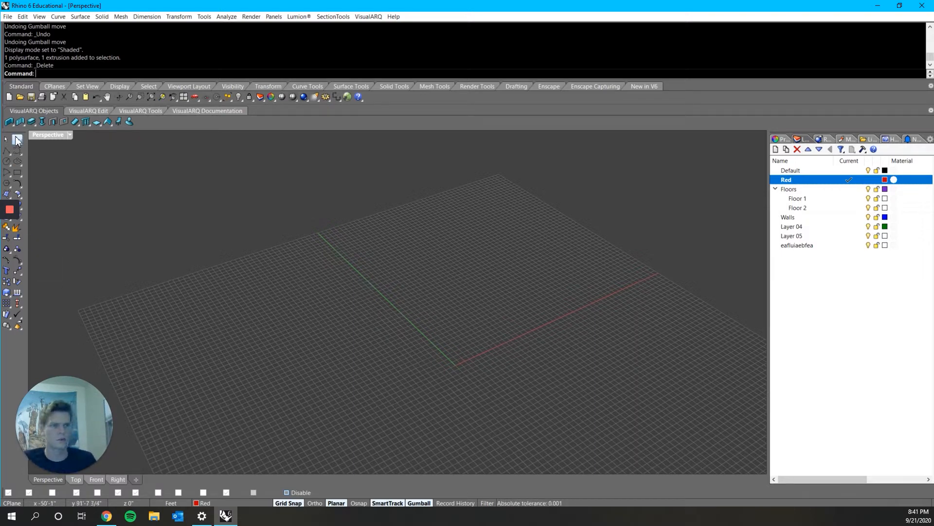
Place a single point object on the grid, to the left of the green axis.
left_click(17, 140)
left_click(384, 355)
scroll(365, 361, "up", 4)
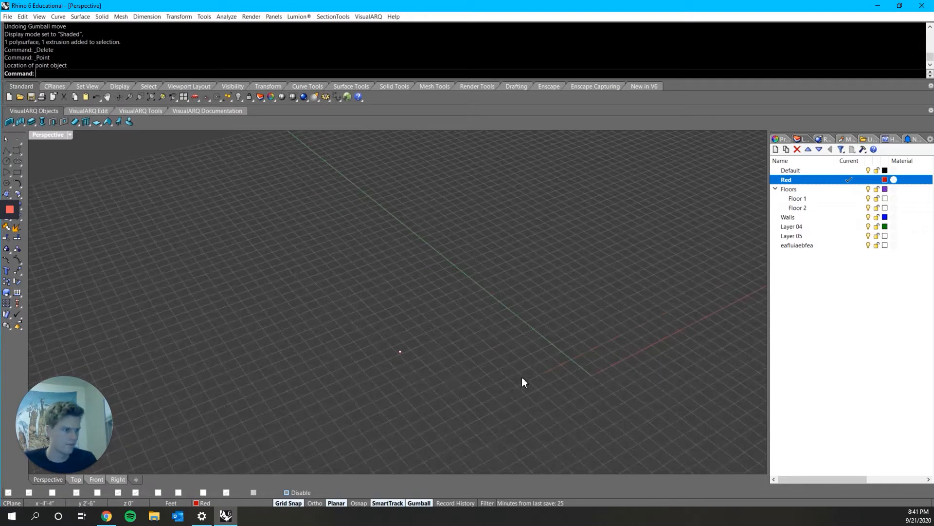
Draw a single-segment polyline that starts beyond the red axis and crosses it near the origin.
right_click_drag(522, 378, 431, 367, "shift")
left_click(6, 151)
left_click(421, 236)
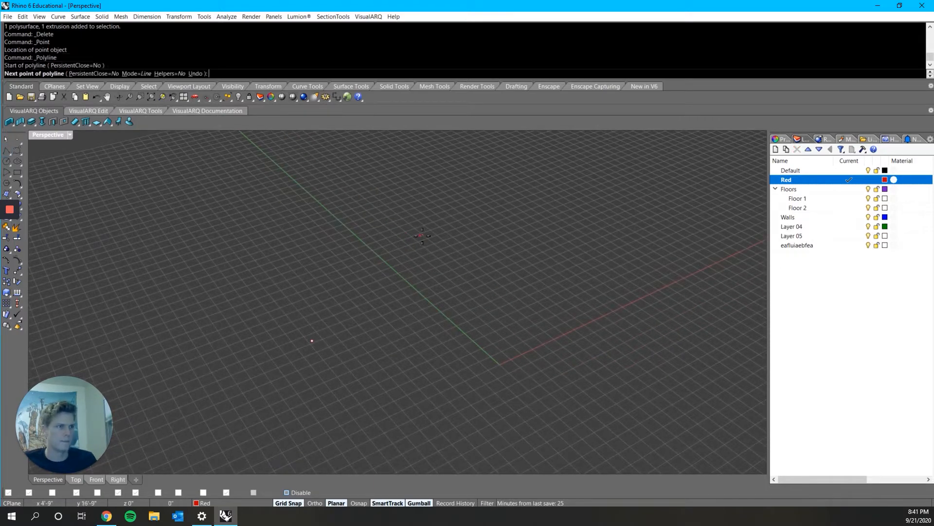
left_click(582, 392)
key("Escape")
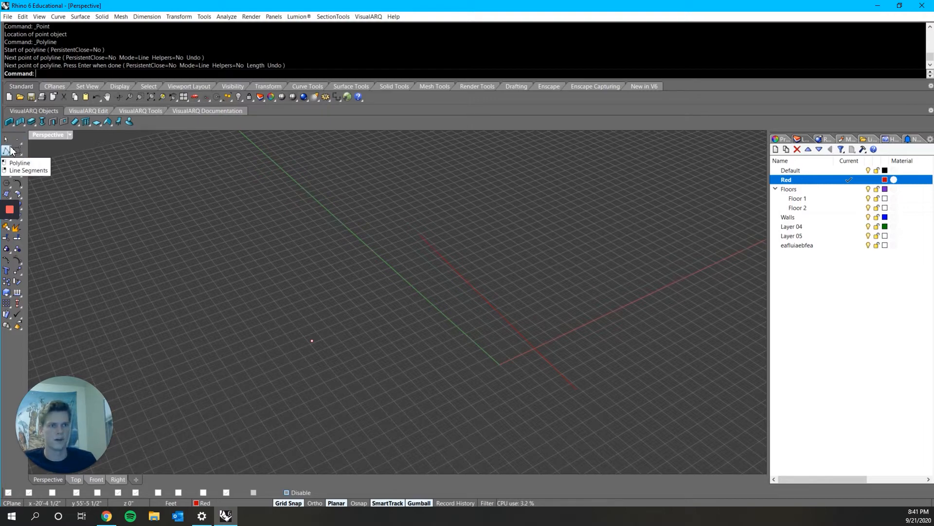
Select the point and the line, and create a new layer named X.
right_click_drag(672, 297, 551, 314)
left_click_drag(355, 244, 578, 396)
right_click(871, 316)
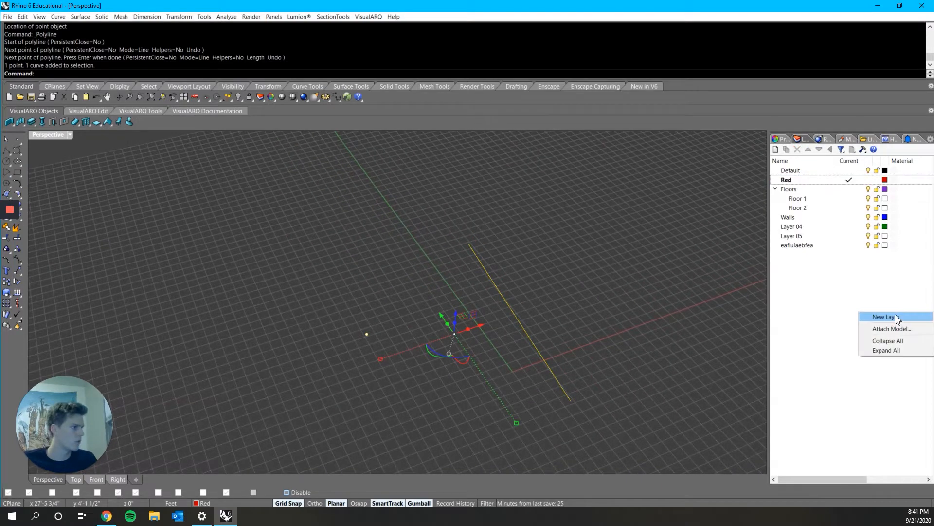
left_click(895, 314)
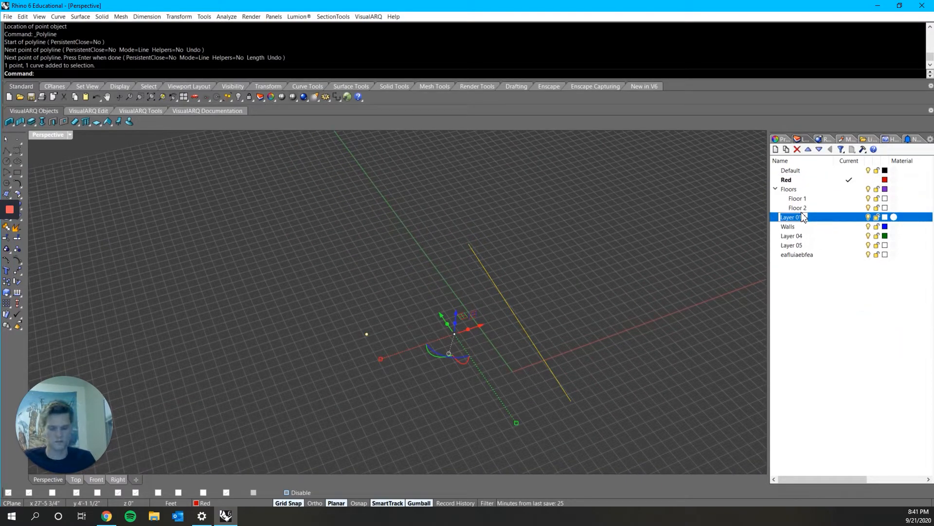
type("X")
key("Return")
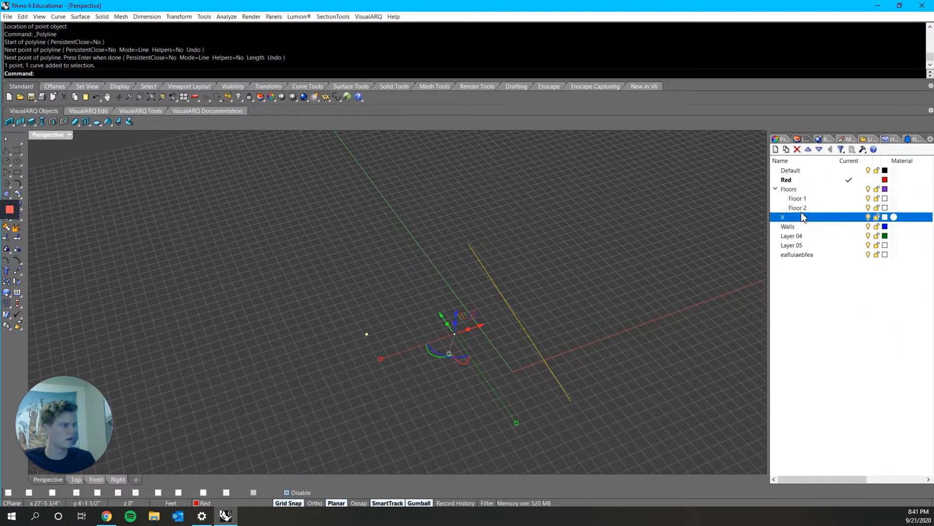
Set the colour of layer X to a bright cyan with hue 178.
left_click(885, 217)
left_click(571, 254)
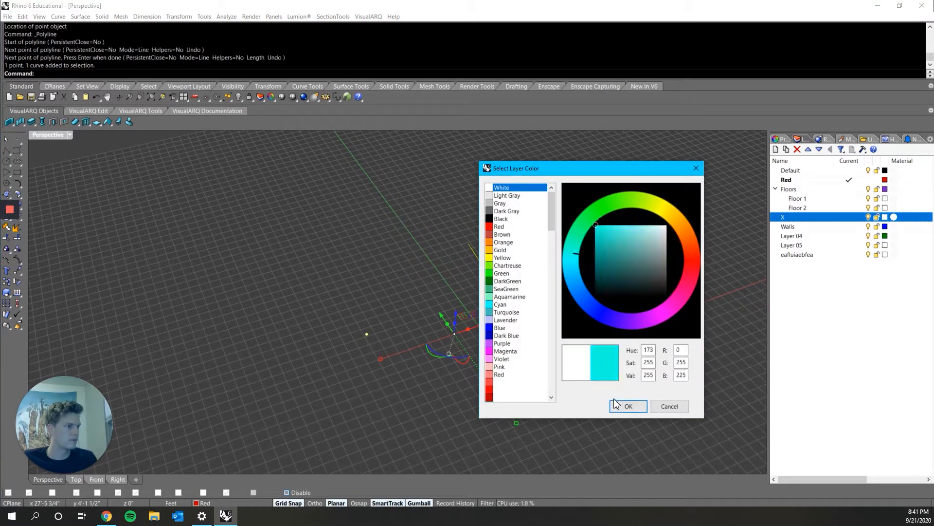
left_click(573, 259)
left_click(631, 406)
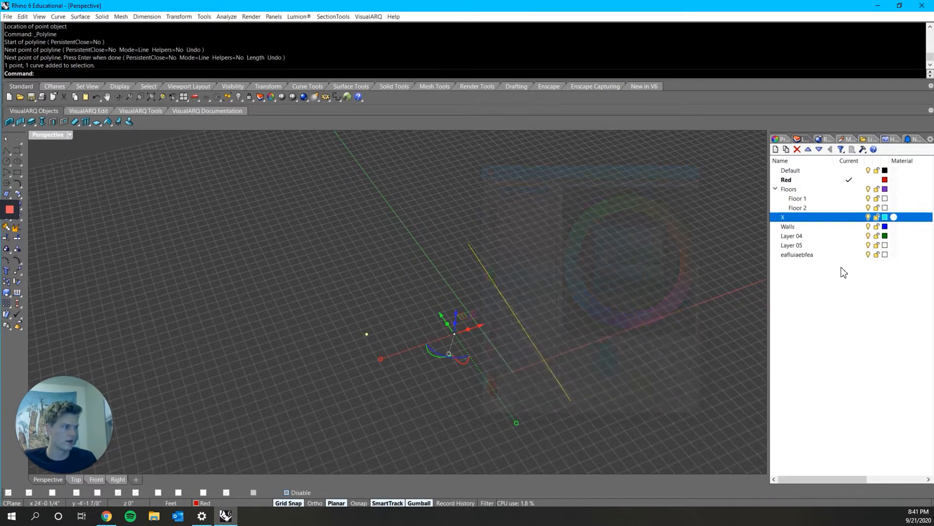
right_click(844, 272)
key("Escape")
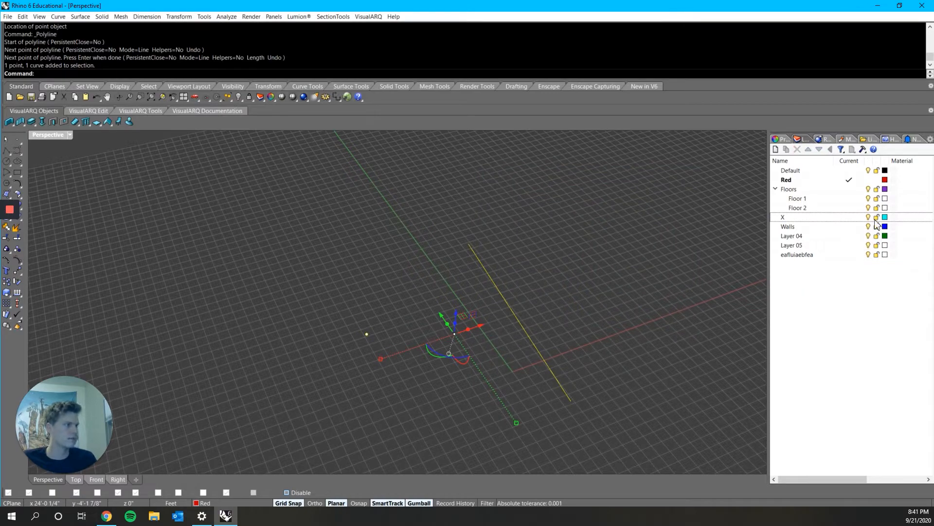
left_click(886, 219)
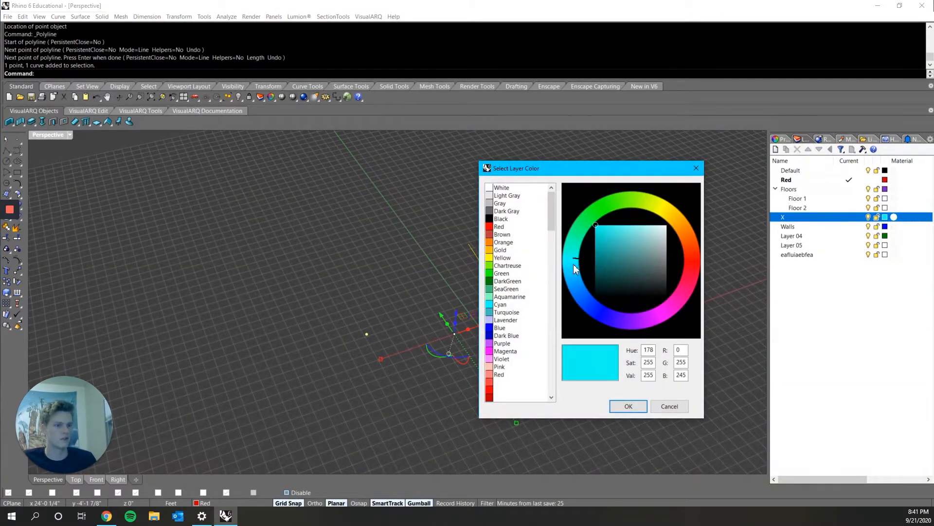
left_click(635, 409)
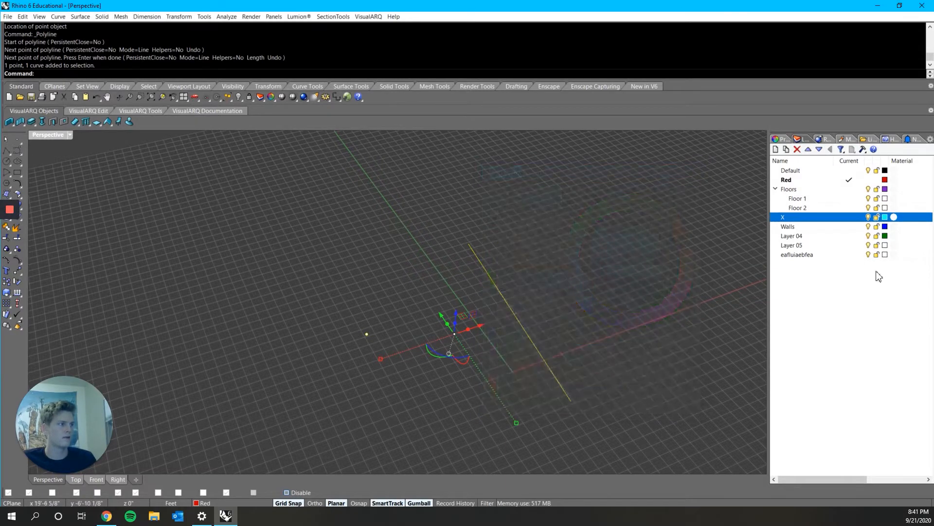
Move the point and the line from the Red layer to layer X through their object properties.
left_click(796, 217)
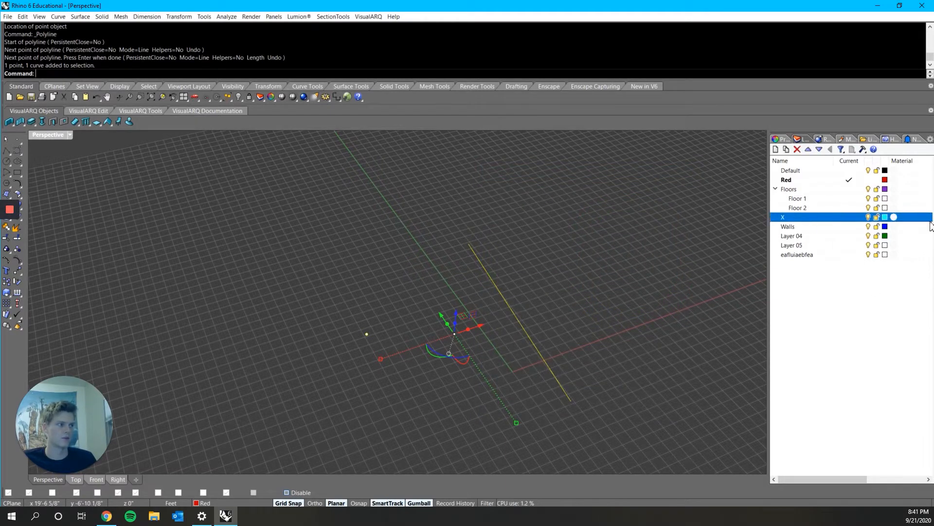
left_click(585, 324)
left_click_drag(611, 191, 271, 392)
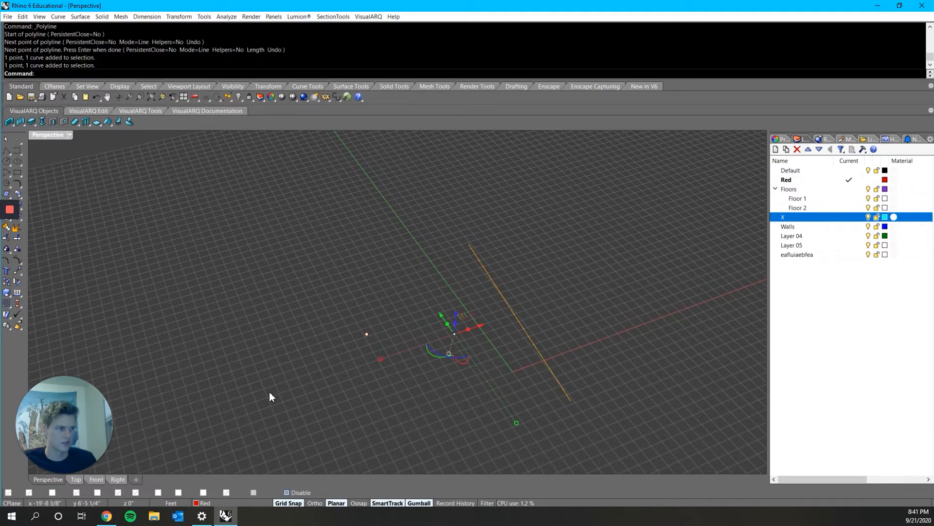
left_click(783, 140)
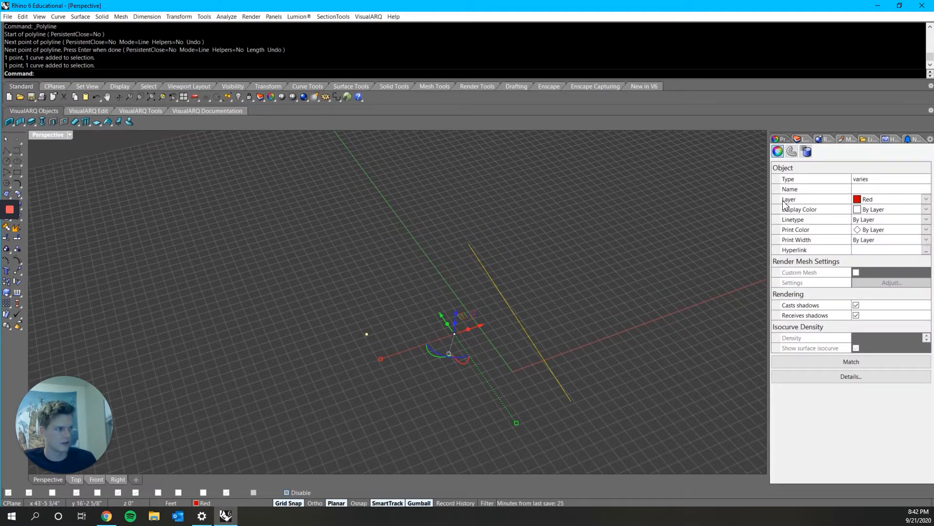
left_click(922, 200)
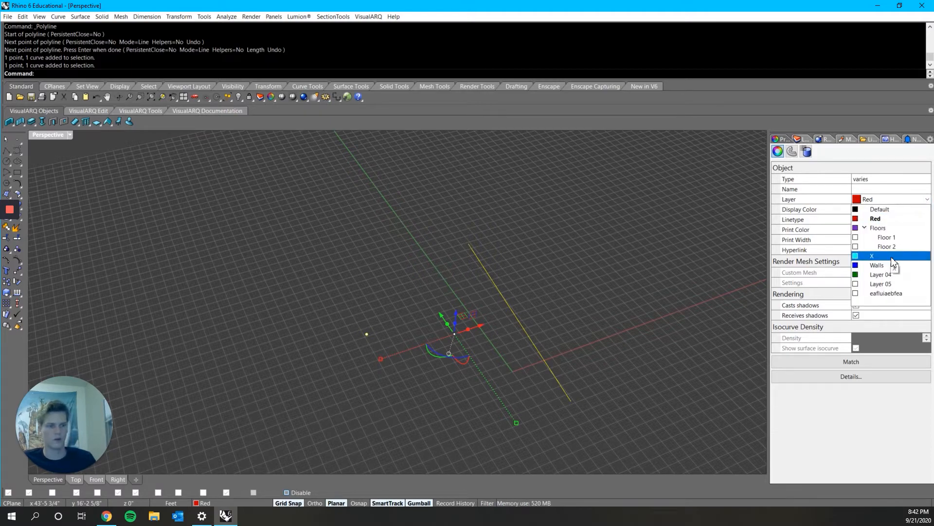
left_click(892, 258)
left_click(588, 296)
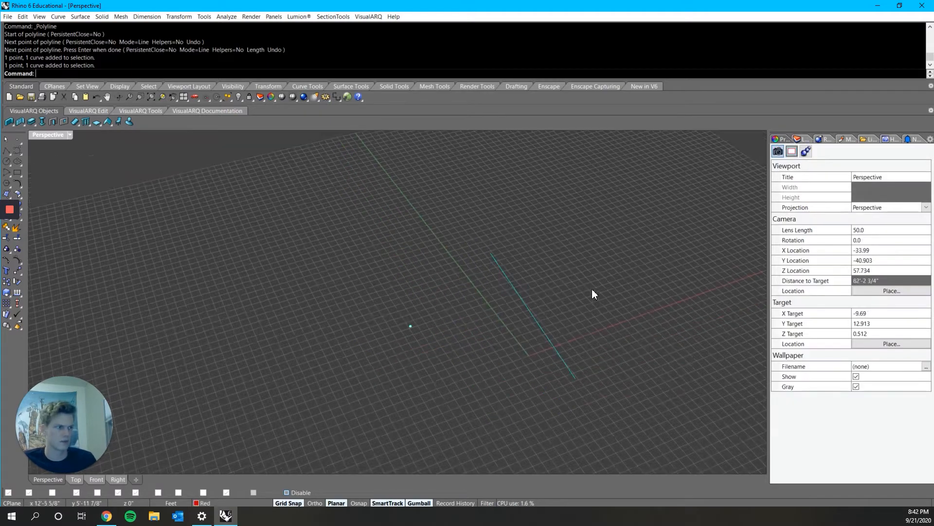
Select the line on its own to inspect its layer and object properties.
right_click_drag(559, 304, 469, 313, "shift")
scroll(469, 312, "up", 4)
left_click_drag(481, 288, 426, 327)
scroll(427, 326, "down", 4)
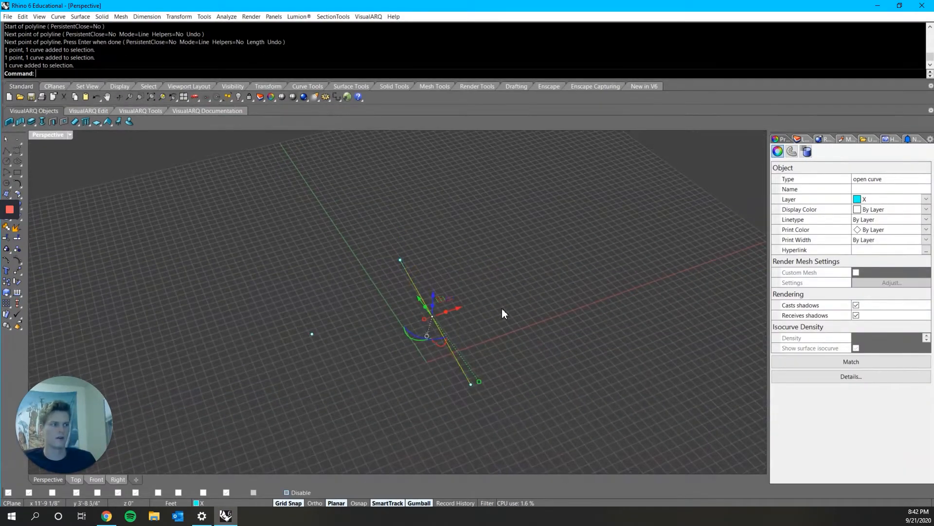
left_click(503, 313)
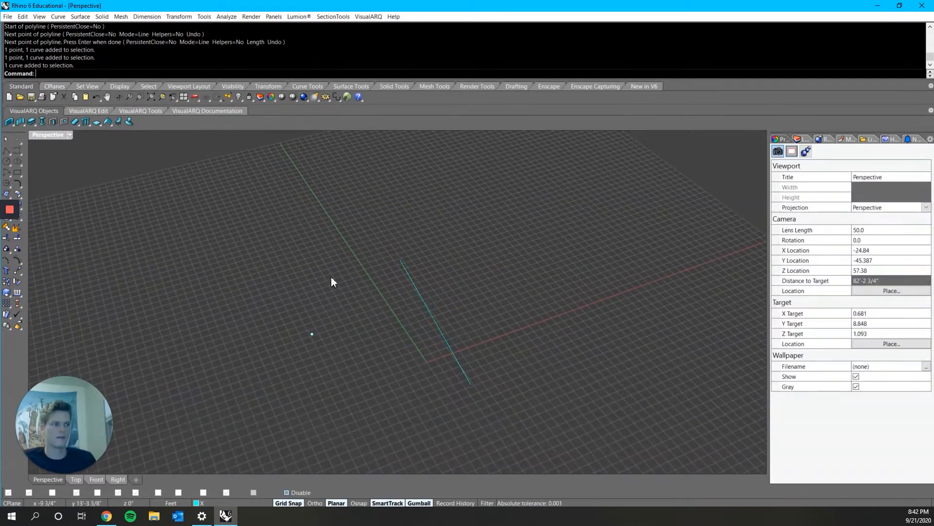
left_click(6, 195)
left_click(498, 249)
key("Escape")
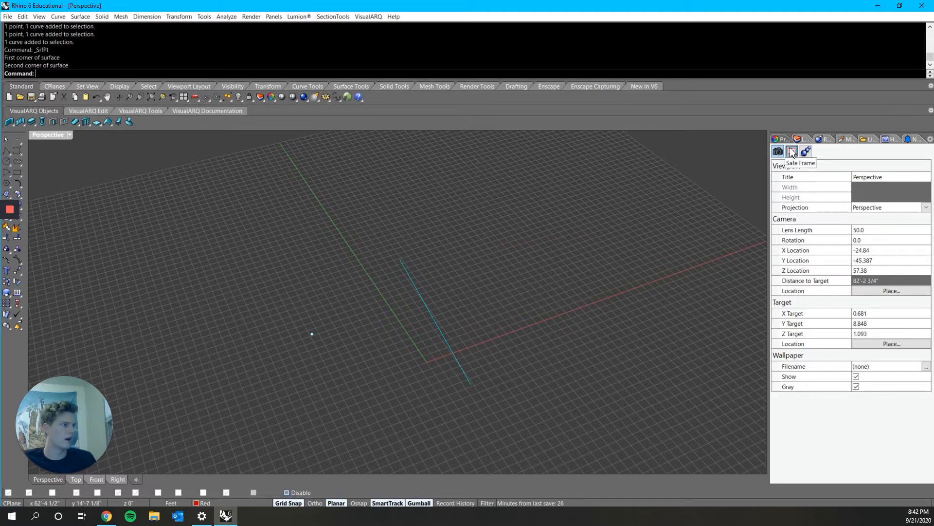
Make X the current layer instead of Red.
left_click(800, 139)
left_click(849, 218)
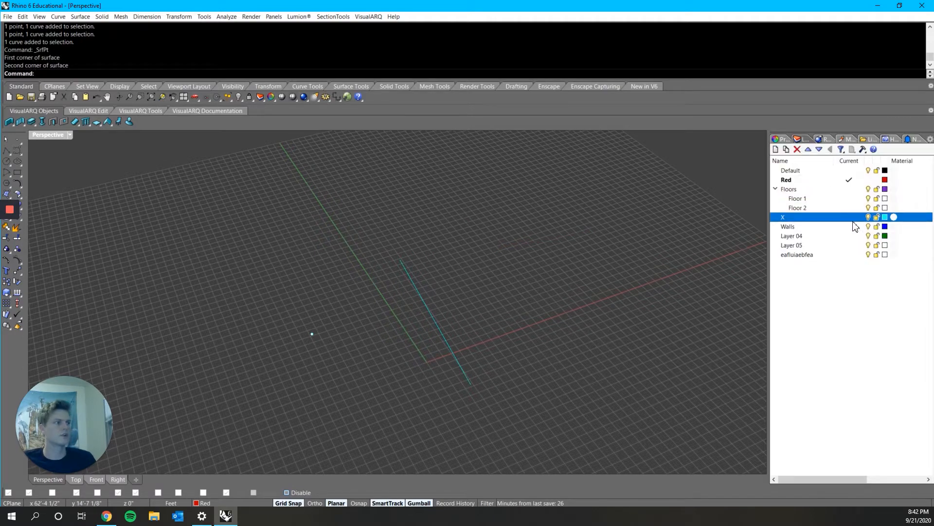
left_click(853, 220)
left_click(851, 181)
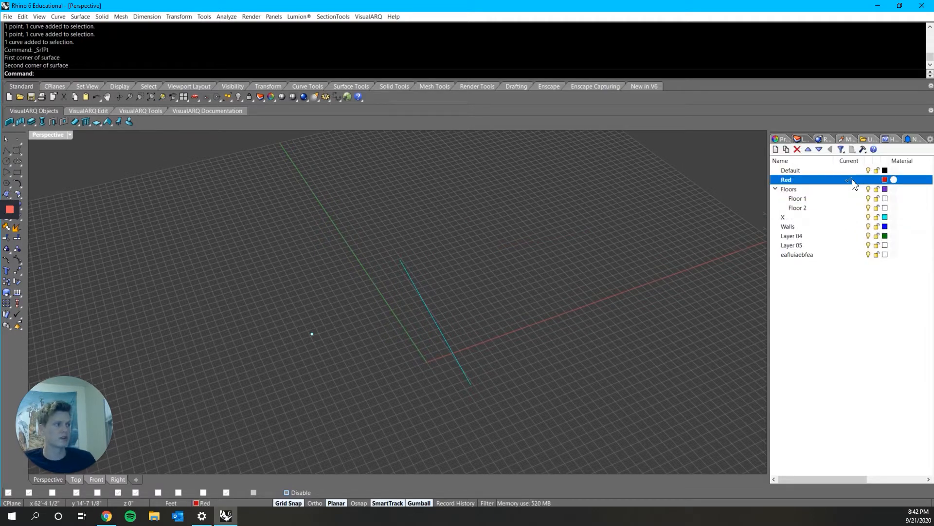
left_click(848, 224)
left_click(850, 218)
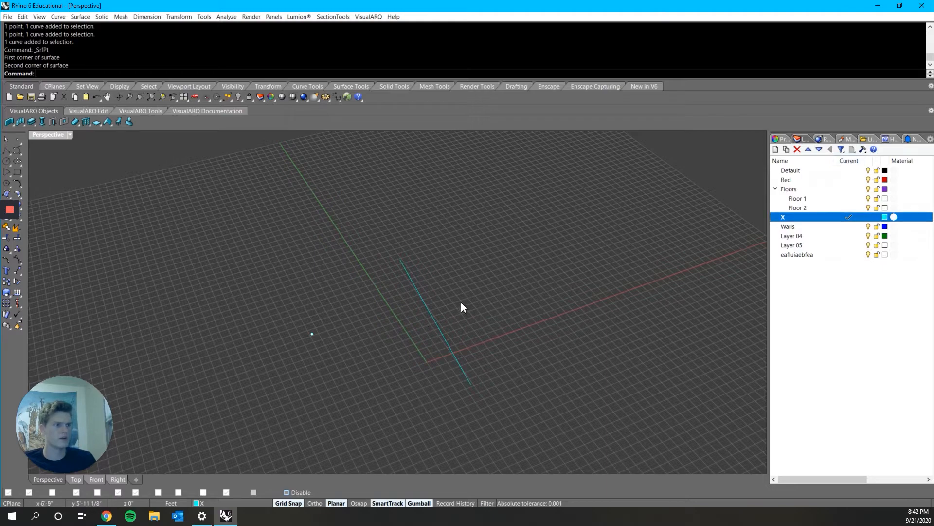
Create a four-sided surface from corner points on the grid, across the red axis and beside the line.
left_click(9, 185)
left_click(7, 195)
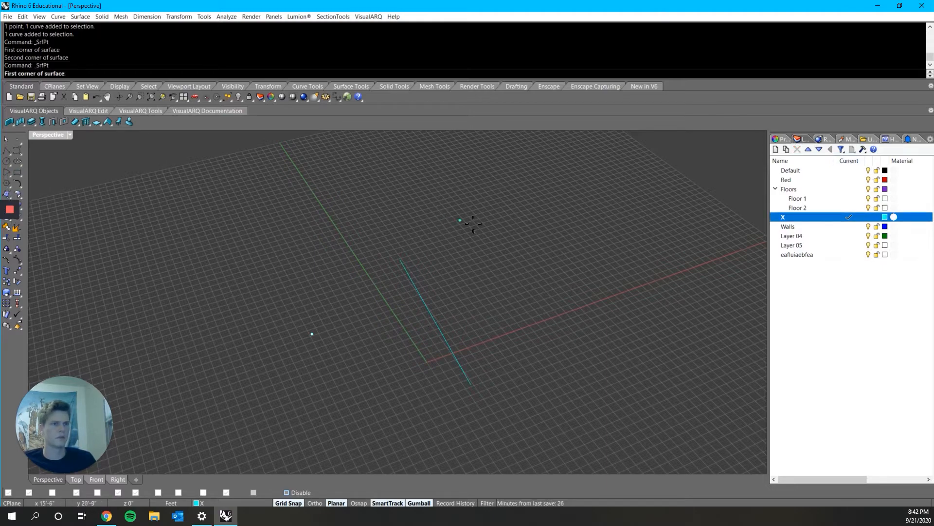
right_click_drag(516, 221, 484, 236)
scroll(484, 236, "down", 4)
left_click(539, 261)
left_click(617, 261)
left_click(635, 357)
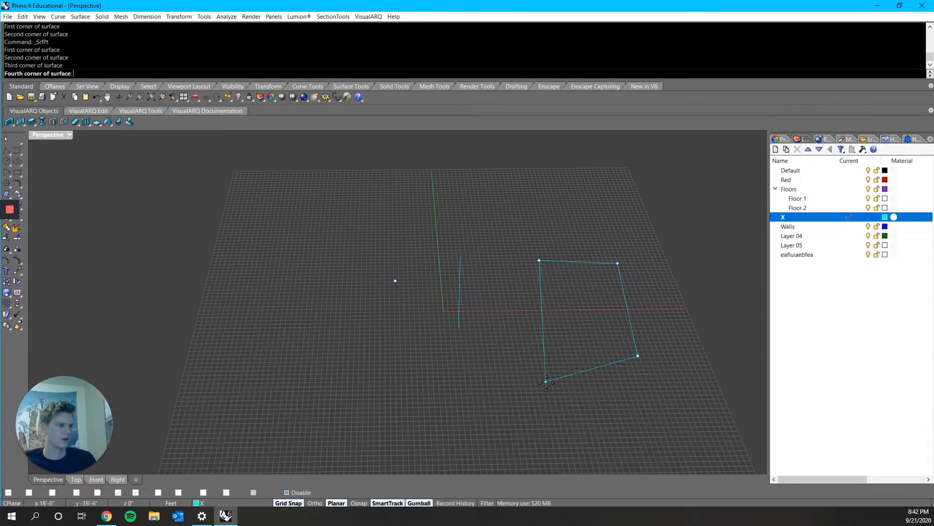
left_click(547, 383)
Select the point, line and surface and move them together along the red axis to free space beside the surface.
right_click_drag(578, 319, 558, 351)
right_click_drag(582, 221, 521, 272)
scroll(575, 286, "down", 4)
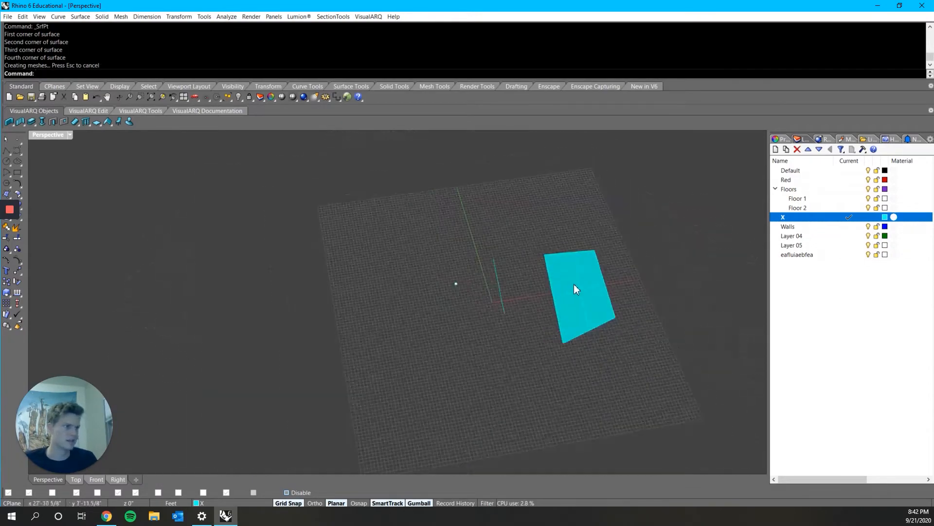
left_click_drag(634, 219, 446, 311)
left_click_drag(561, 293, 441, 320)
left_click(580, 301)
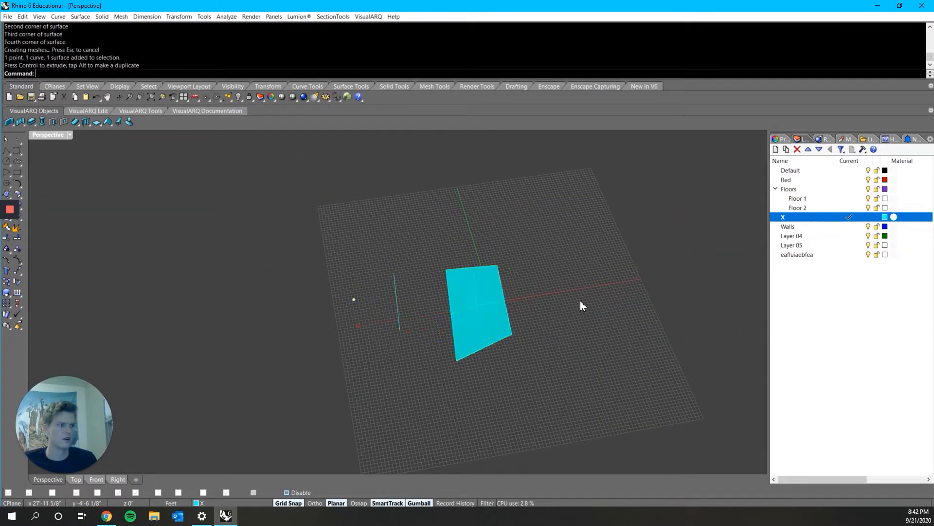
right_click_drag(613, 330, 582, 306)
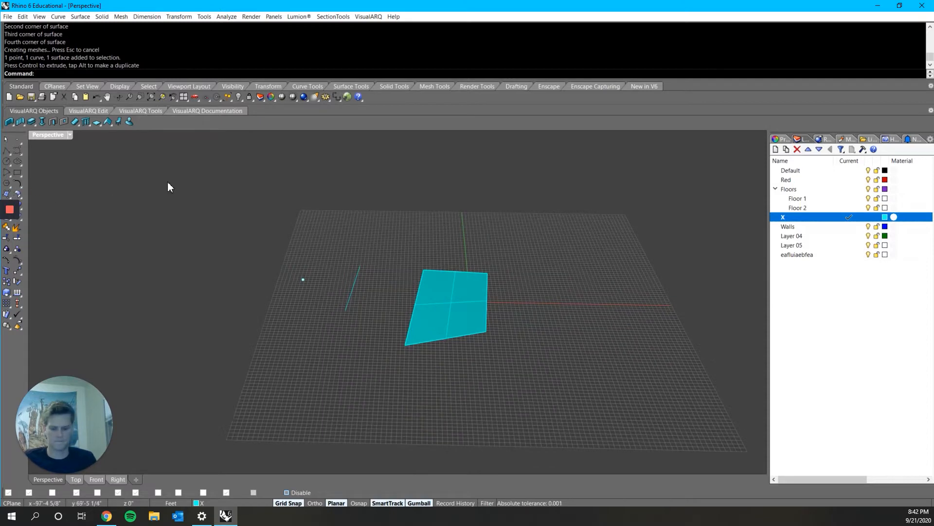
type("box")
key("Return")
left_click(528, 282)
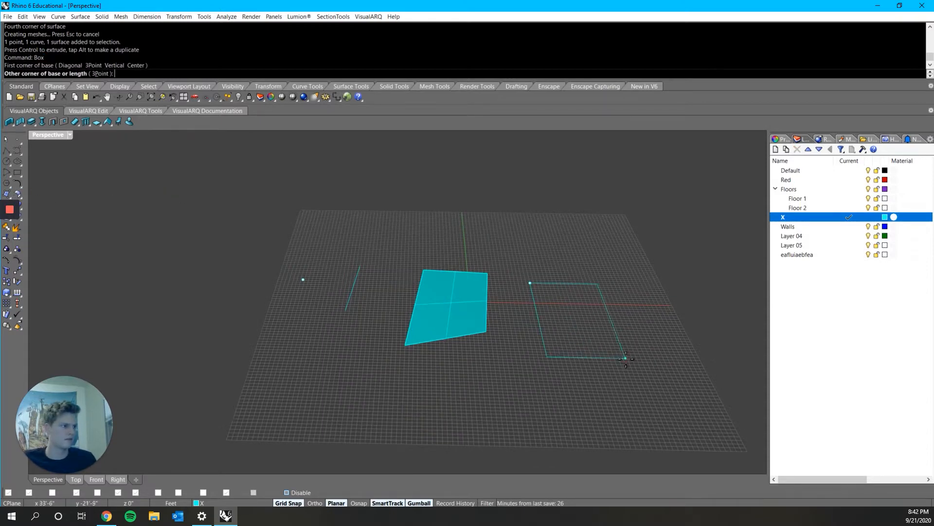
key("Escape")
Duplicate the four-sided surface further along the red axis and extrude the copy upward into a solid block.
left_click(421, 293)
left_click_drag(476, 305, 586, 266, "alt")
left_click(463, 393)
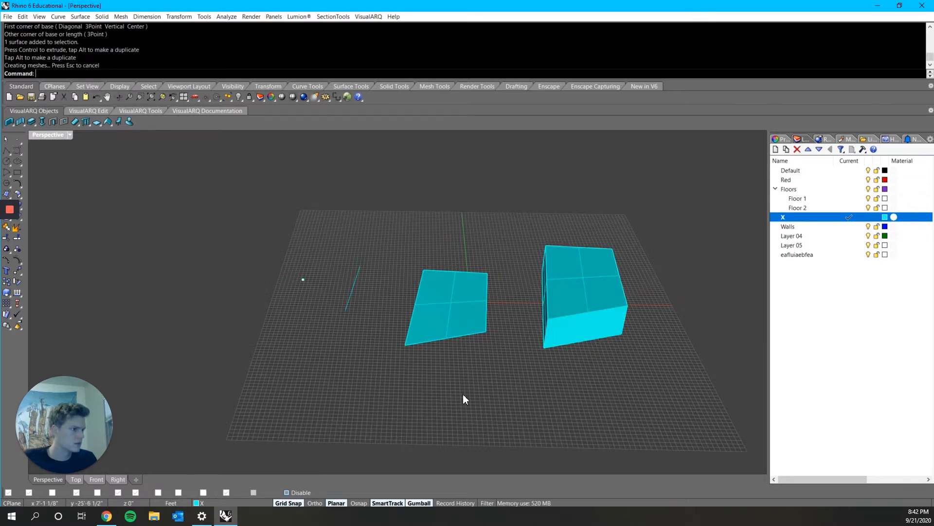
Select the point object on its own to examine it, and clear the selection.
right_click_drag(463, 393, 489, 380)
scroll(488, 316, "up", 2)
right_click_drag(489, 316, 521, 291)
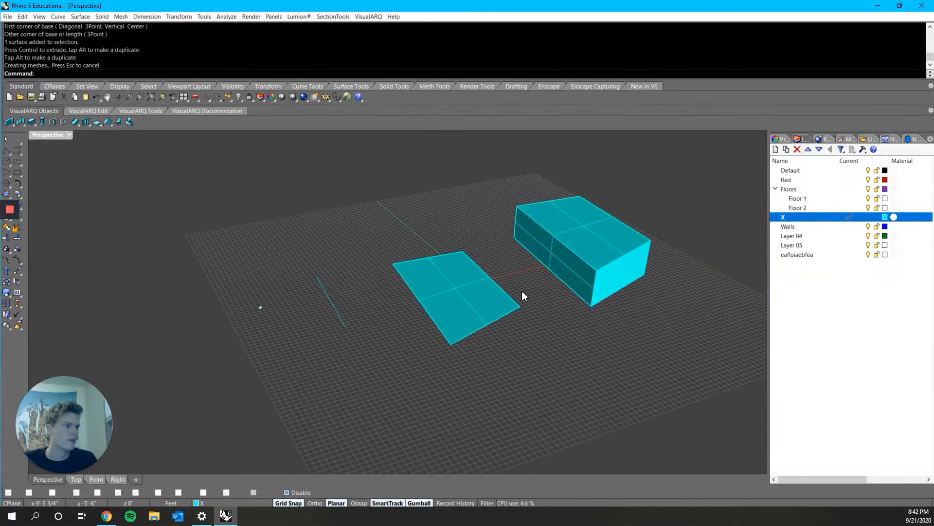
scroll(445, 220, "up", 2)
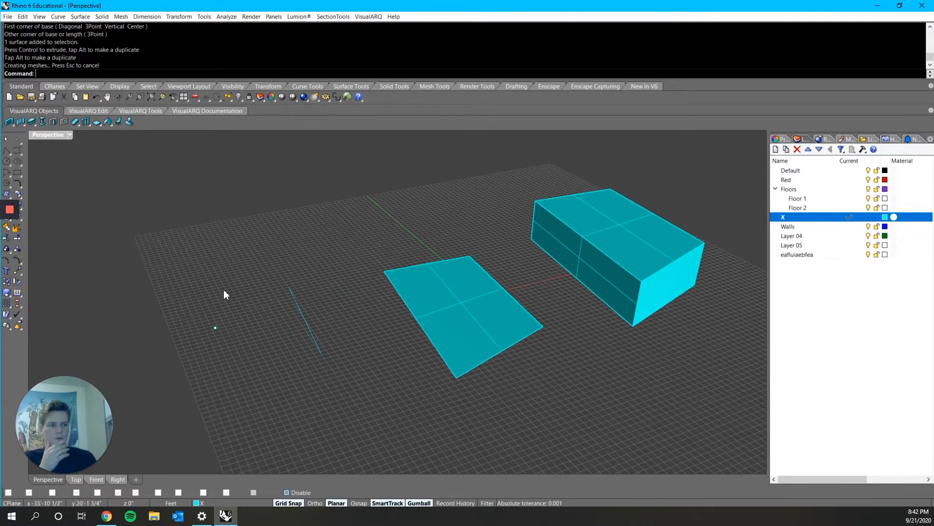
scroll(223, 289, "up", 2)
left_click(213, 343)
scroll(181, 346, "up", 2)
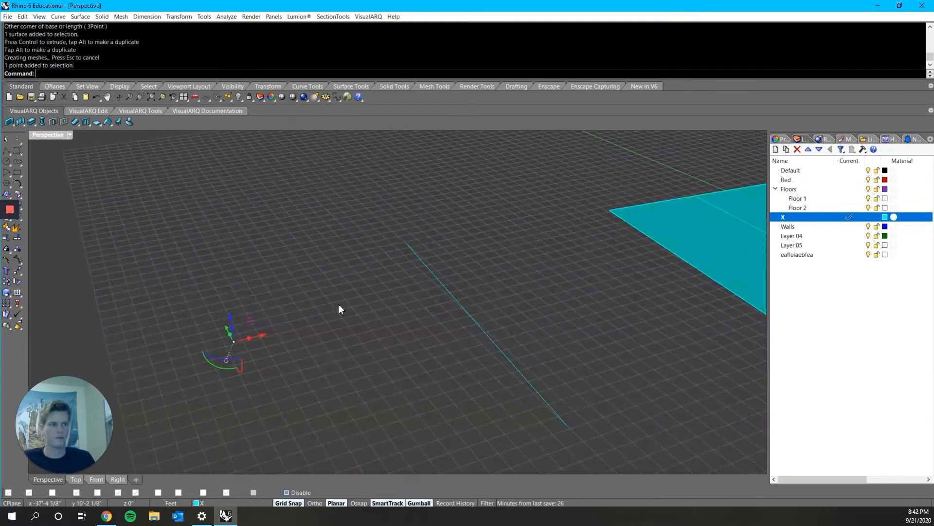
left_click(312, 313)
left_click(234, 342)
left_click(311, 318)
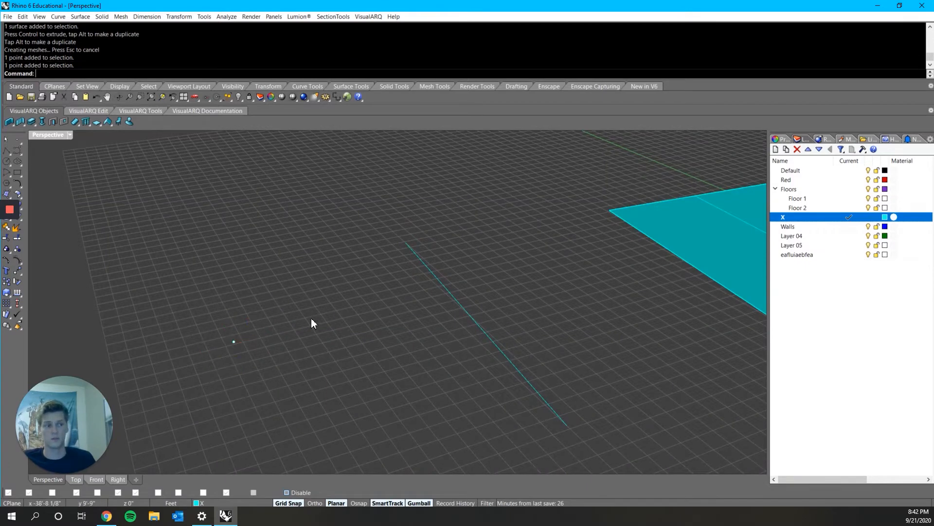
Try moving the point freely across the grid, and undo the moves.
left_click_drag(262, 308, 196, 374)
left_click_drag(230, 337, 282, 313)
key("ctrl+z")
key("ctrl+z")
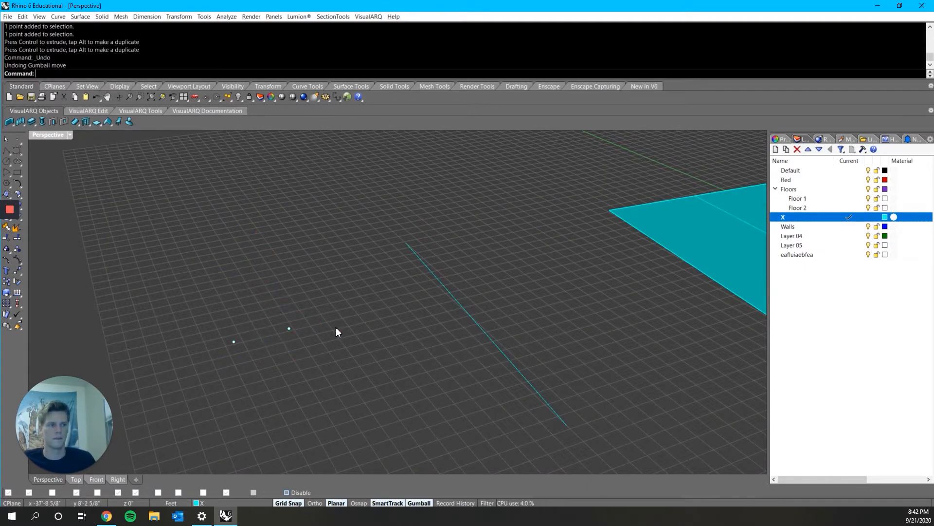
left_click(232, 342)
left_click(295, 316)
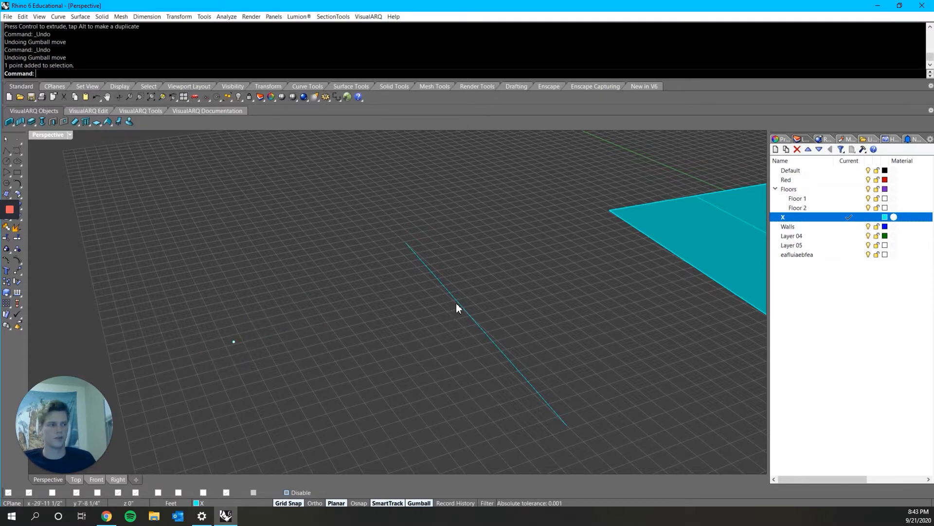
Select the line, pick its far end point alone, and move that end along the red axis toward the point object.
left_click(468, 320)
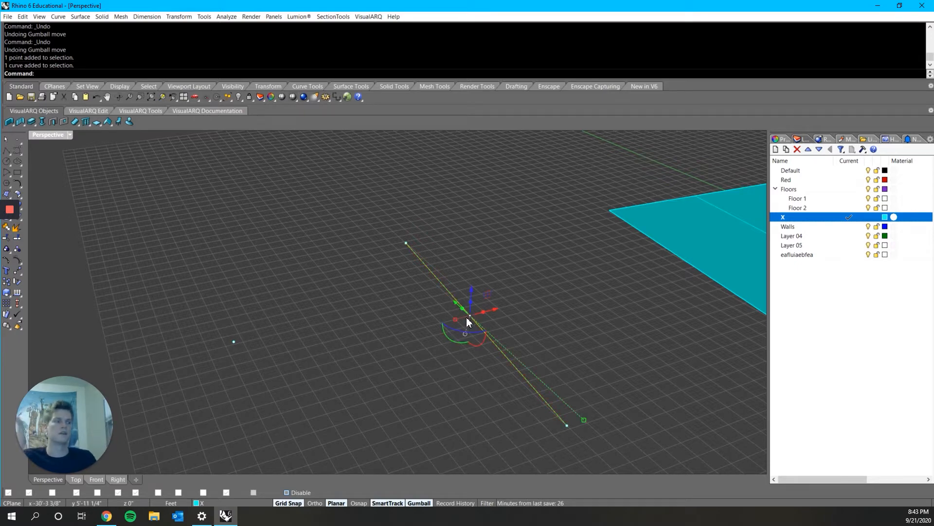
left_click(406, 244)
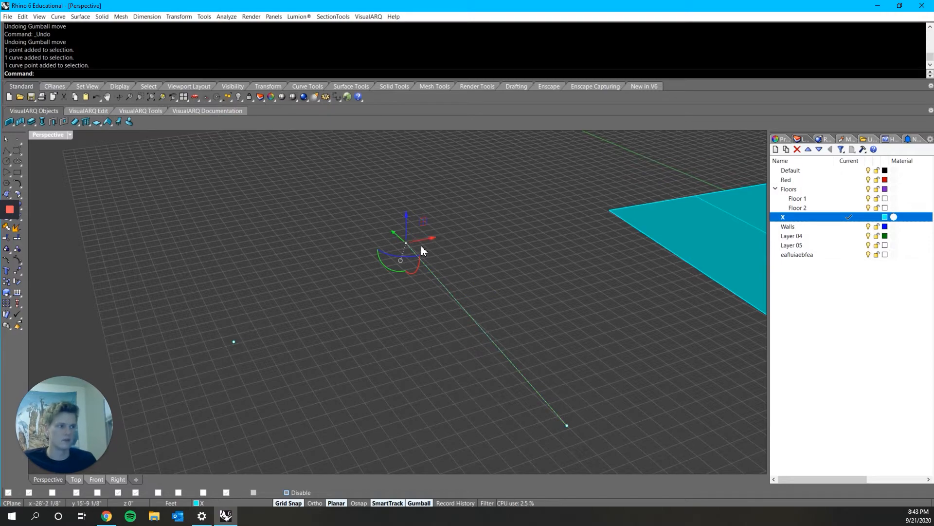
left_click(405, 243)
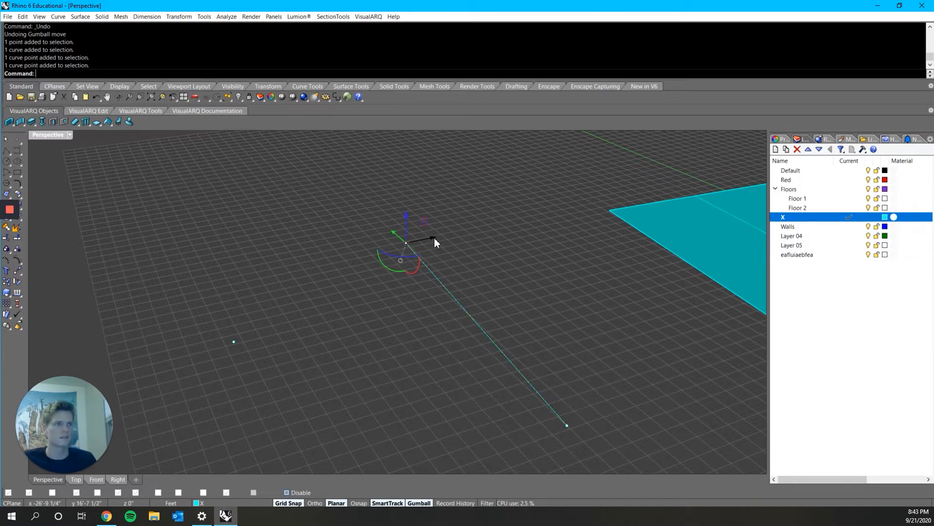
left_click_drag(434, 237, 298, 285)
right_click_drag(477, 349, 448, 356)
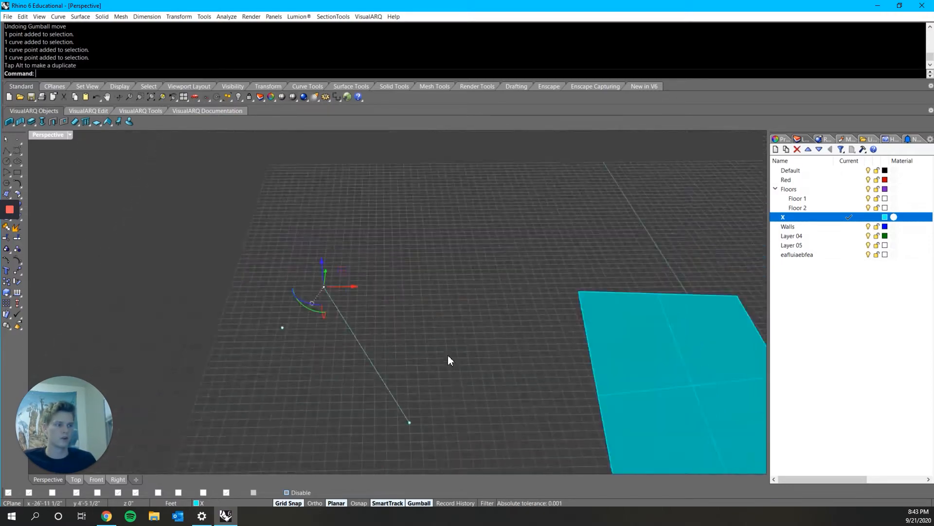
Reselect the line's far end point, move it back along the red axis toward the surface, and clear the selection.
scroll(448, 356, "down", 2)
left_click(406, 364)
scroll(402, 364, "up", 5)
left_click(376, 354)
left_click(317, 264)
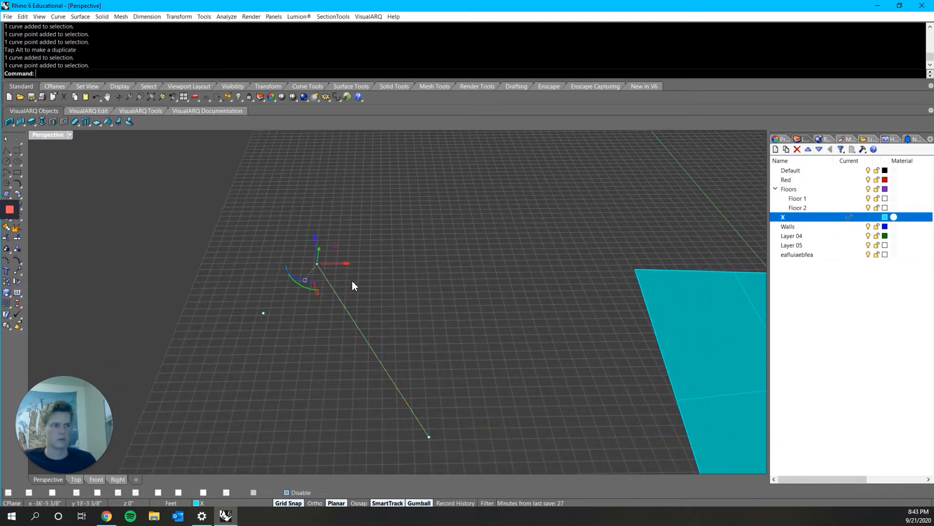
left_click_drag(346, 263, 444, 250)
left_click(539, 335)
scroll(533, 350, "down", 6)
right_click_drag(530, 352, 584, 317)
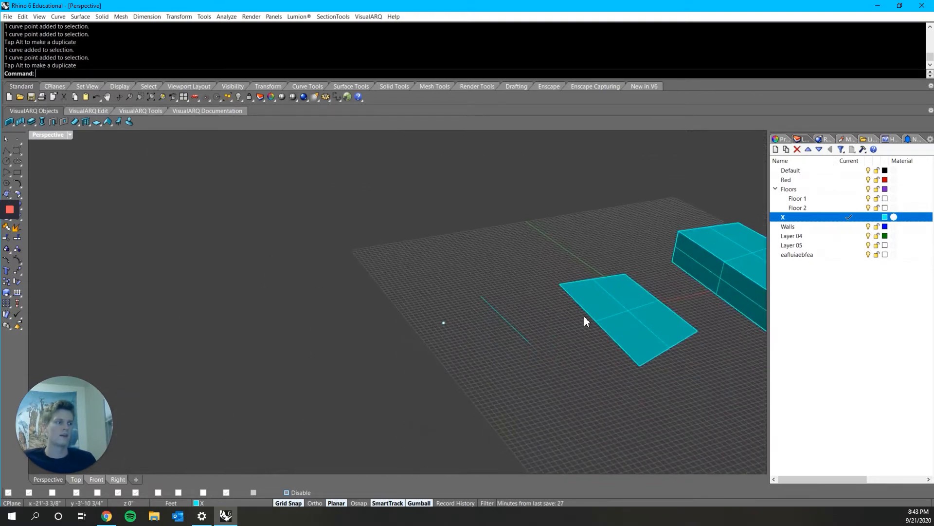
Select the four-sided surface as a whole to examine it beside the point and line, and clear the selection.
scroll(605, 300, "up", 7)
left_click(606, 300)
right_click_drag(686, 377, 444, 357, "shift")
left_click(496, 268)
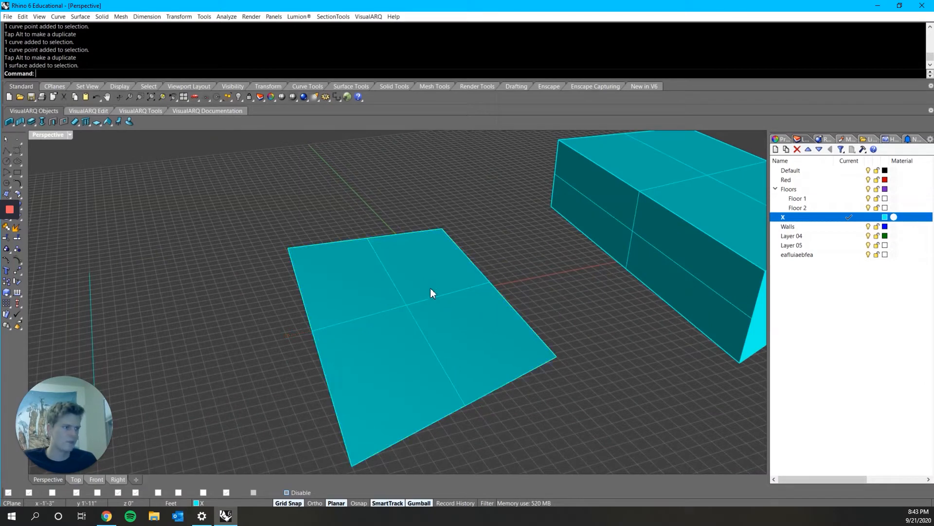
left_click(429, 290)
right_click_drag(231, 312, 331, 290, "shift")
scroll(311, 291, "down", 2)
left_click(334, 290)
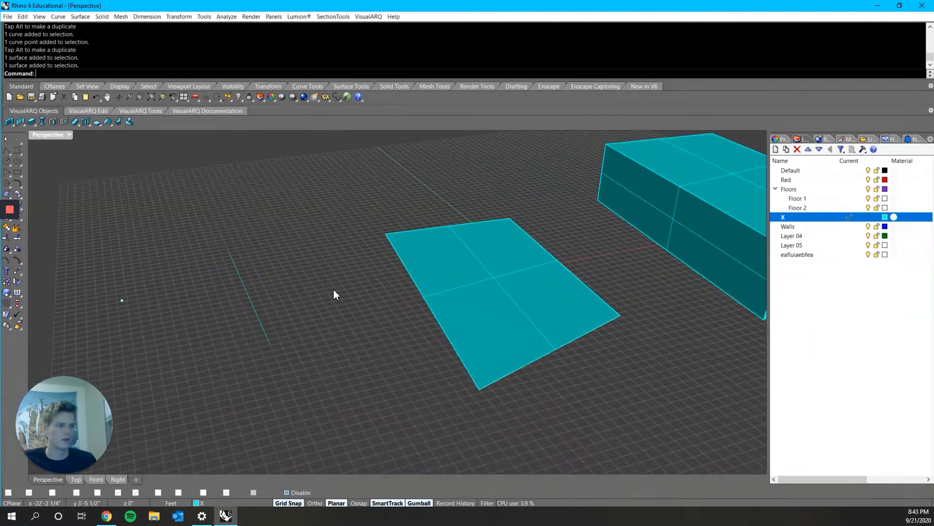
left_click(431, 294)
left_click(409, 283)
scroll(539, 319, "up", 2)
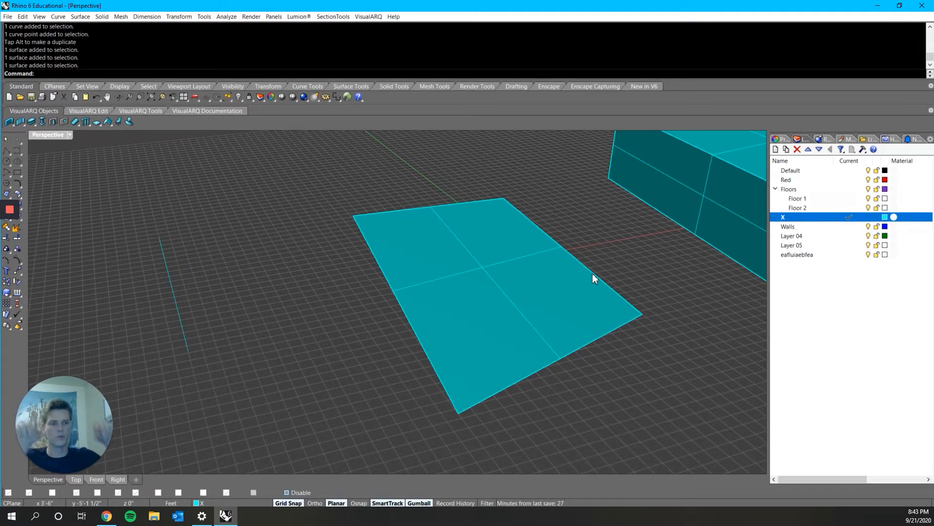
scroll(587, 271, "down", 3)
scroll(493, 314, "up", 2)
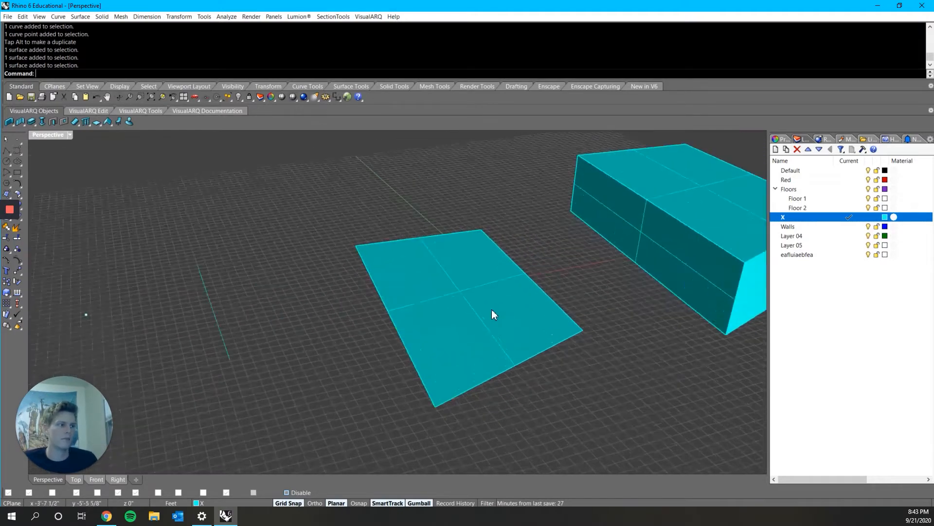
left_click(490, 314)
left_click(334, 328)
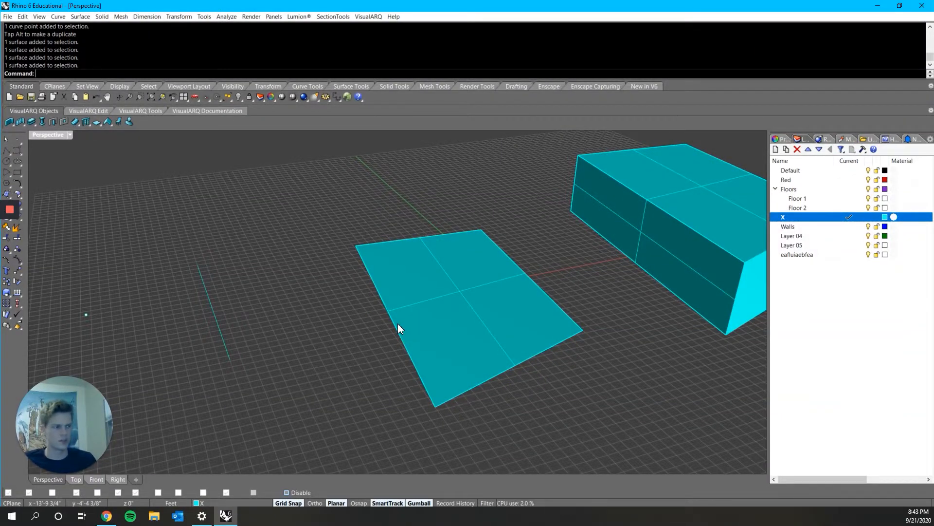
Sub-select only the surface edge facing the line to examine it, and clear the selection.
left_click(399, 323, "ctrl+shift")
scroll(402, 307, "up", 2)
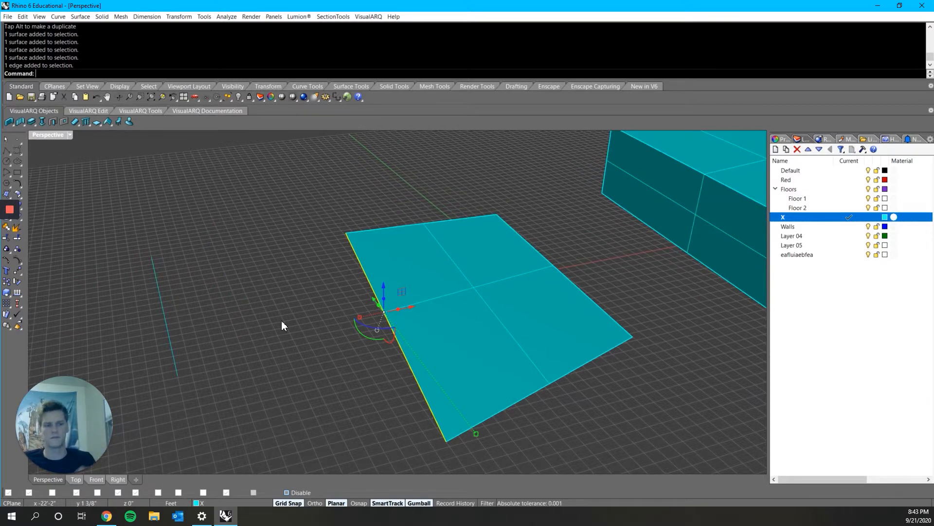
key("Escape")
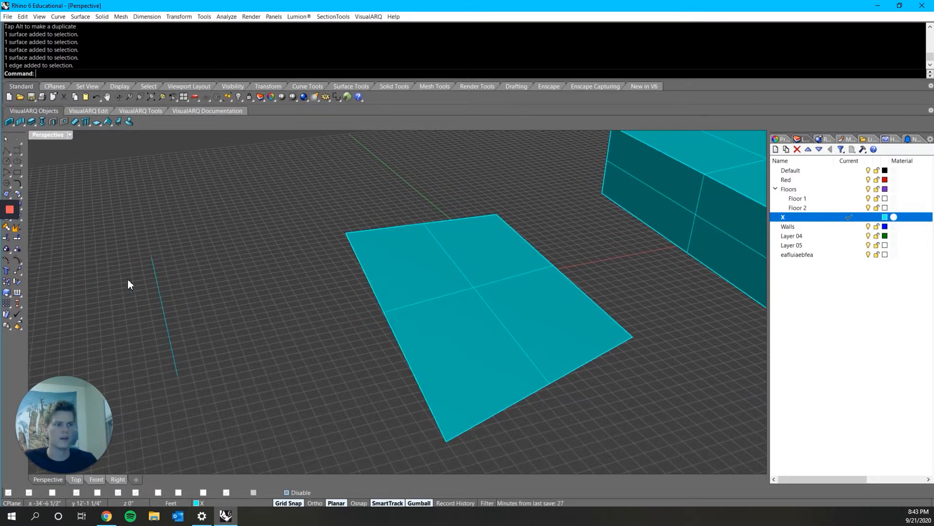
Select the line's far end point alone, shift it slightly along the red axis toward the point object, and deselect it.
left_click(153, 256)
left_click(152, 253)
left_click(153, 258)
left_click(153, 257)
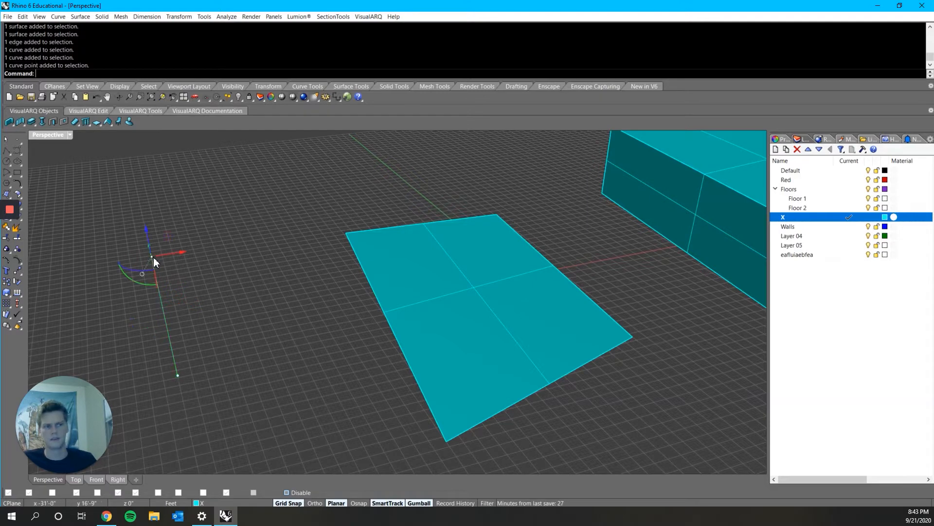
right_click_drag(154, 257, 230, 262, "shift")
scroll(229, 262, "down", 2)
left_click_drag(229, 262, 202, 268)
left_click(300, 264)
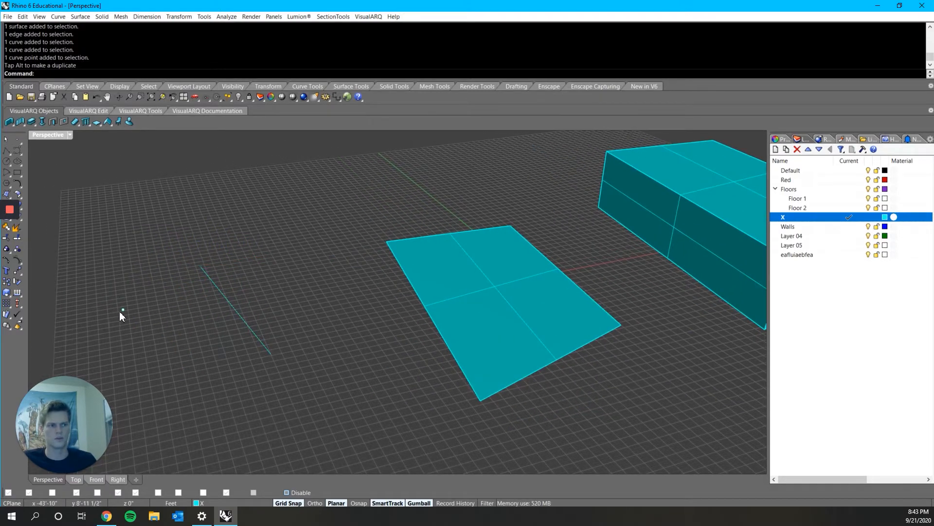
Select the point object and then the flat surface to compare them, and clear the selection.
left_click(123, 310)
left_click(491, 327)
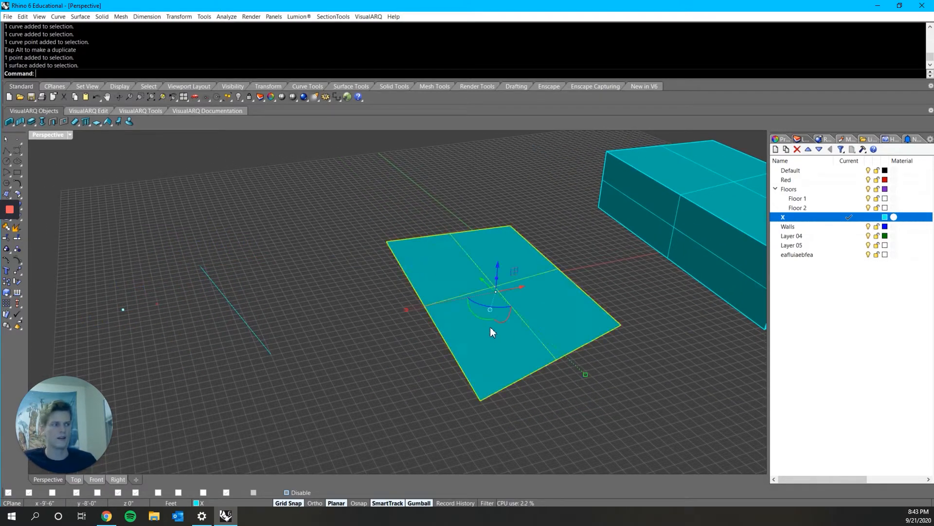
mouse_move(490, 327)
right_mouse_down()
mouse_move(553, 378)
mouse_move(497, 332)
right_mouse_up()
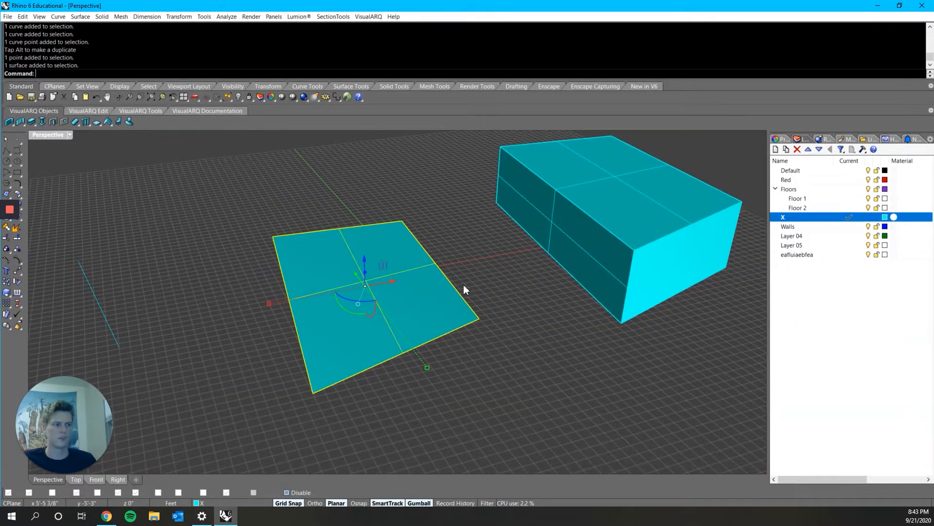
left_click(480, 288)
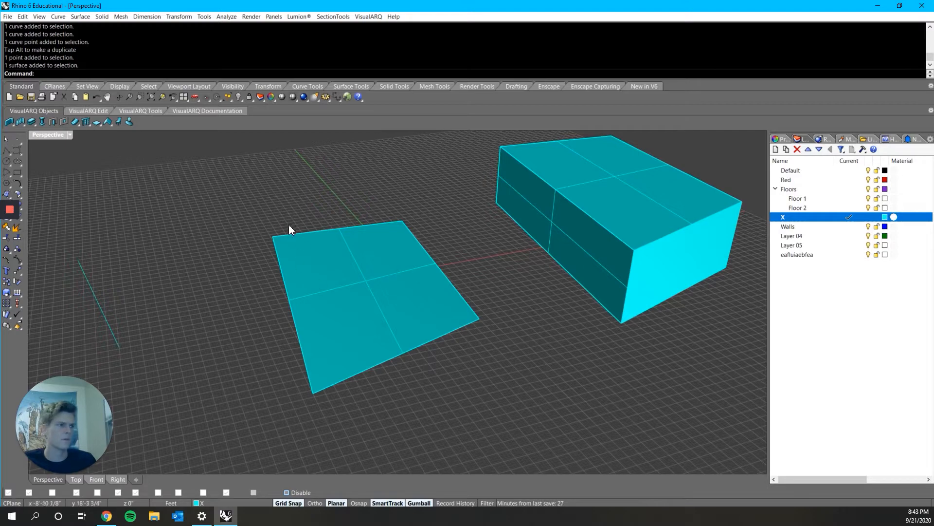
Sub-select the surface's far short edge and try lifting it off the grid so the surface slopes.
left_click(309, 233, "ctrl+shift")
right_click_drag(309, 232, 389, 268)
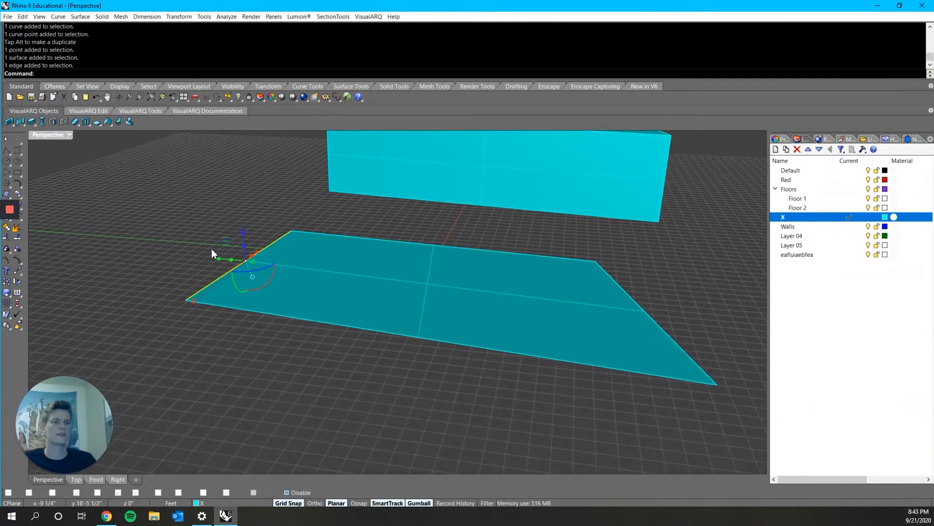
scroll(214, 254, "down", 5)
right_click_drag(235, 270, 214, 306)
left_click_drag(215, 232, 258, 174)
right_click_drag(291, 364, 263, 375)
scroll(179, 238, "up", 5)
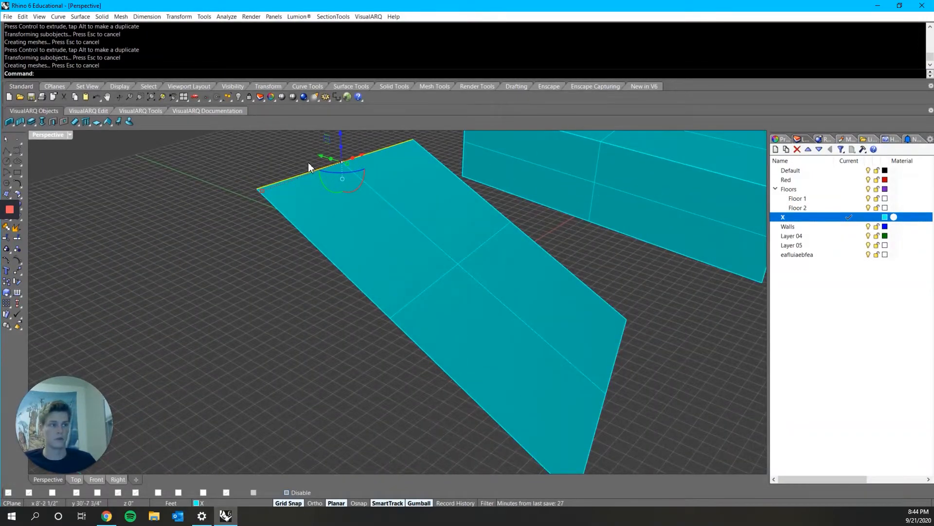
Try the Move command on the raised edge, from its outer corner to a free spot nearer the grid.
key("Return")
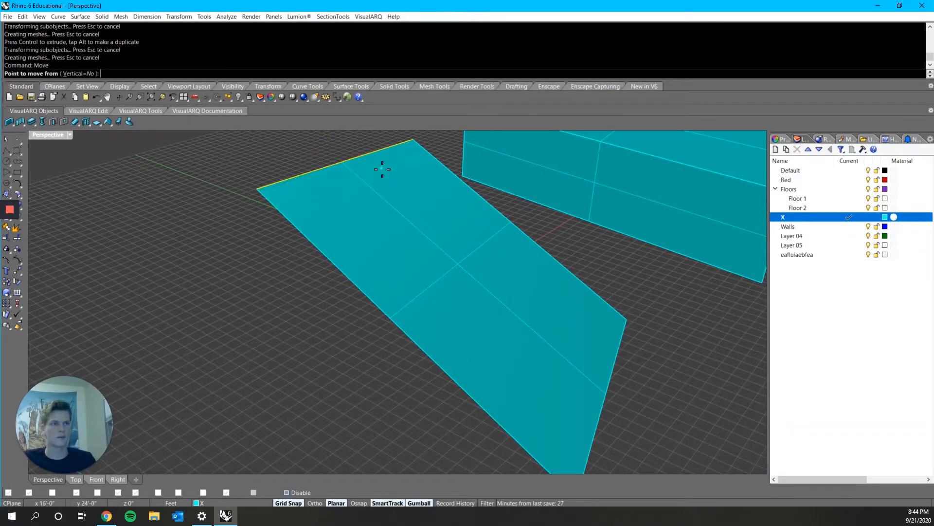
left_click(258, 192)
left_click(282, 312)
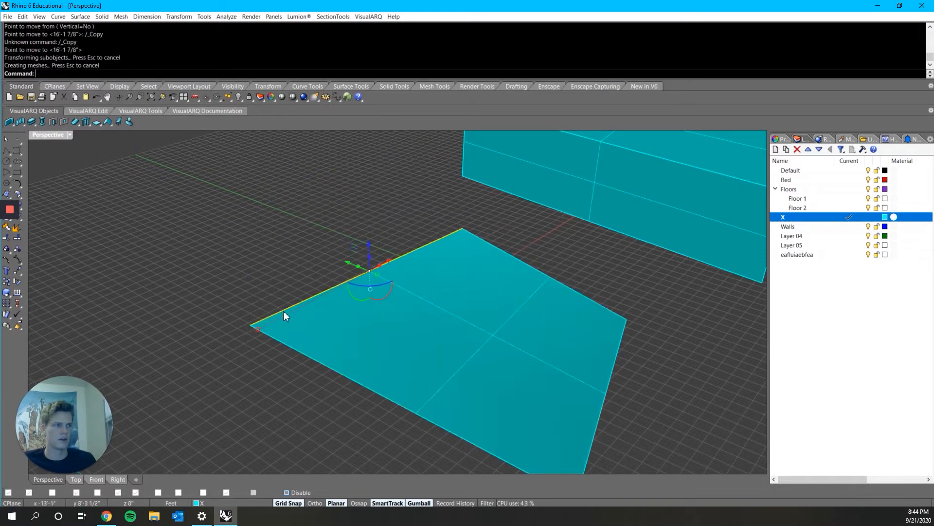
Try moving the selected surface edge from its end corner onto the nearest end of the line.
right_click_drag(282, 313, 262, 318)
scroll(273, 329, "down", 6)
scroll(261, 317, "up", 5)
right_click(259, 316)
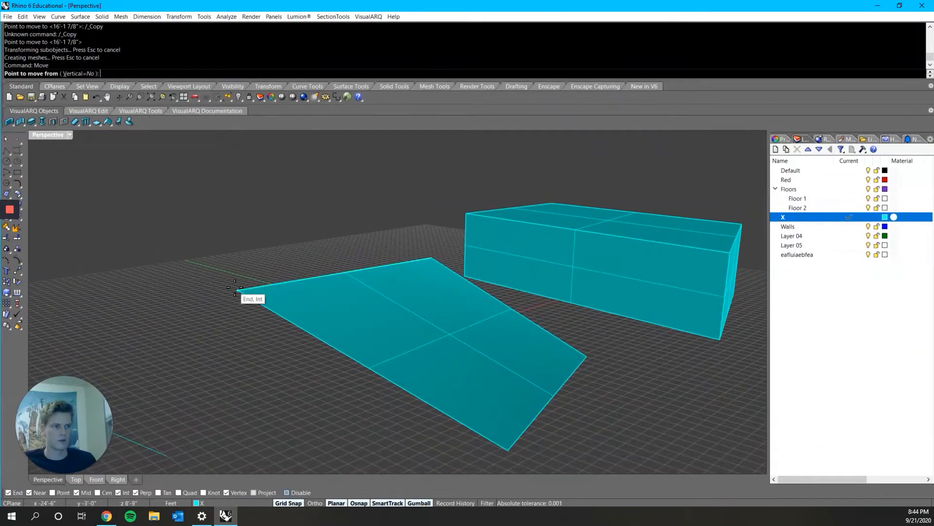
left_click(238, 290)
left_click(170, 458)
right_click_drag(169, 457, 268, 362)
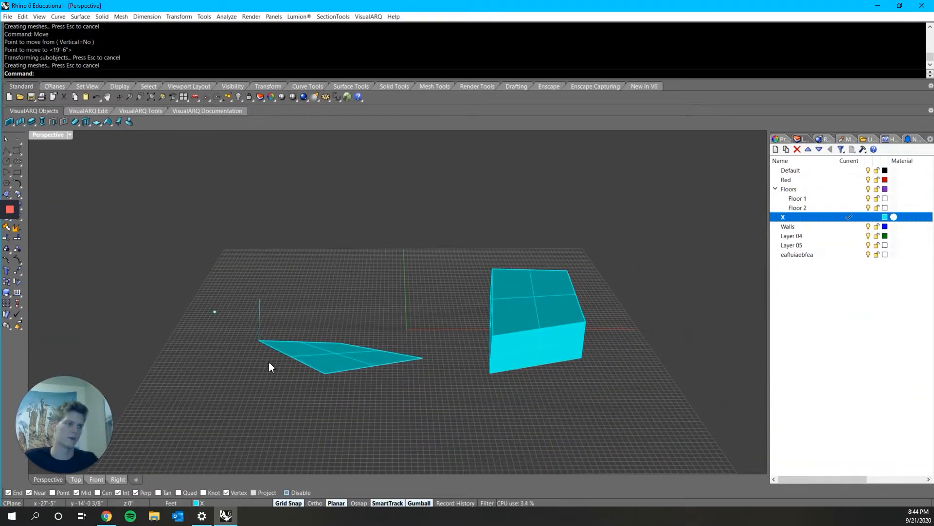
Undo the edge moves on the surface.
key("ctrl+z")
key("ctrl+z")
right_click_drag(253, 351, 386, 337)
key("ctrl+z")
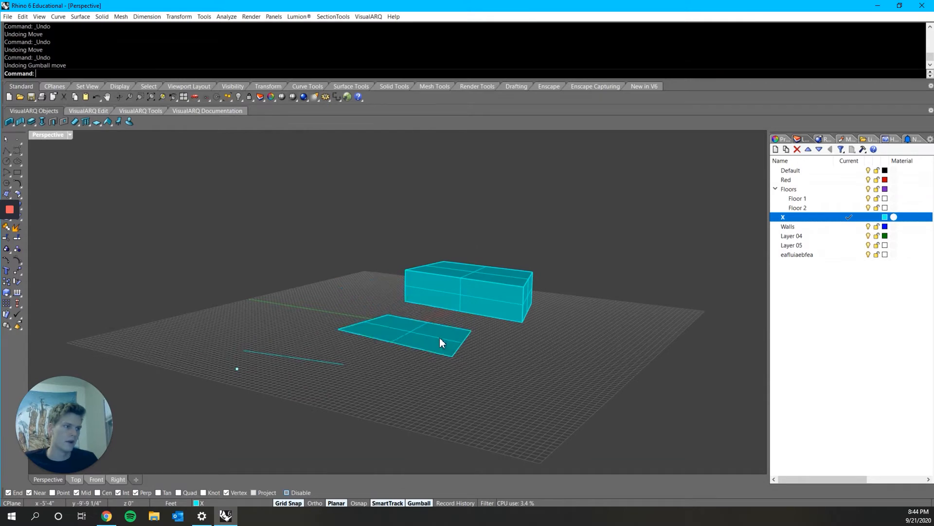
Sub-select the surface's far edge and the adjacent edge facing the block, raise both along the blue axis, and clear the selection.
scroll(433, 341, "up", 4)
left_click(396, 336)
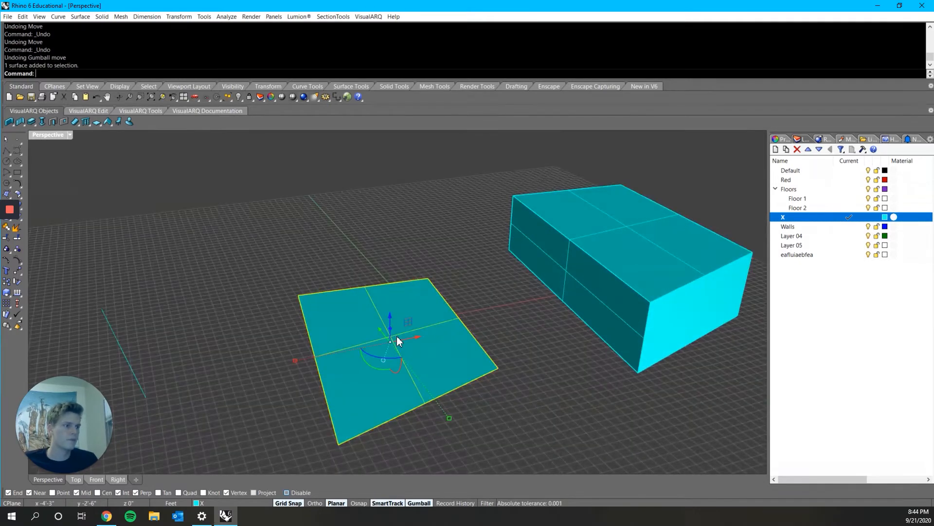
left_click(444, 287)
left_click(412, 280, "ctrl+shift")
left_click(439, 292, "ctrl+shift")
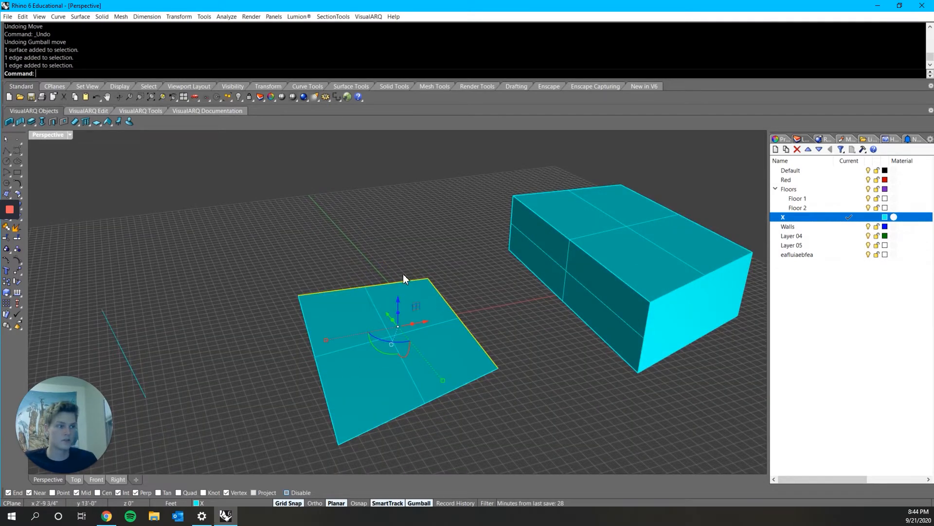
right_click_drag(400, 275, 316, 250)
left_click_drag(383, 296, 380, 229)
right_click_drag(302, 362, 421, 345)
right_click_drag(473, 321, 414, 410)
key("Escape")
left_click(507, 278)
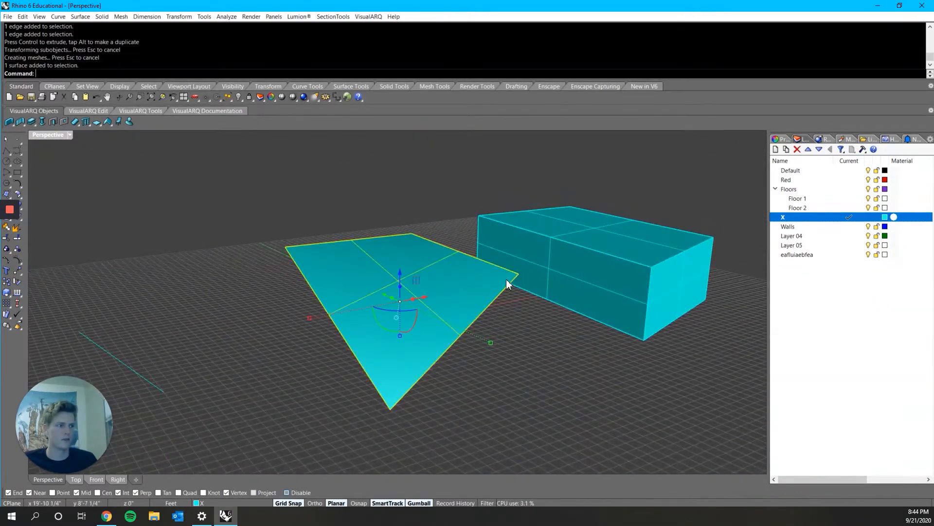
key("Escape")
Sub-select the surface vertex at the near corner facing the block and raise it along the blue axis.
right_click_drag(538, 340, 484, 315)
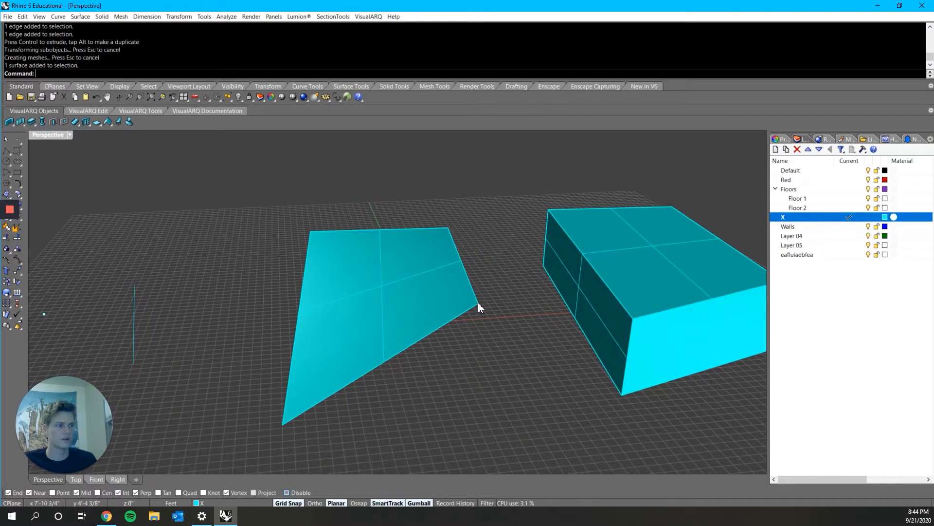
left_click(478, 302, "ctrl+shift")
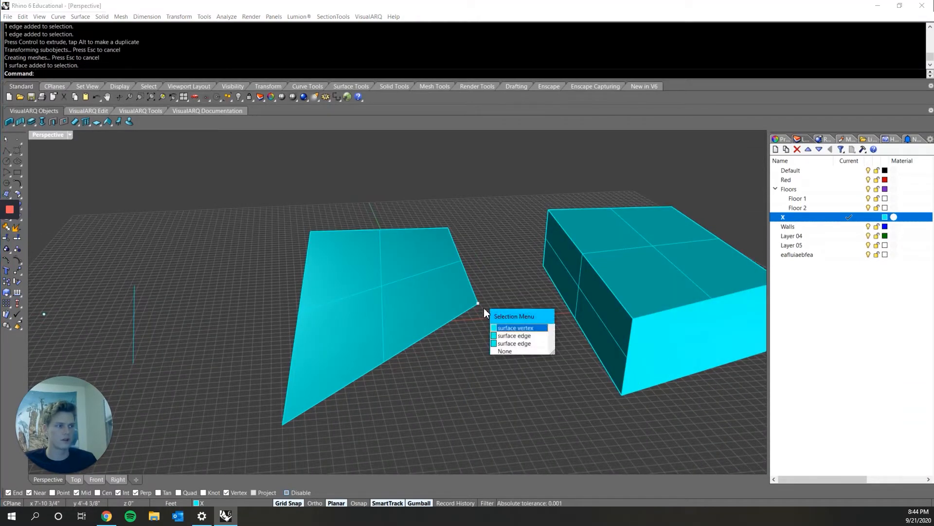
left_click(520, 328)
right_click_drag(517, 360, 505, 376)
right_click_drag(467, 301, 512, 237)
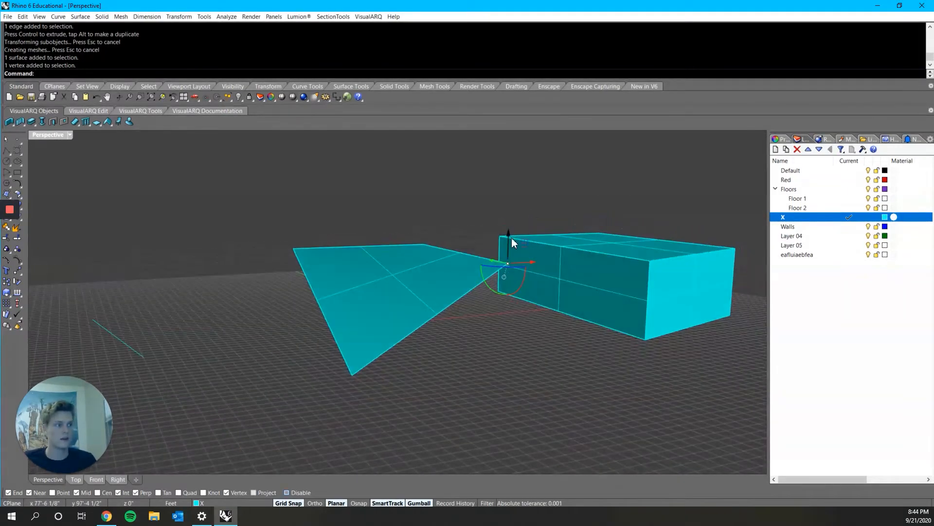
left_click_drag(512, 237, 506, 168)
right_click_drag(559, 234, 515, 249)
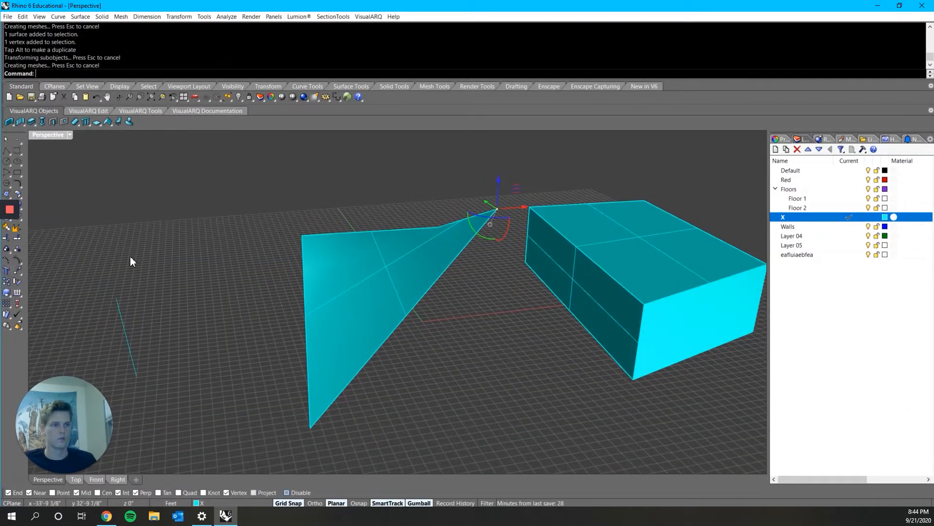
Move the selected surface vertex onto the near upper corner of the block, on the side facing the surface.
type("move")
key("Return")
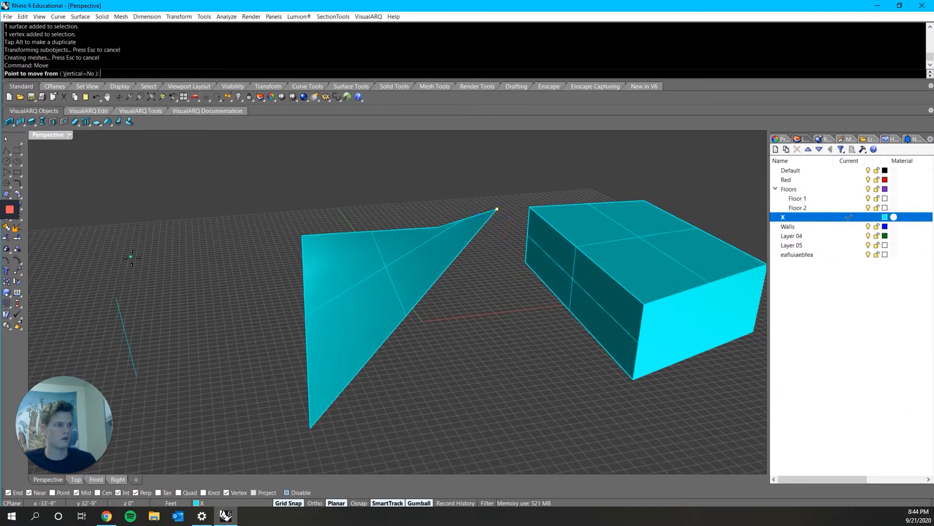
left_click(497, 211)
left_click(644, 303)
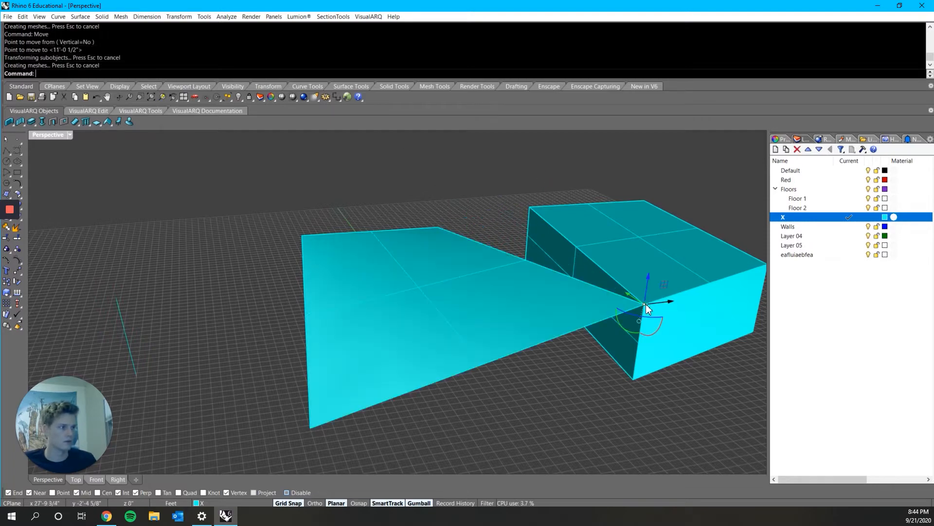
right_click_drag(643, 303, 298, 283)
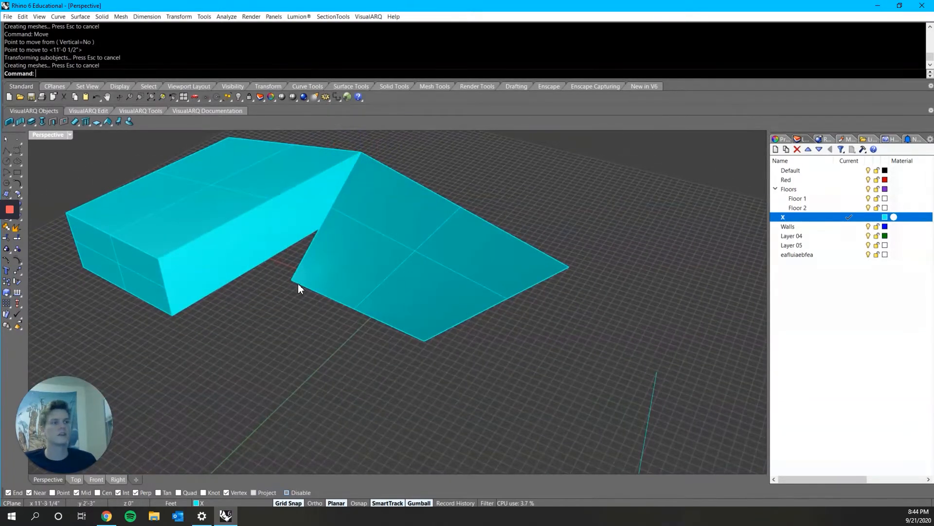
scroll(298, 273, "up", 3)
left_click(315, 266, "ctrl+shift")
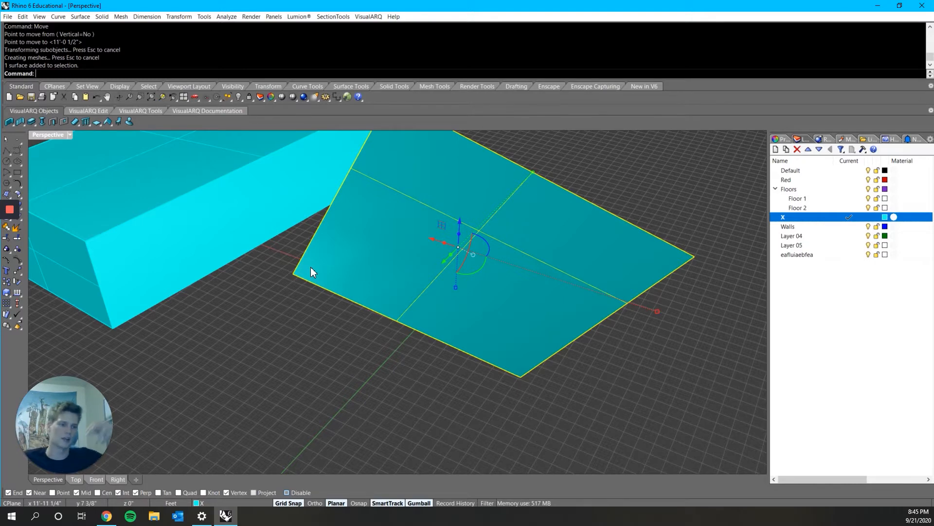
key("Escape")
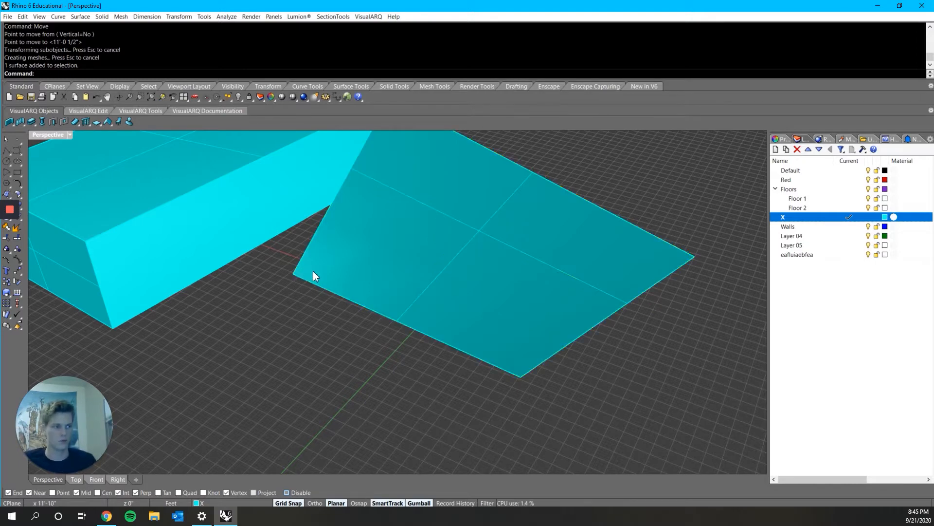
left_click(303, 278, "ctrl+shift")
left_click(297, 284)
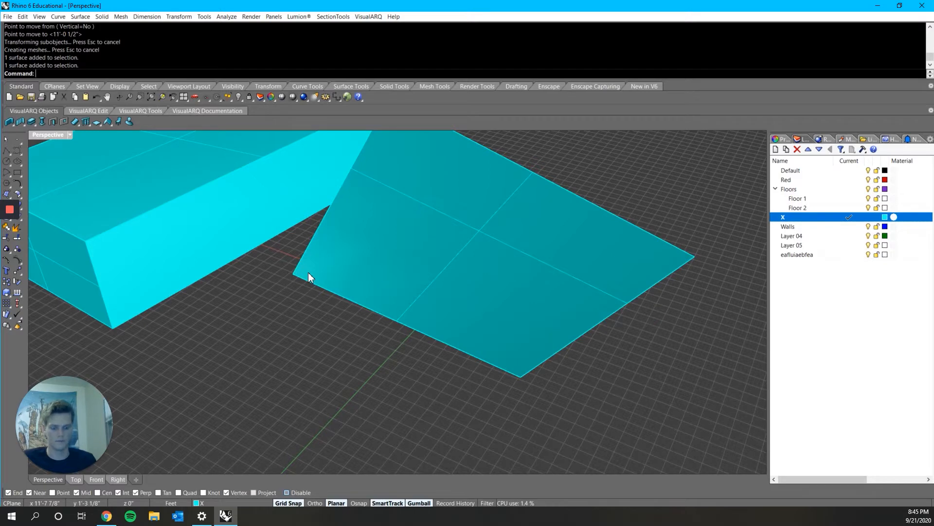
type("Movew")
key("Return")
left_click(294, 274, "ctrl+shift")
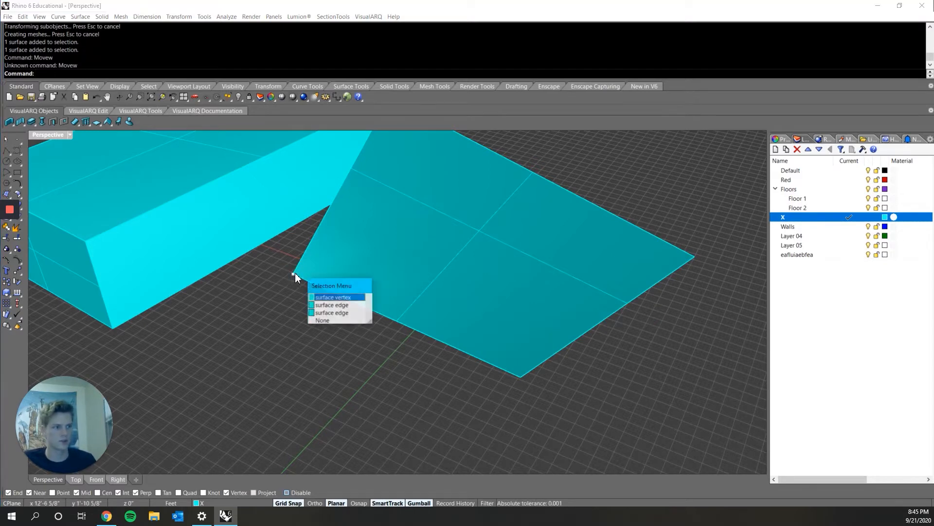
left_click(343, 305)
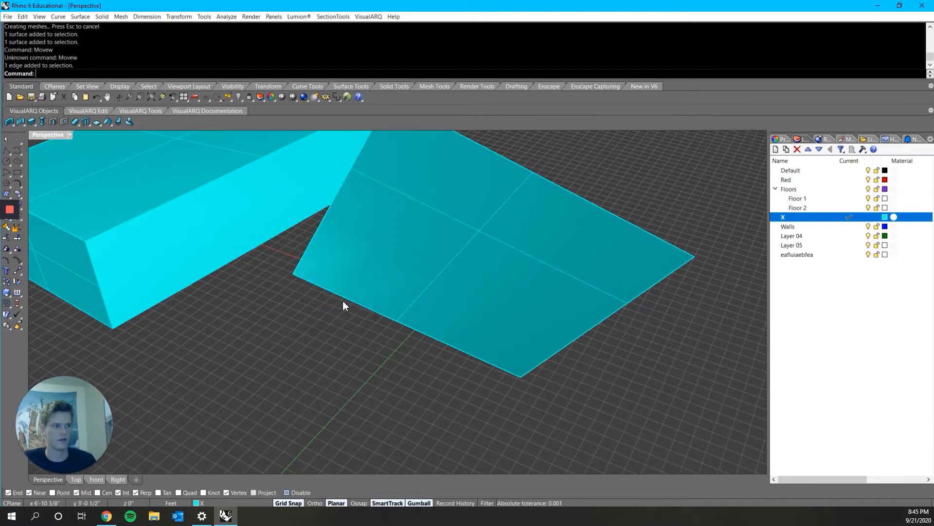
Sub-select the surface's other vertex facing the block and use Move to place it on the block's matching upper corner.
left_click(292, 273, "ctrl+shift")
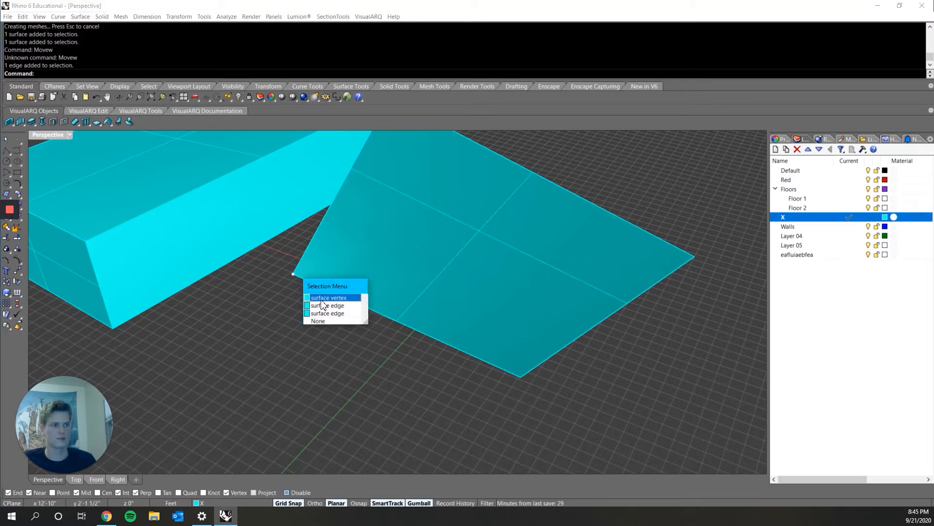
left_click(320, 300)
type("Move")
key("Return")
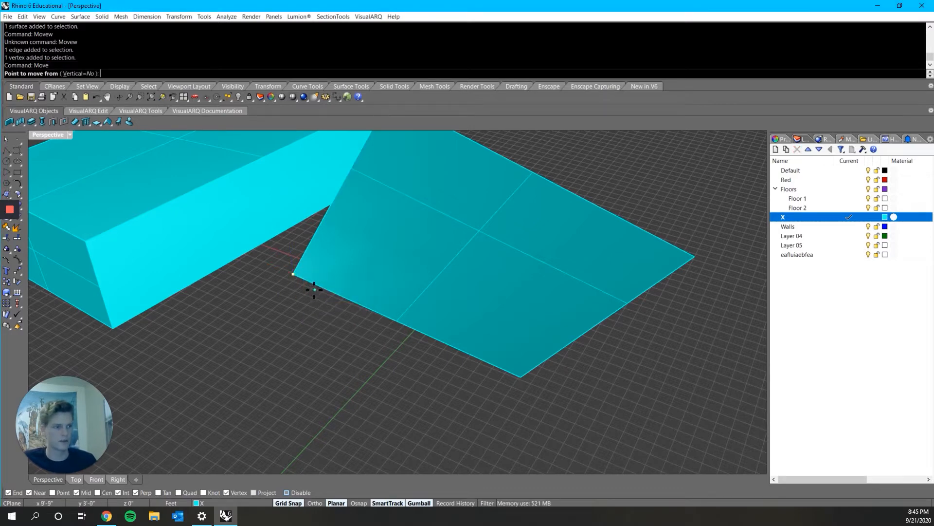
left_click(294, 280)
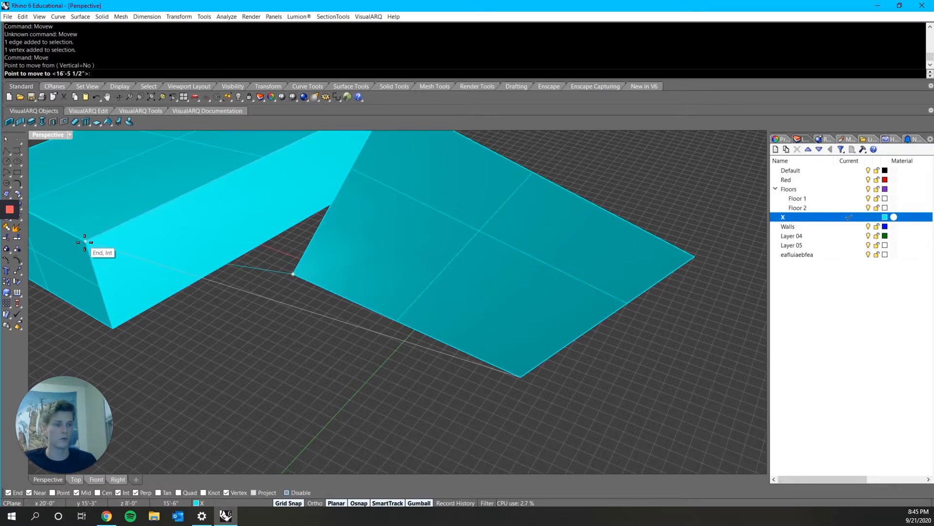
left_click(85, 242)
right_click_drag(82, 240, 660, 234)
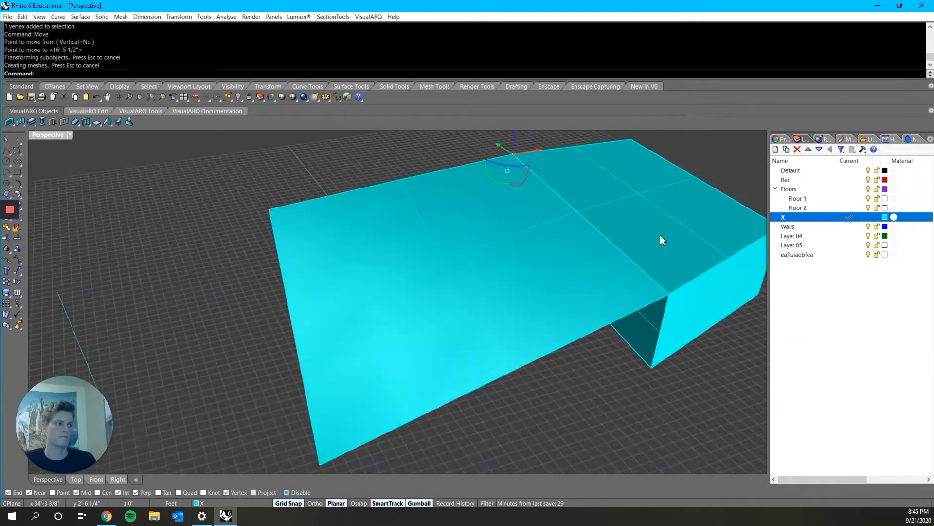
Select the block and the surface in turn to inspect how they meet, and clear the selection.
left_click(624, 256)
left_click(621, 226)
left_click(484, 262)
scroll(477, 277, "down", 9)
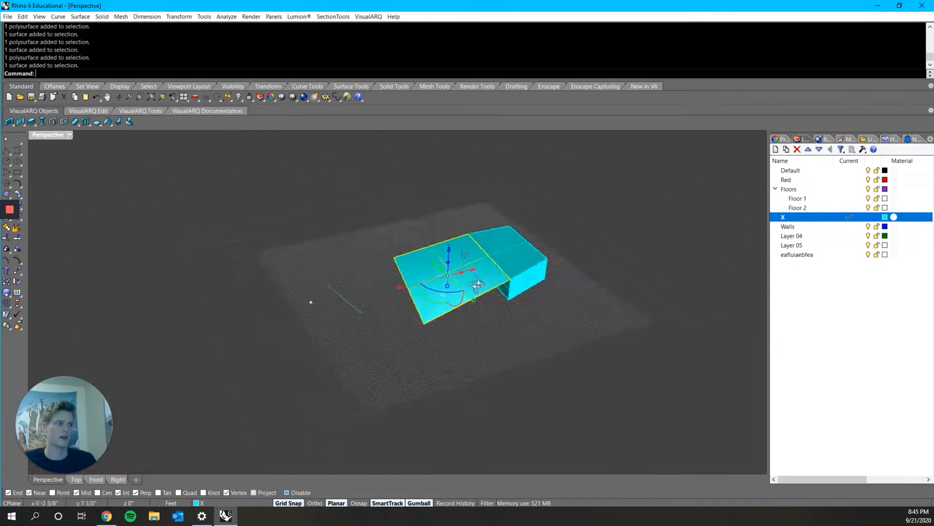
mouse_move(476, 280)
right_mouse_down()
mouse_move(538, 289)
mouse_move(459, 283)
right_mouse_up()
left_click(537, 289)
Undo the surface vertex moves.
key("ctrl+z")
key("ctrl+z")
key("ctrl+z")
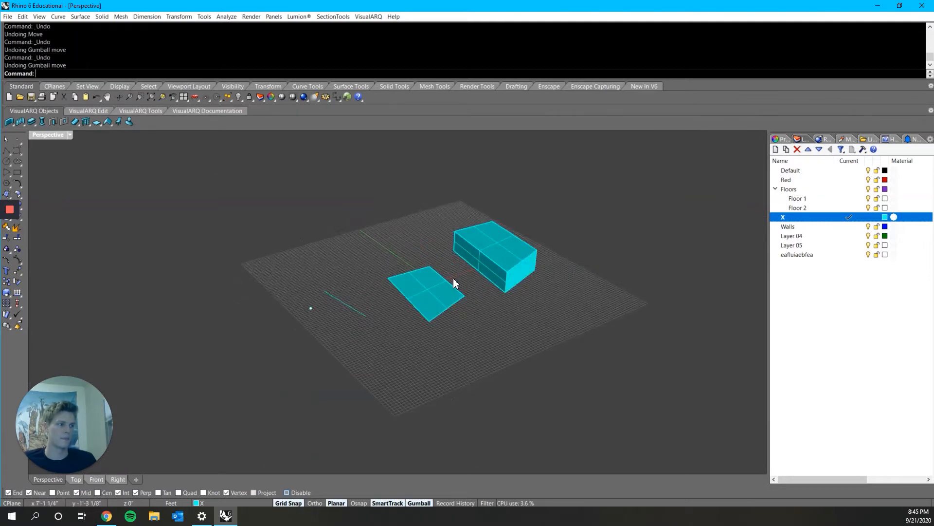
Select the block and show its object properties to check its object type.
scroll(466, 299, "up", 5)
scroll(458, 302, "down", 3)
scroll(518, 268, "up", 6)
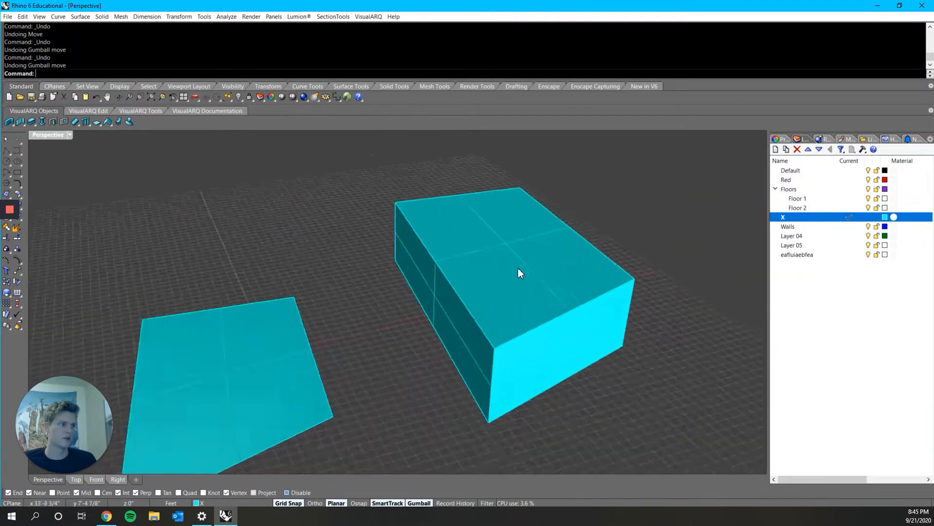
left_click(518, 268)
key("ctrl+z")
scroll(682, 309, "down", 3)
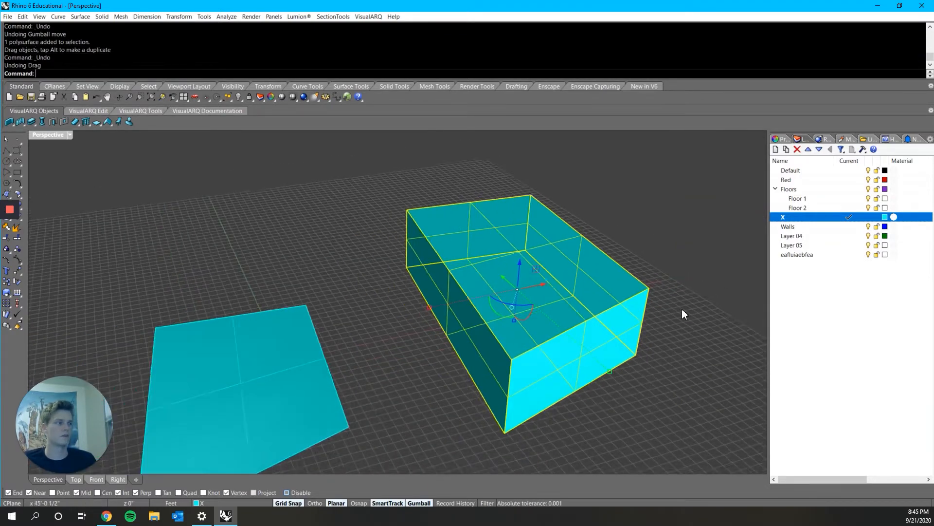
left_click(777, 138)
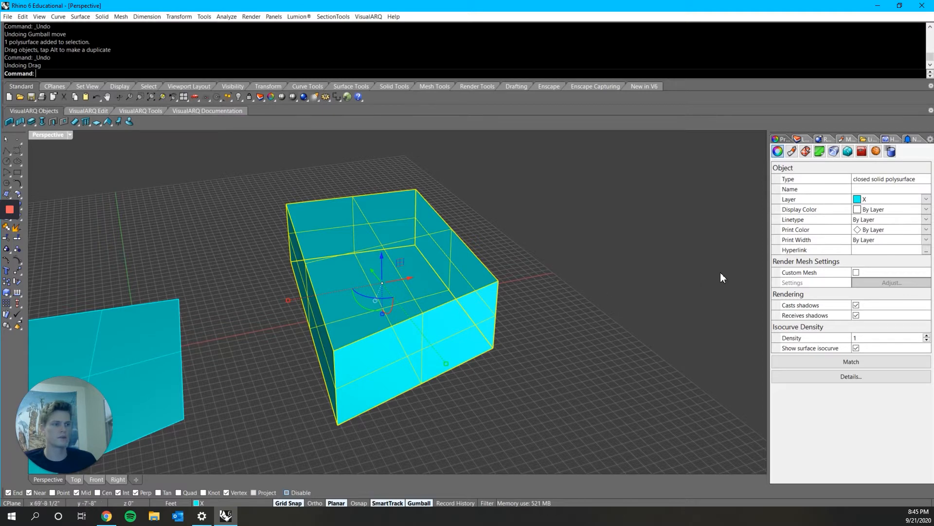
left_click(663, 286)
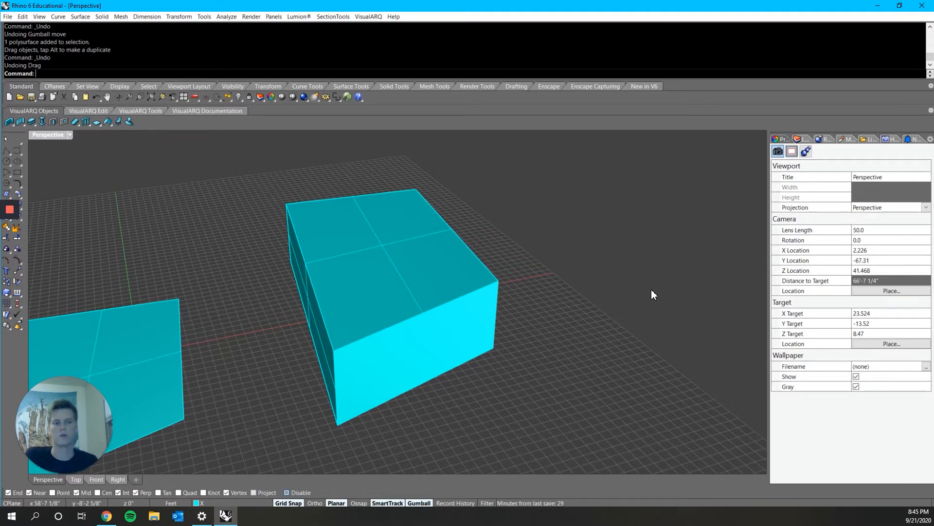
left_click(460, 268)
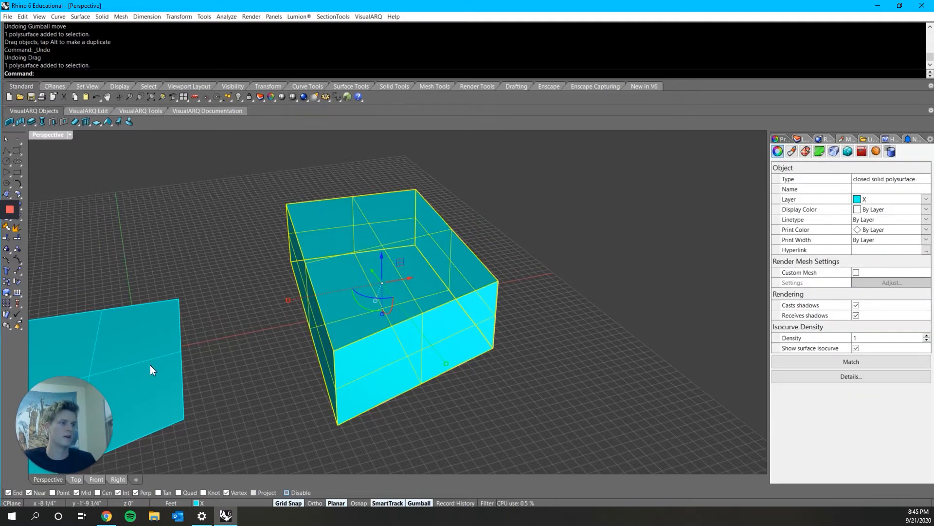
Sub-select a single face of the block to inspect it, and clear the selection.
right_click_drag(150, 367, 187, 354)
left_click(214, 348)
scroll(264, 336, "down", 4)
right_click_drag(267, 341, 225, 328)
scroll(534, 338, "up", 4)
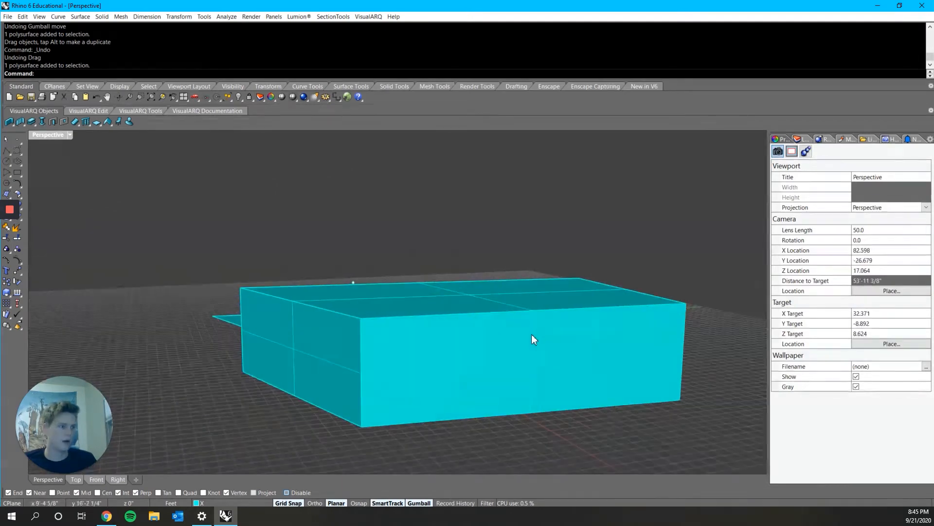
right_click_drag(464, 326, 344, 258)
left_click(348, 271)
left_click(549, 302)
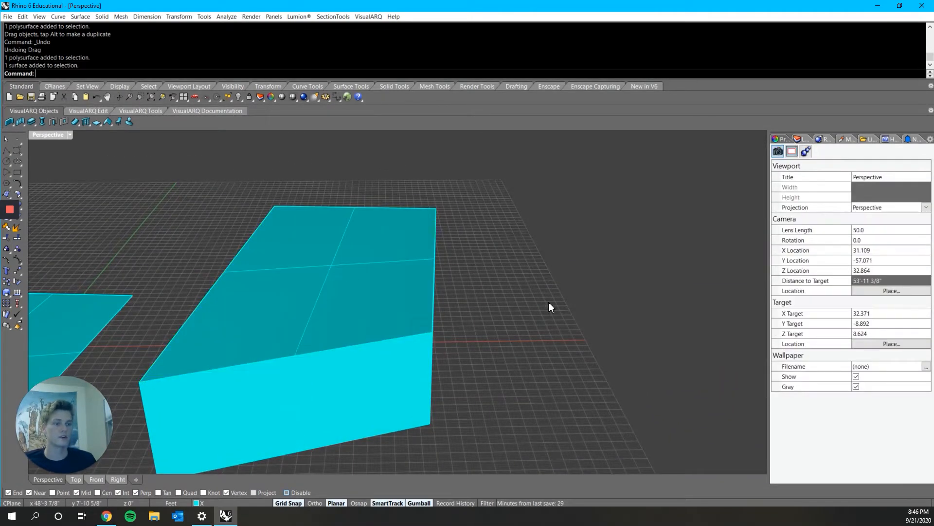
Sub-select the block's top face, raise it along the blue axis, and clear the selection.
left_click(359, 293)
right_click_drag(298, 350, 271, 275)
left_click_drag(281, 276, 272, 180)
right_click_drag(272, 180, 390, 290)
left_click(473, 273)
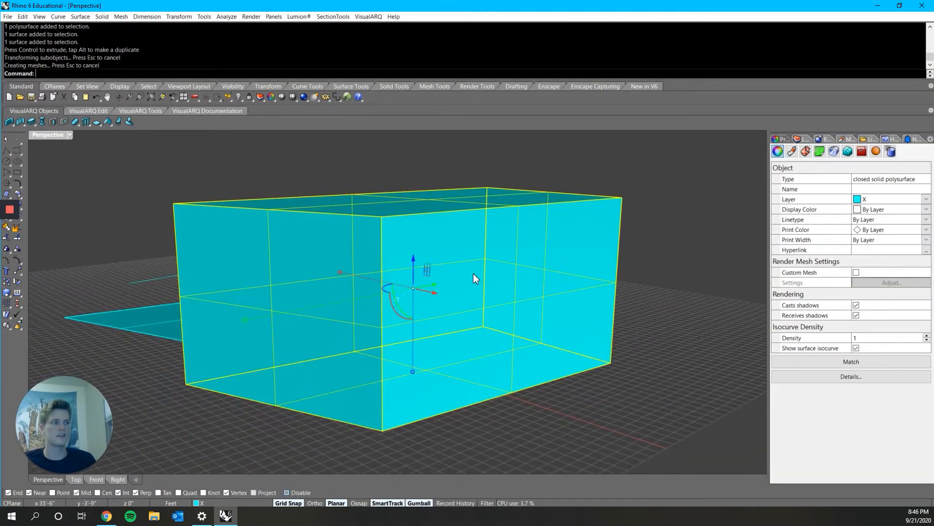
key("Escape")
Sub-select the surface's edge facing the block and raise it along the blue axis.
right_click_drag(507, 290, 340, 359)
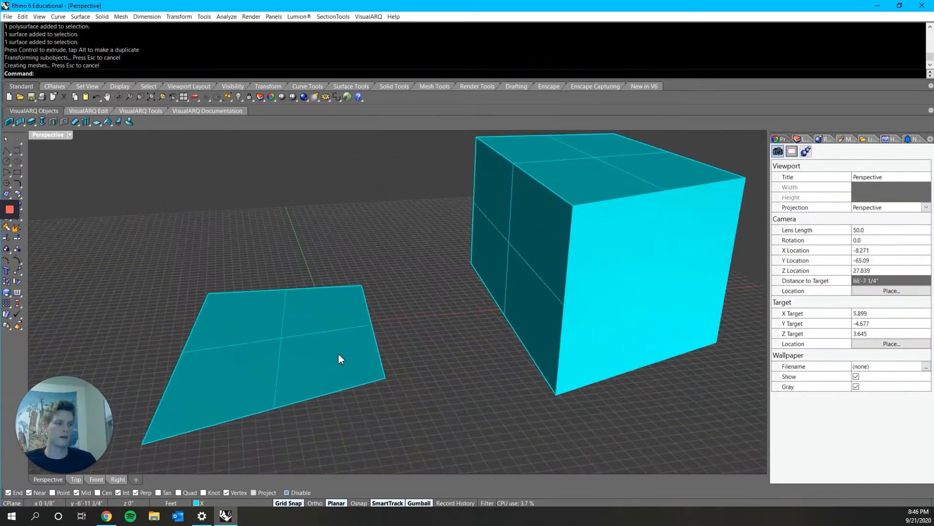
left_click(279, 353)
key("Escape")
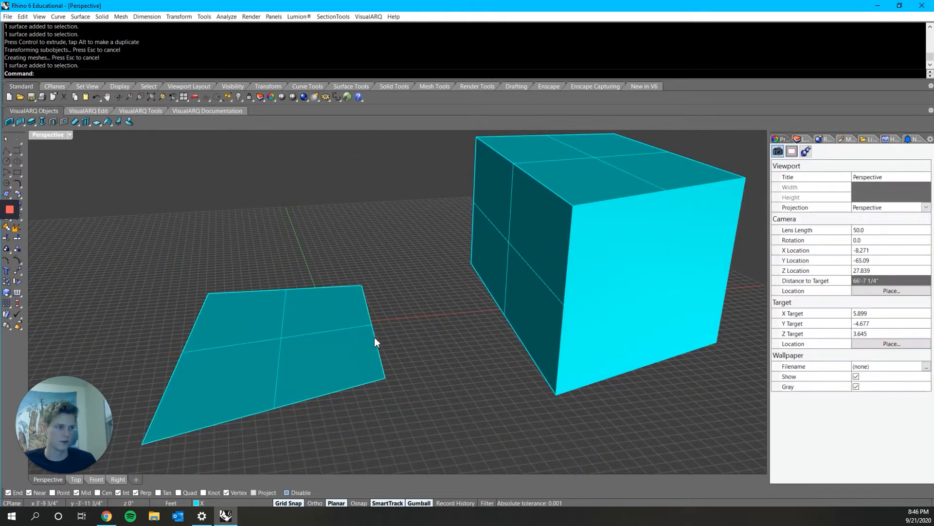
left_click(375, 337, "ctrl+shift")
left_click_drag(374, 323, 372, 183)
right_click_drag(371, 190, 400, 337)
Undo the surface edge move and the raise of the block's top face.
key("ctrl+z")
key("ctrl+z")
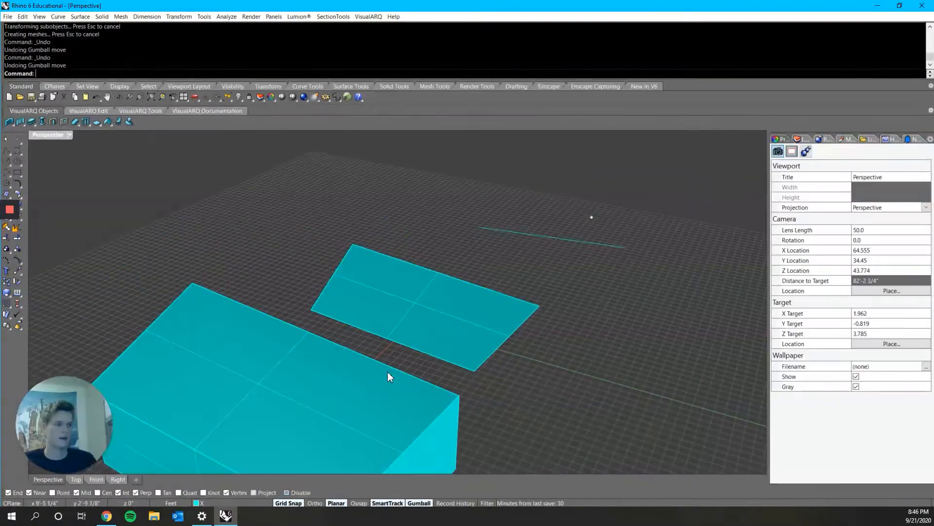
Sub-select one end face of the block and pull it outward along the green axis to lengthen the block.
right_click_drag(388, 372, 513, 391)
left_click(456, 395, "ctrl+shift")
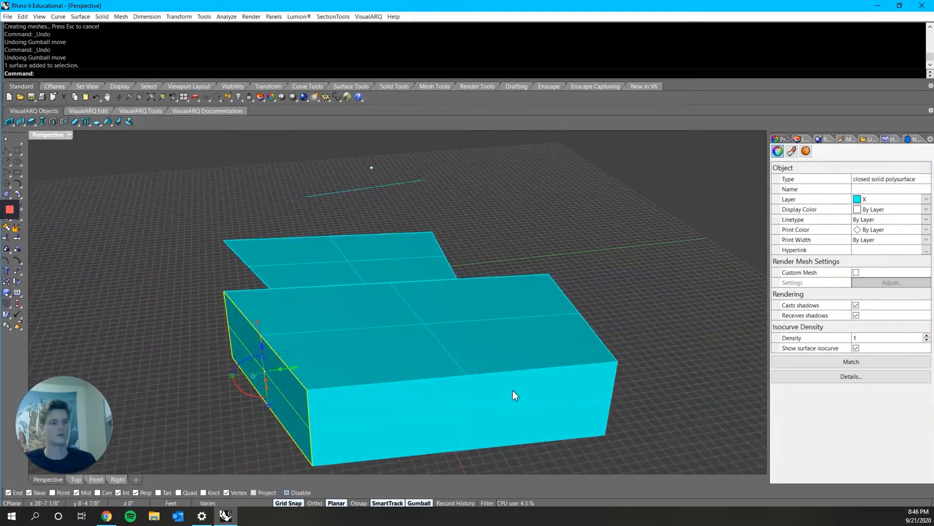
right_click_drag(233, 373, 272, 343, "shift")
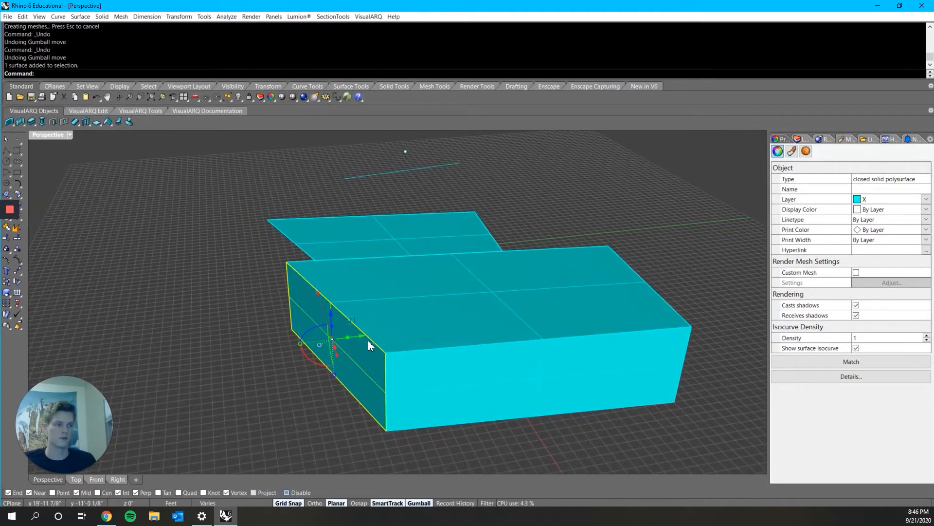
left_click_drag(364, 336, 239, 373)
right_click_drag(239, 376, 307, 407)
Sub-select the pulled end face's vertical edge nearest the surface, raise it off the grid with the gumball, and clear the selection.
left_click(208, 349)
left_click(210, 343, "ctrl+shift")
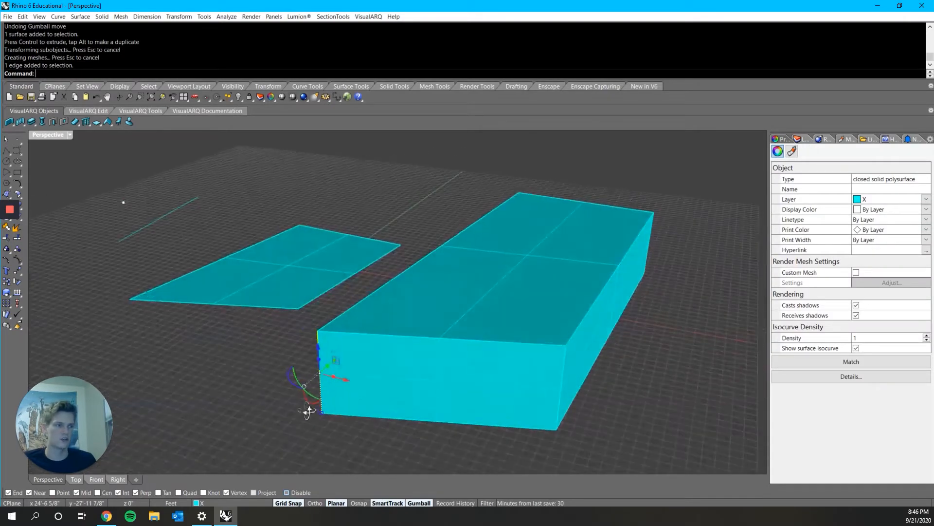
left_click_drag(348, 381, 373, 266)
mouse_move(363, 358)
right_mouse_down()
mouse_move(417, 328)
mouse_move(359, 357)
right_mouse_up()
key("Escape")
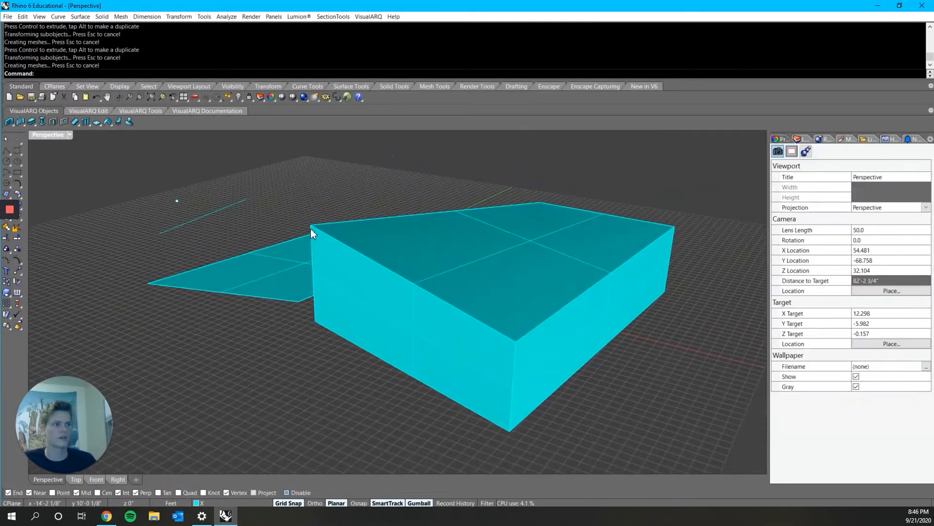
Sub-select the polysurface vertex at the top of the raised edge, lower it toward the edge's bottom end, and clear the selection.
left_click(312, 229, "ctrl+shift")
key("Escape")
scroll(313, 227, "up", 3)
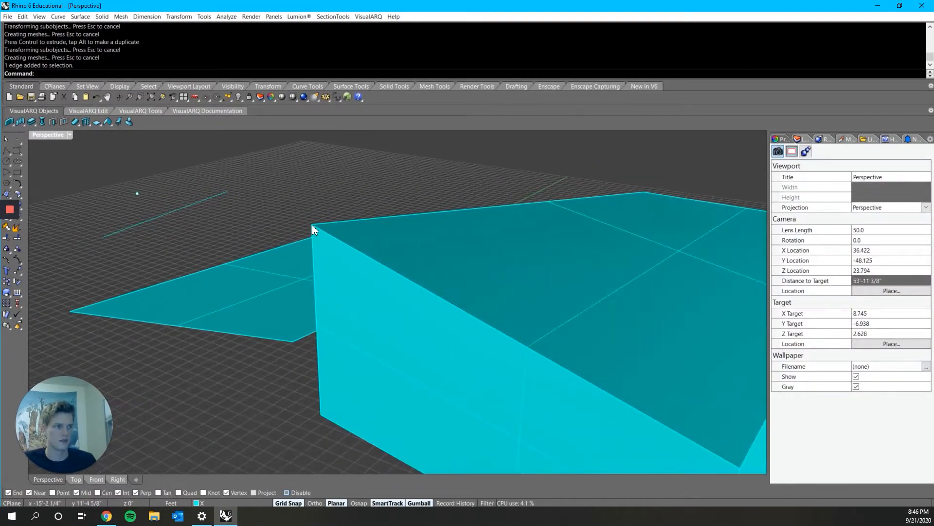
left_click(312, 225, "ctrl+shift")
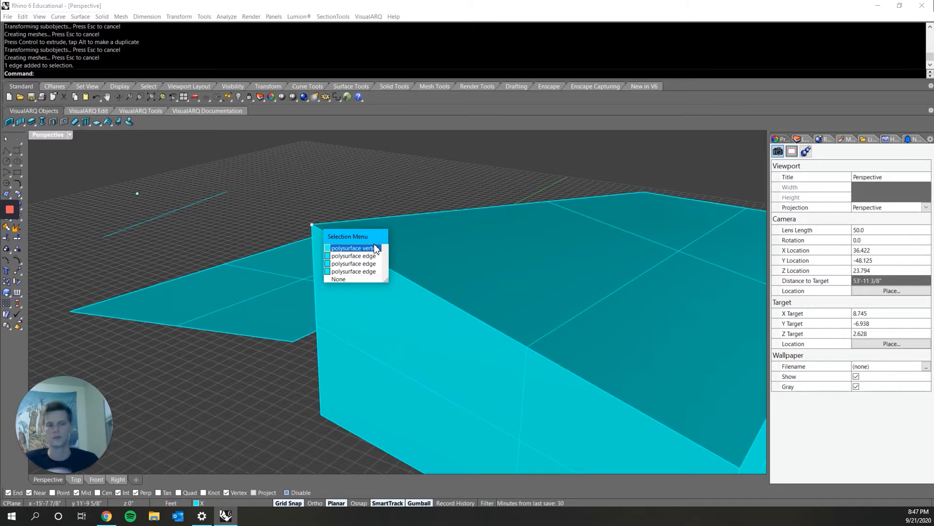
left_click(374, 248)
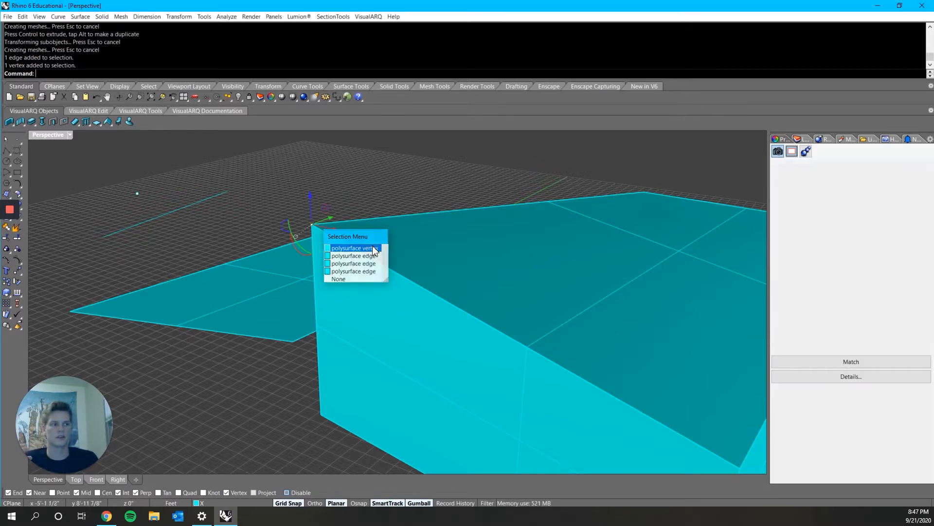
left_click_drag(311, 224, 313, 365)
scroll(312, 373, "down", 5)
right_click_drag(312, 377, 407, 341)
left_click(408, 341)
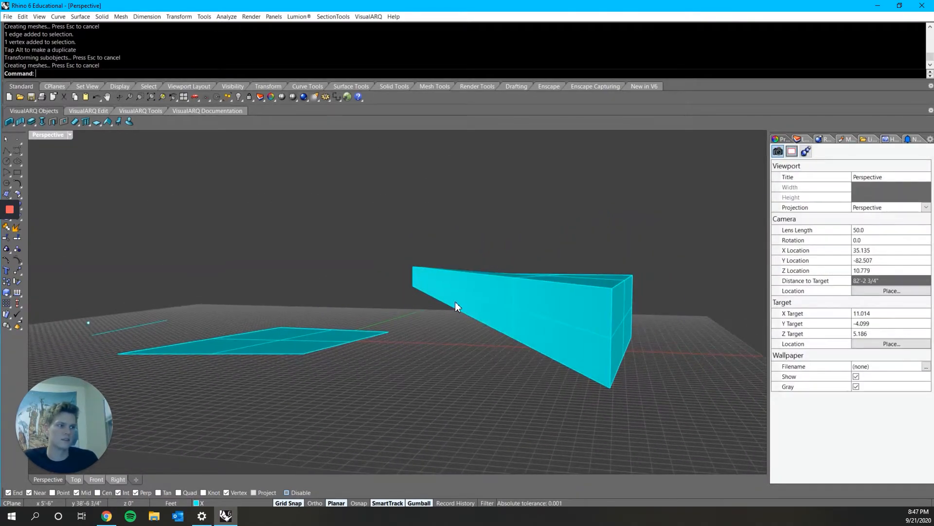
Select the whole reshaped block and inspect its form and object type.
right_click_drag(454, 302, 396, 287)
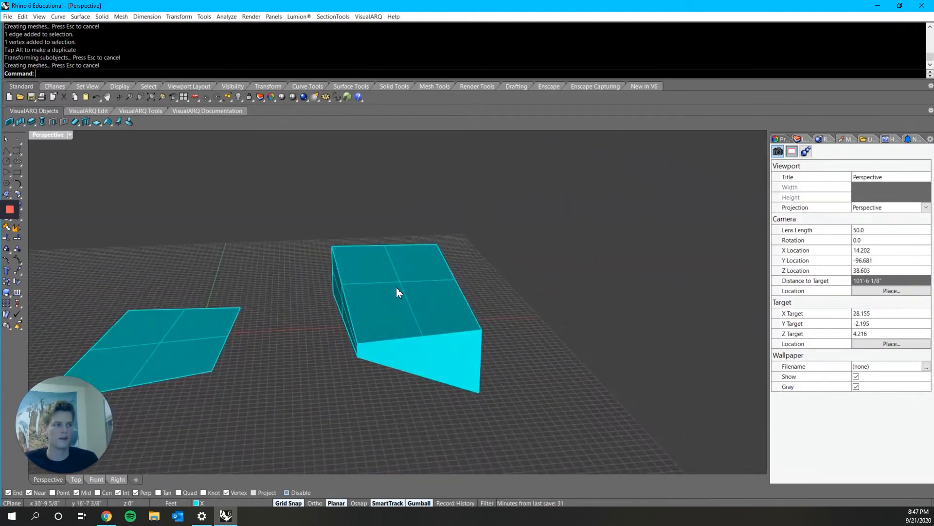
left_click(396, 287)
right_click_drag(453, 298, 455, 324)
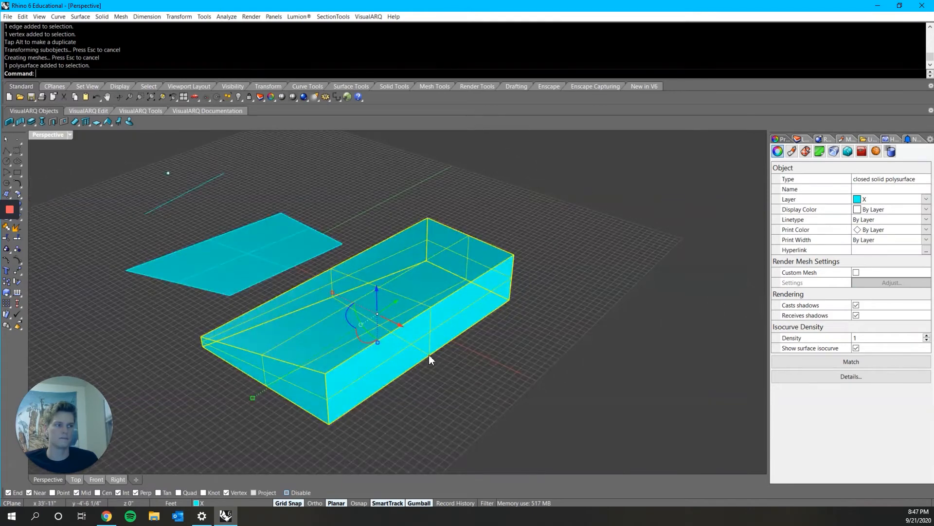
Sub-select the other vertical edge of the pulled end face, shorten and shift it with the gumball, and clear the selection.
left_click(329, 393, "ctrl+shift")
mouse_move(346, 387)
left_mouse_down()
mouse_move(381, 374)
mouse_move(331, 376)
mouse_move(348, 374)
mouse_move(347, 358)
mouse_move(330, 379)
left_mouse_up()
scroll(353, 384, "up", 8)
scroll(352, 384, "down", 3)
scroll(327, 354, "up", 2)
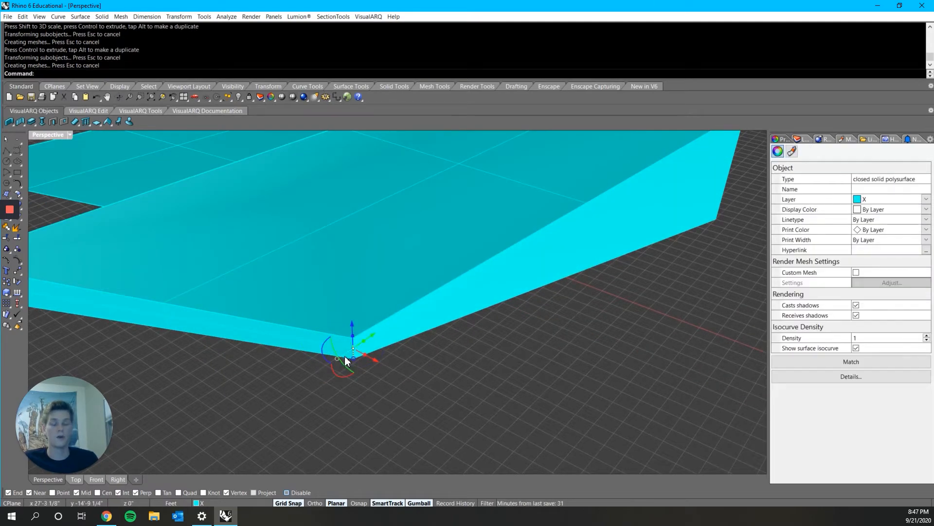
scroll(345, 356, "down", 5)
right_click_drag(344, 355, 363, 365)
left_click(444, 336)
Sub-select the end face at the block's opposite end and rotate it 45 degrees with the gumball.
right_click_drag(445, 334, 325, 261)
left_click(275, 226, "ctrl+shift")
left_click(285, 258)
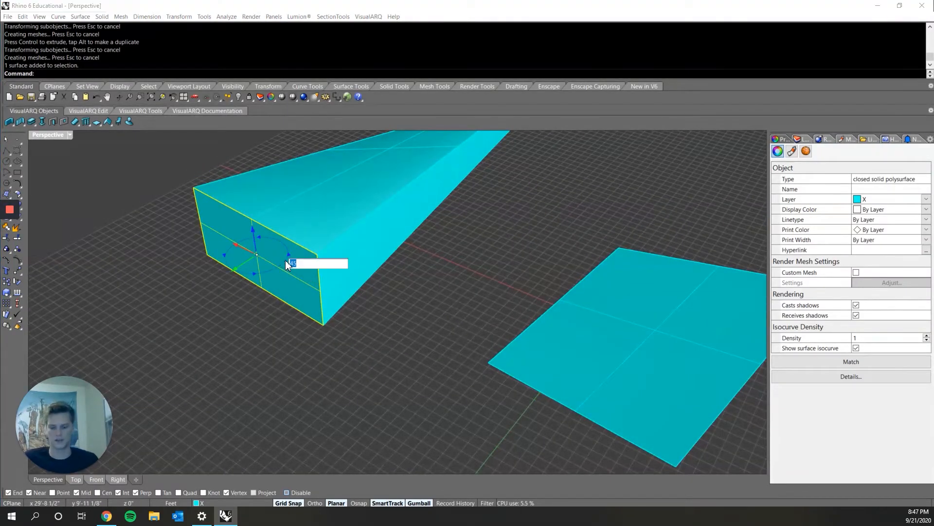
type("45")
key("Return")
scroll(280, 274, "down", 6)
right_click_drag(280, 273, 331, 256)
scroll(331, 256, "up", 5)
scroll(364, 254, "down", 5)
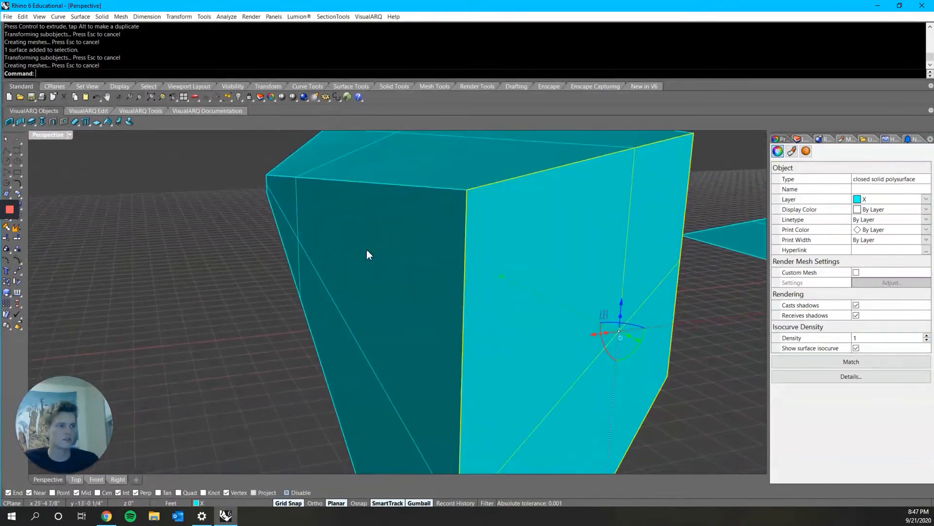
Apply a further 45-degree gumball rotation to the selected end face so its outline tilts, and clear the selection.
scroll(449, 277, "up", 2)
left_click(465, 284)
type("45")
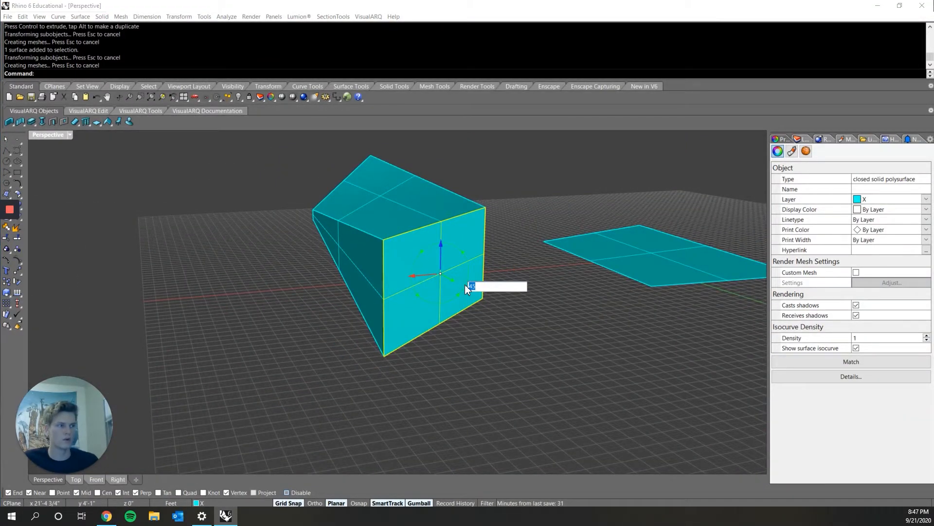
key("Return")
right_click_drag(382, 292, 313, 329)
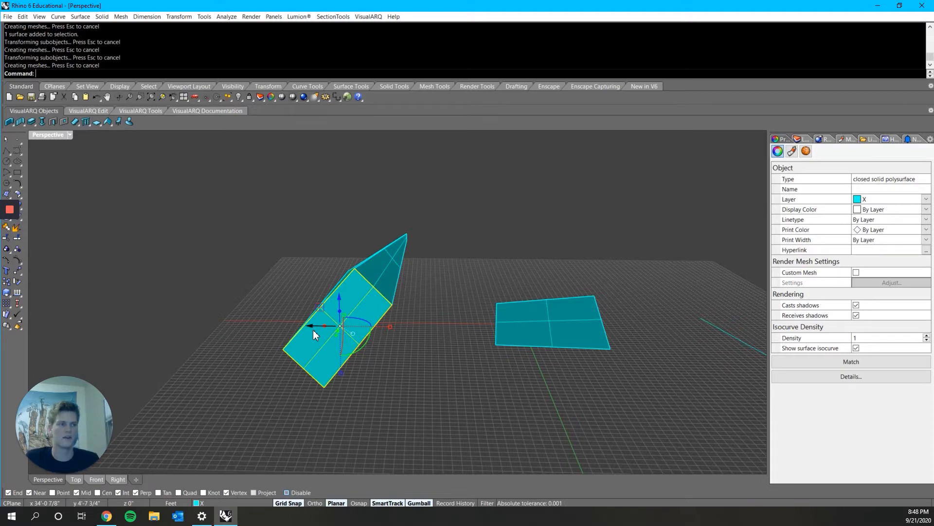
right_click_drag(313, 329, 453, 409)
key("Escape")
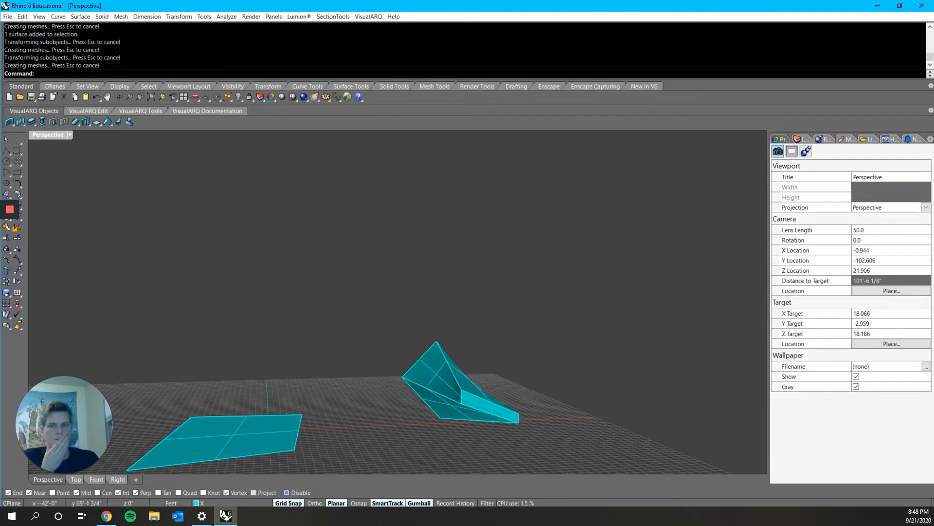
Review the point, line, surface and reshaped solid together in the perspective view.
scroll(191, 346, "down", 3)
right_click_drag(192, 346, 378, 349)
scroll(379, 285, "up", 4)
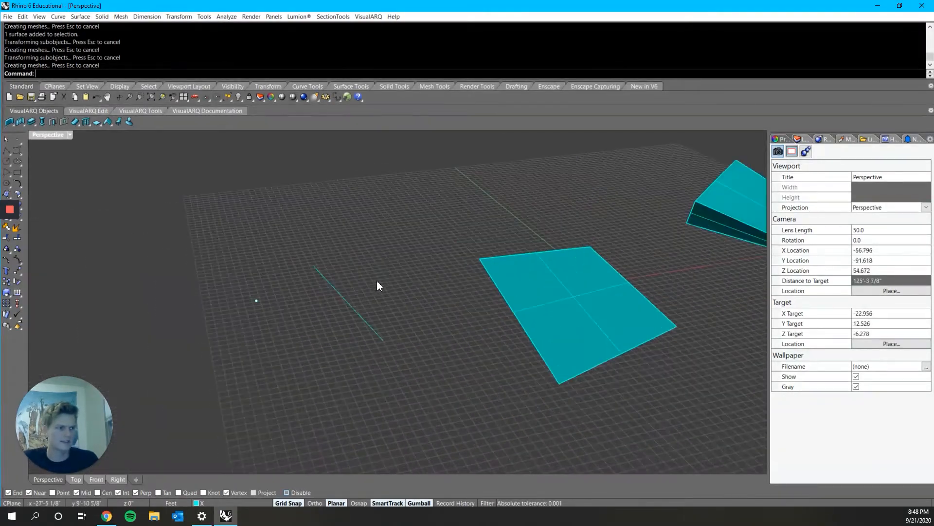
scroll(415, 316, "down", 2)
right_click_drag(415, 315, 514, 317)
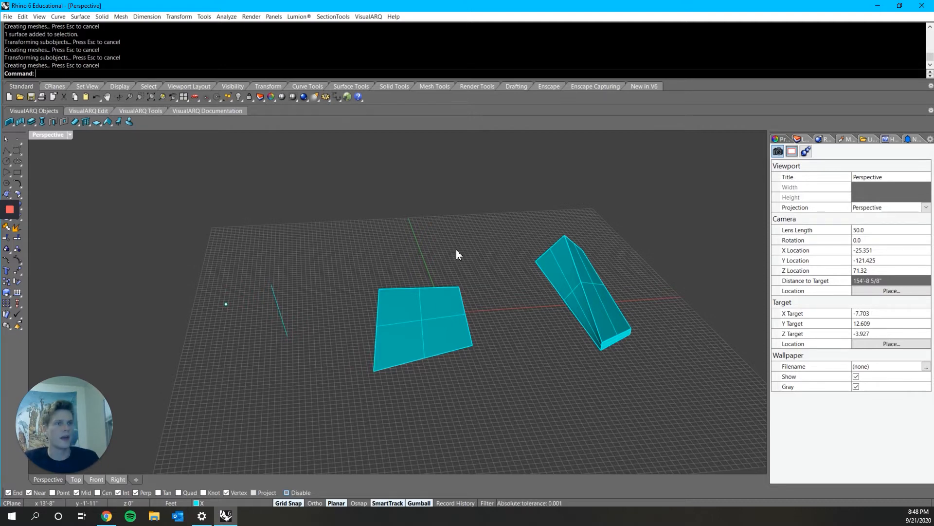
left_click(55, 88)
mouse_move(10, 209)
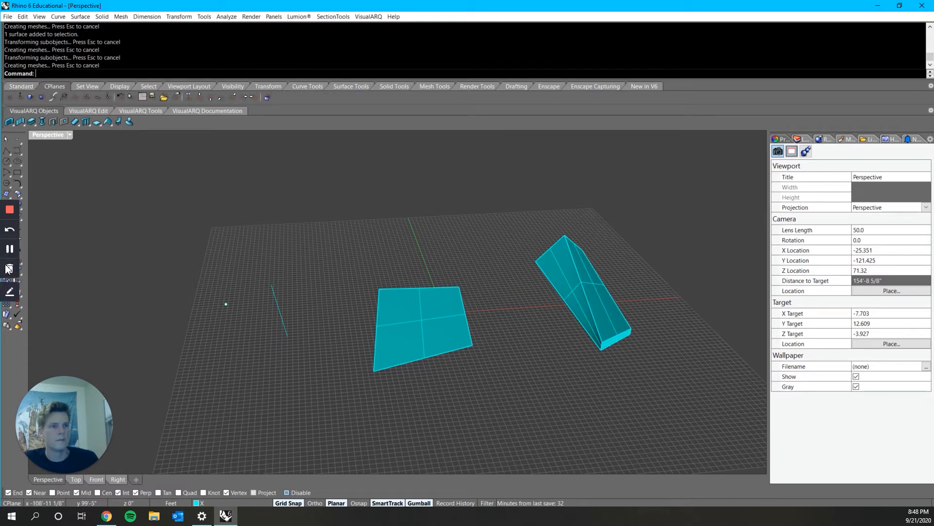
left_click(9, 293)
mouse_move(343, 74)
left_mouse_down()
mouse_move(36, 95)
mouse_move(409, 103)
mouse_move(671, 91)
left_mouse_up()
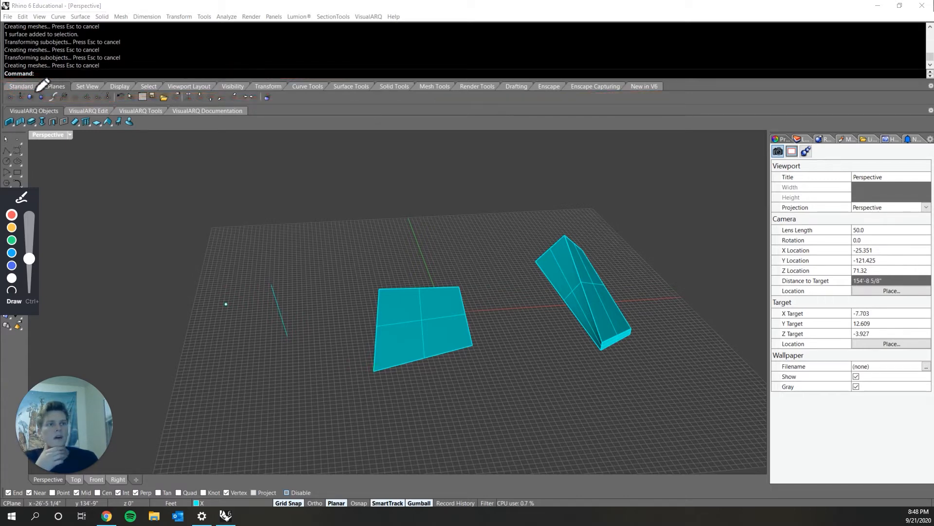
key("ctrl+shift+d")
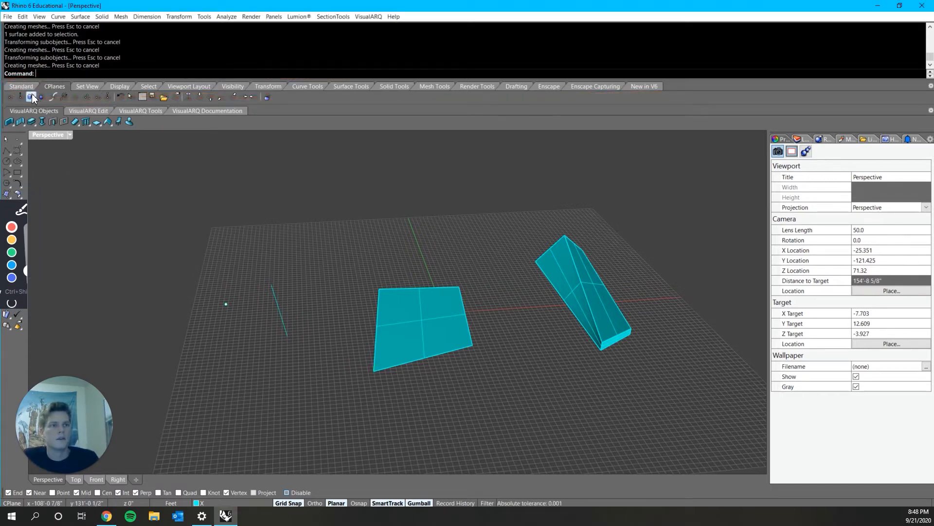
left_click(28, 88)
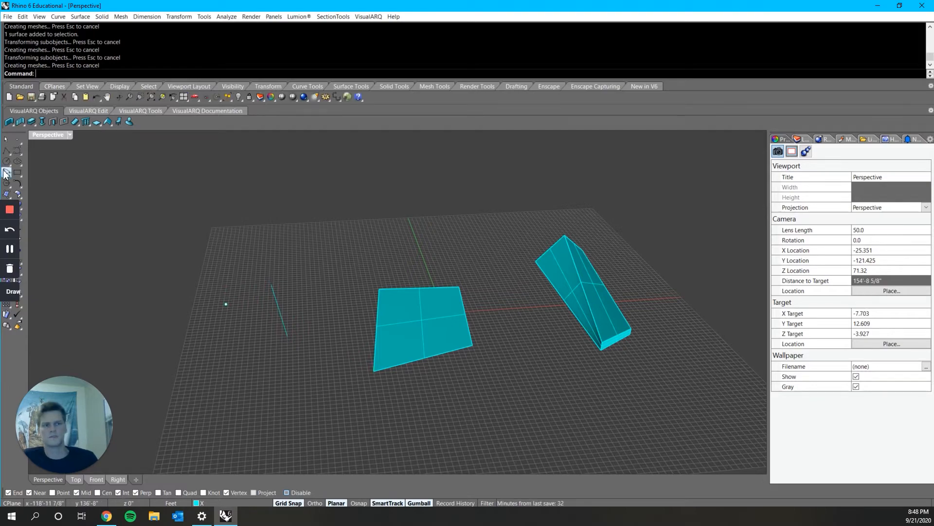
Restore the window to a smaller size and browse the Curve, Surface, Solid and Mesh tool sets.
left_click(899, 5)
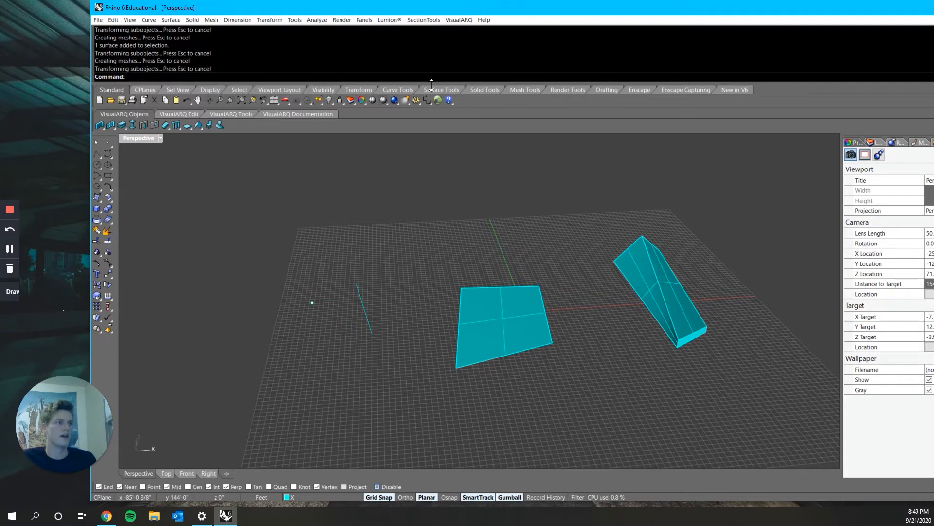
left_click(398, 90)
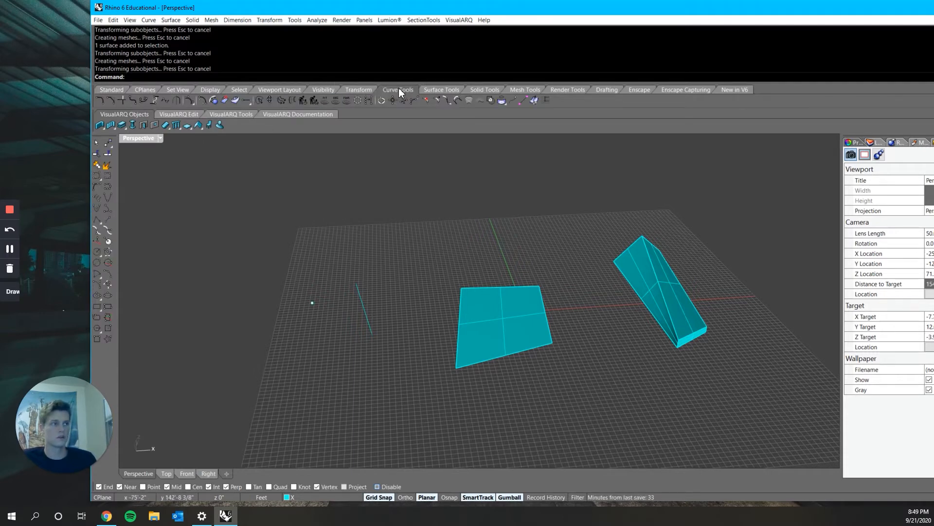
left_click(409, 91)
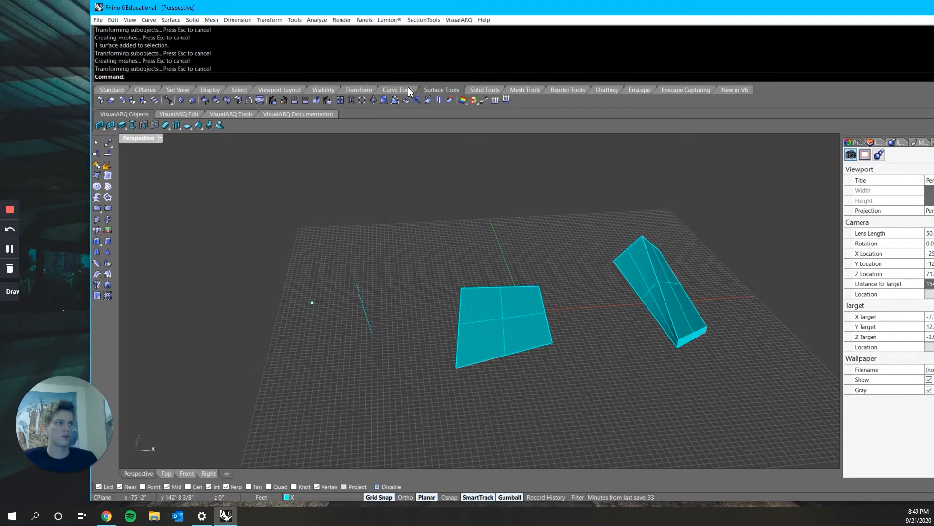
left_click(496, 90)
left_click(528, 91)
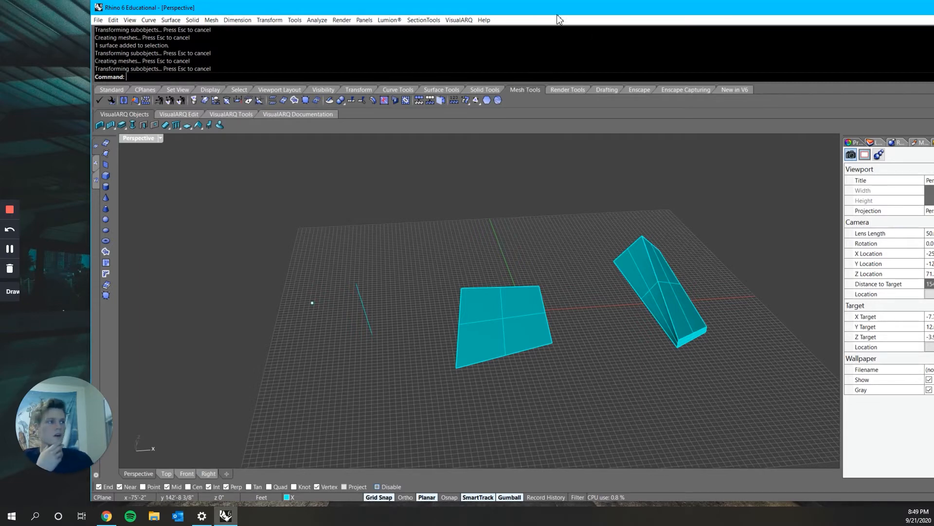
Draw a closed degree-3 control point curve with a bent, kidney-like outline in front of the point and line.
left_click(399, 89)
scroll(327, 346, "up", 4)
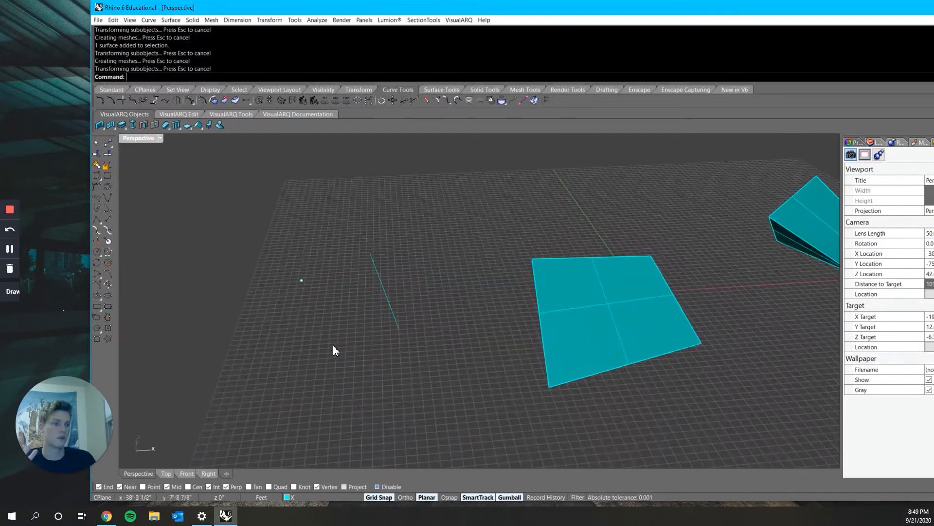
left_click(98, 180)
left_click(281, 331)
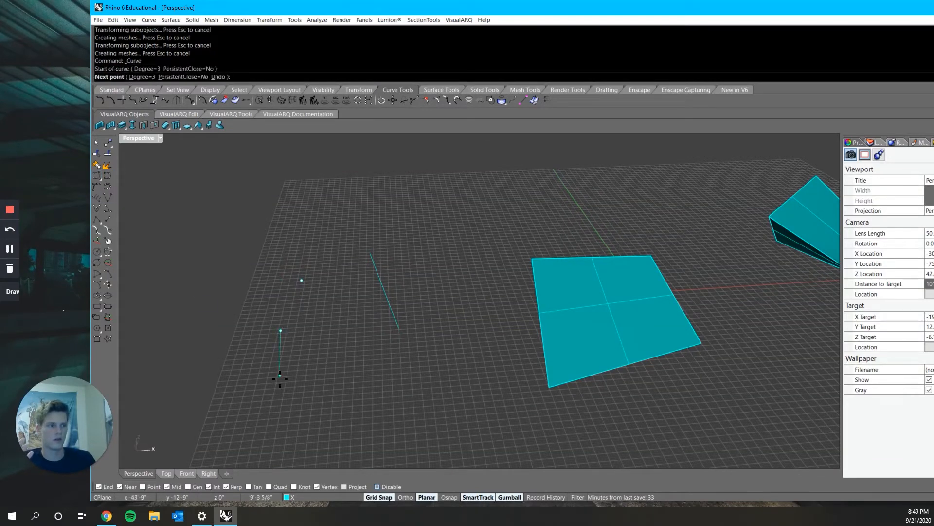
left_click(279, 377)
left_click(301, 383)
left_click(373, 375)
left_click(419, 355)
left_click(459, 388)
left_click(442, 443)
left_click(321, 440)
left_click(230, 417)
left_click(197, 387)
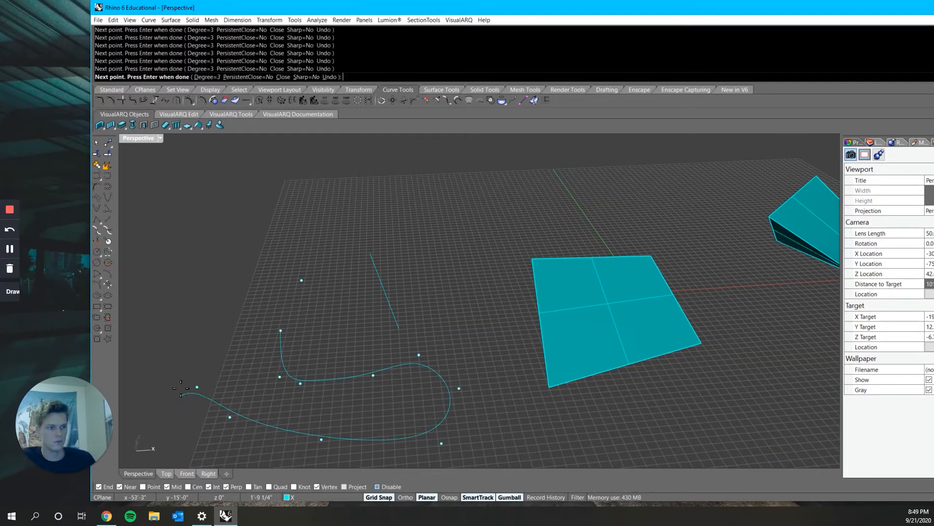
left_click(181, 367)
left_click(260, 299)
left_click(285, 310)
left_click(281, 332)
Switch from the single perspective view to the four-viewport layout and maximize the window.
scroll(313, 348, "down", 7)
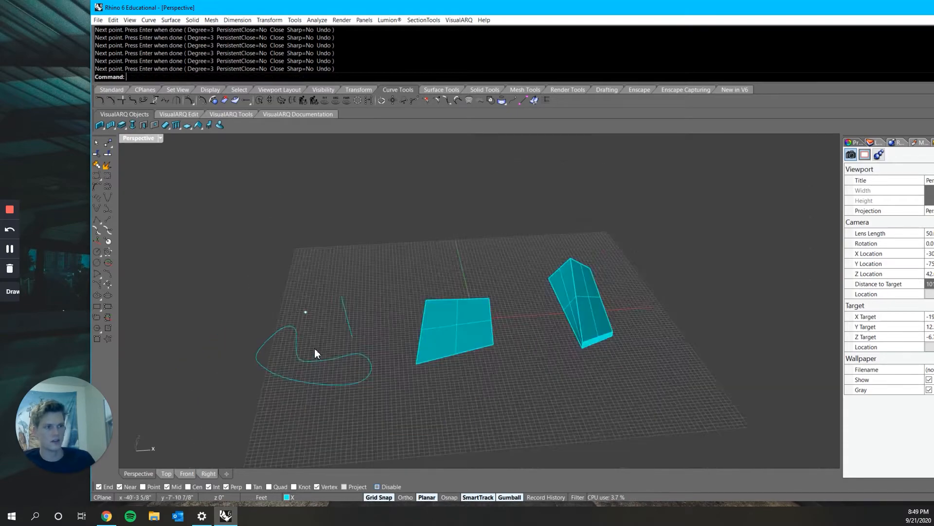
scroll(396, 331, "up", 7)
right_click_drag(315, 349, 399, 384, "shift")
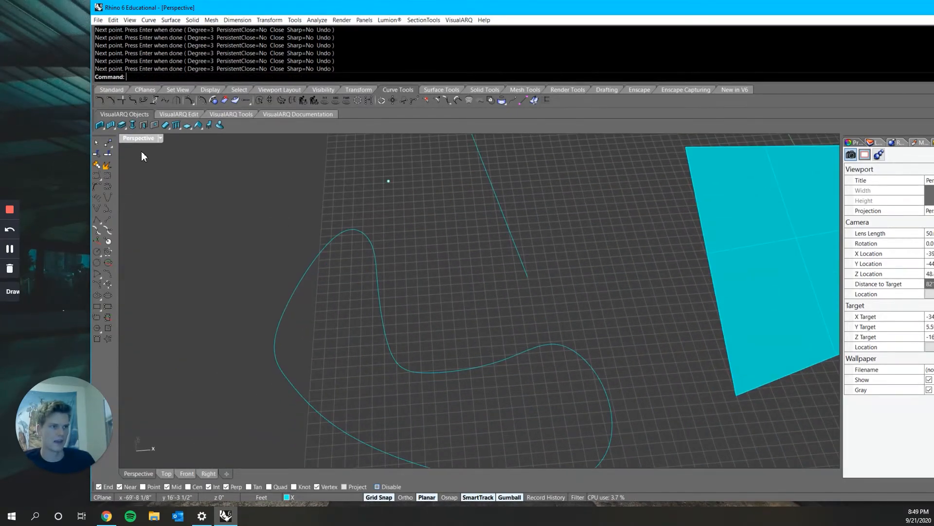
double_click(137, 138)
double_click(895, 11)
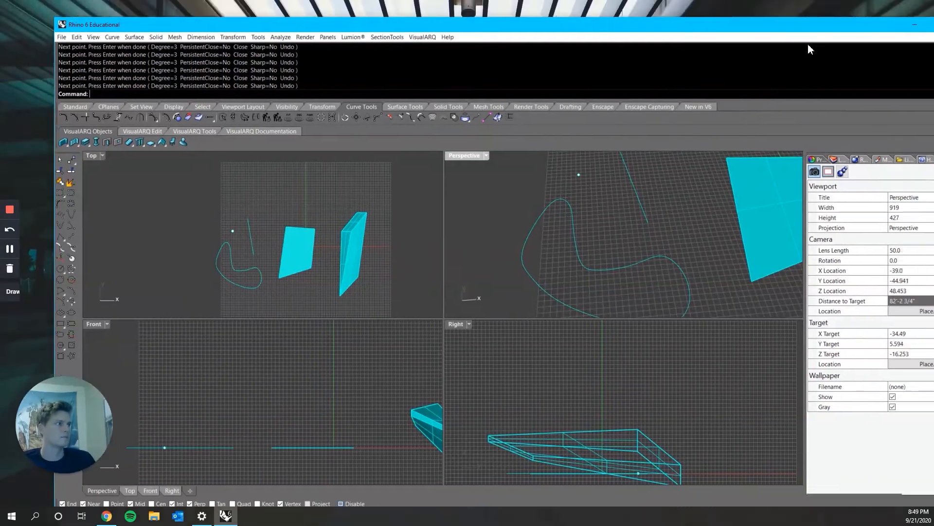
Select the closed curve in the Top view and inspect its control points.
scroll(194, 244, "up", 5)
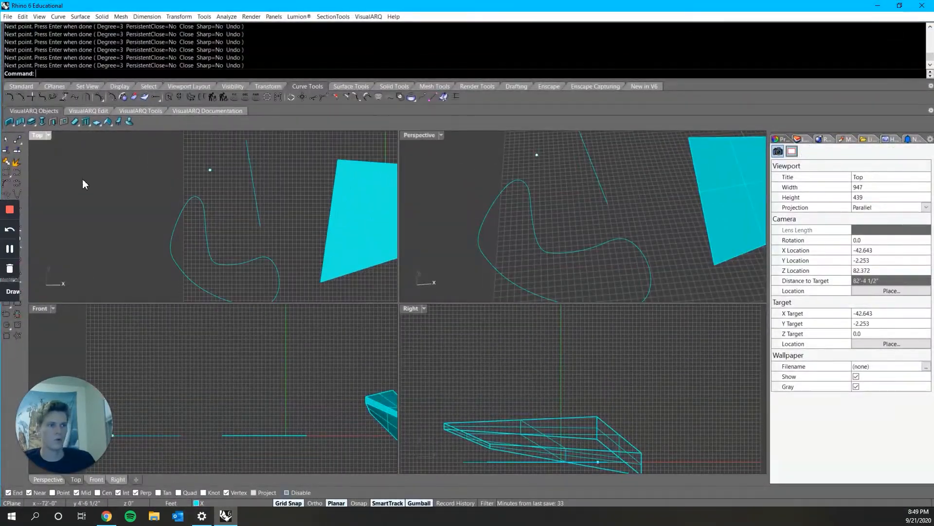
scroll(206, 243, "down", 6)
right_click_drag(206, 243, 186, 209)
scroll(186, 209, "up", 6)
left_click(188, 218)
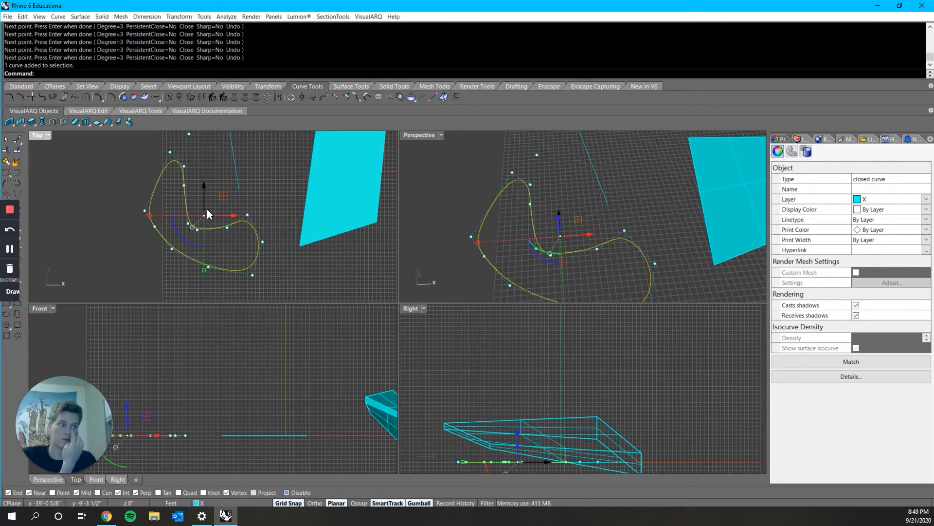
scroll(201, 221, "down", 3)
scroll(194, 176, "up", 12)
right_click_drag(140, 220, 214, 139)
scroll(238, 156, "down", 2)
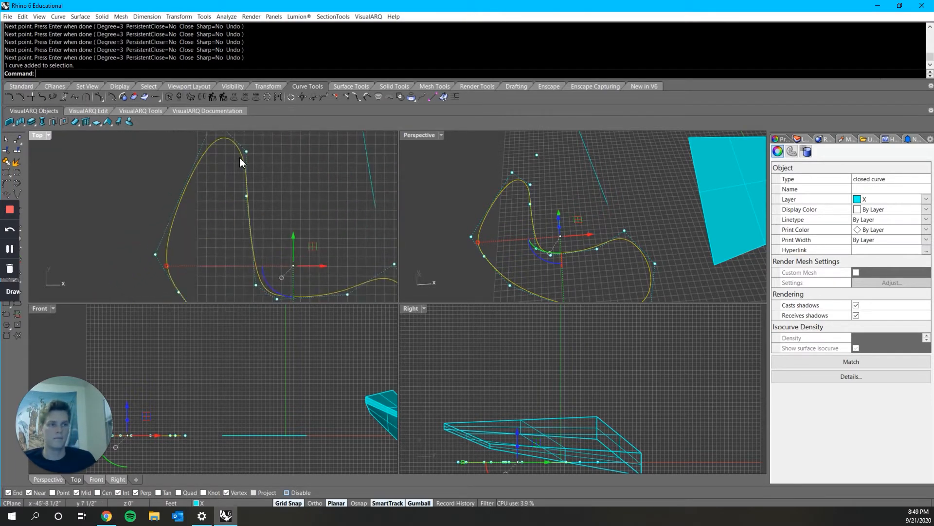
Select two neighbouring control points at the closed curve's outermost bend, one at a time.
scroll(238, 160, "down", 6)
scroll(191, 213, "up", 6)
left_click(191, 205)
scroll(212, 205, "down", 4)
right_click_drag(218, 214, 210, 239)
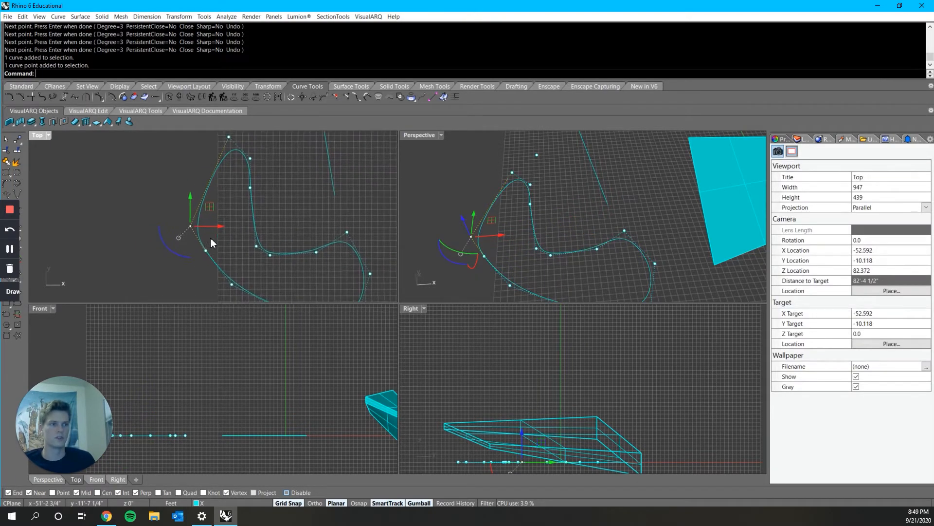
scroll(211, 248, "up", 2)
left_click(206, 251)
scroll(252, 238, "down", 2)
Select the straight line in the Top view and move its lower end point to the right and up with the gumball.
right_click_drag(319, 149, 232, 229)
scroll(238, 226, "up", 2)
left_click(244, 224)
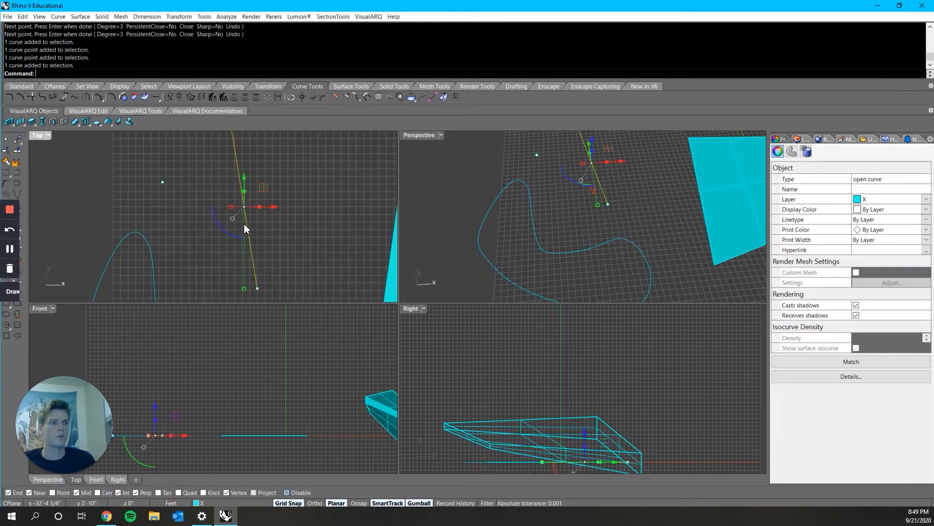
scroll(257, 273, "down", 2)
left_click(257, 286)
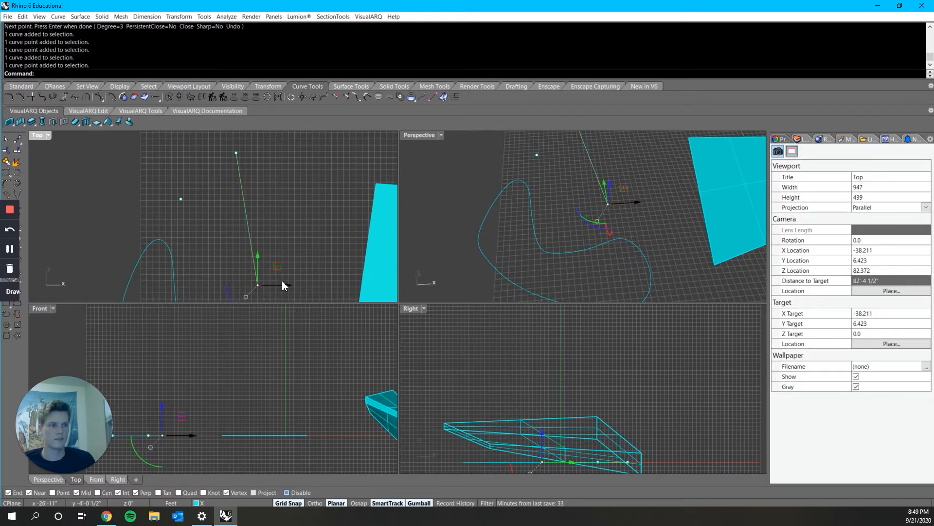
left_click_drag(284, 285, 322, 285)
left_click_drag(294, 251, 294, 176)
Reselect the closed curve and move its leftmost control point down with the gumball.
scroll(248, 241, "down", 2)
right_click_drag(199, 287, 265, 201)
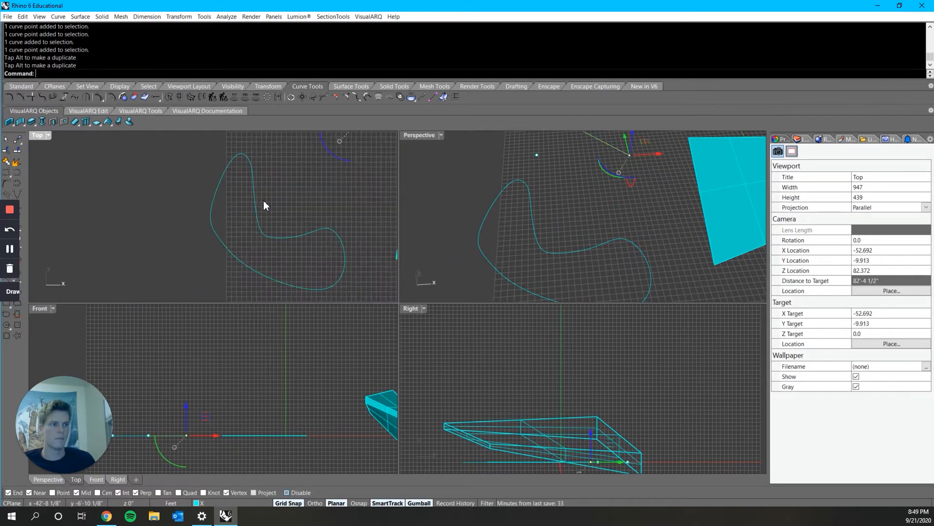
left_click(252, 205)
left_click(206, 212)
scroll(207, 217, "up", 2)
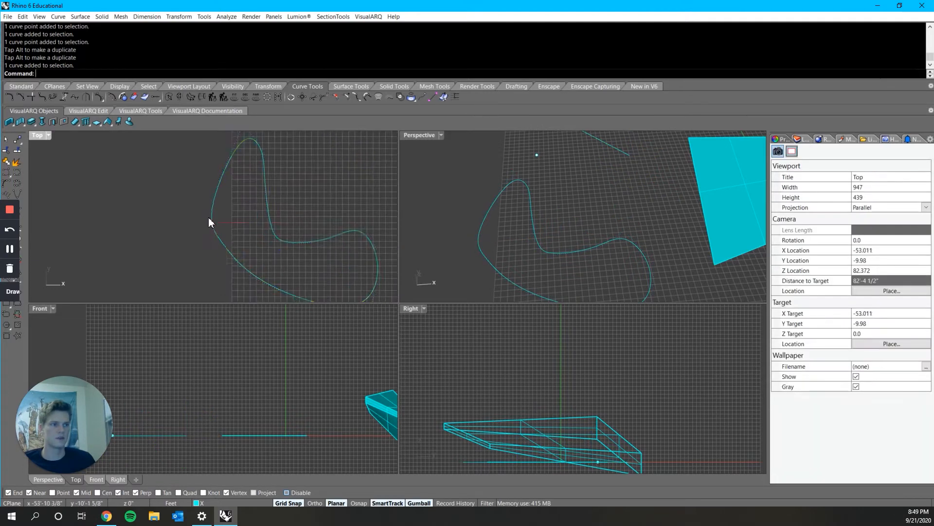
left_click(208, 217)
left_click(204, 215)
left_click_drag(203, 198, 204, 219)
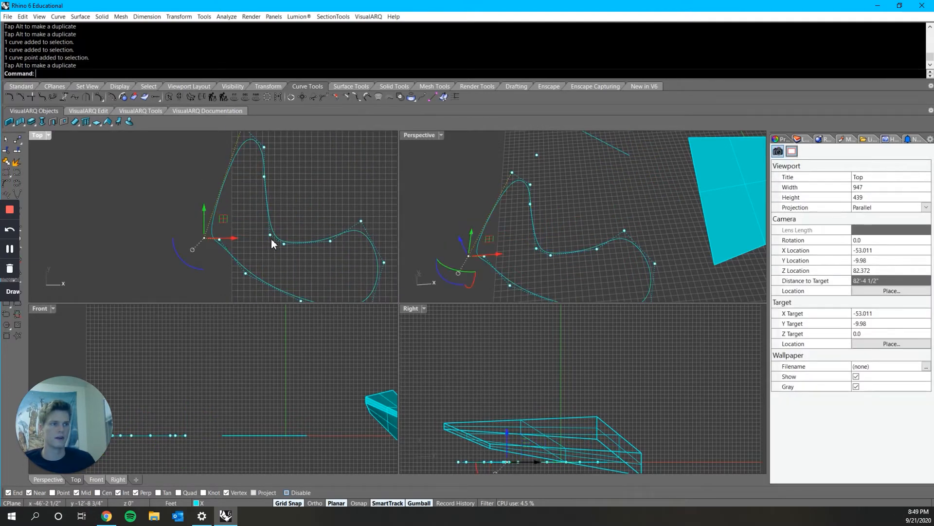
Examine closely how the curve bends toward its leftmost control point and the neighbouring control points.
scroll(234, 240, "up", 9)
scroll(181, 242, "down", 6)
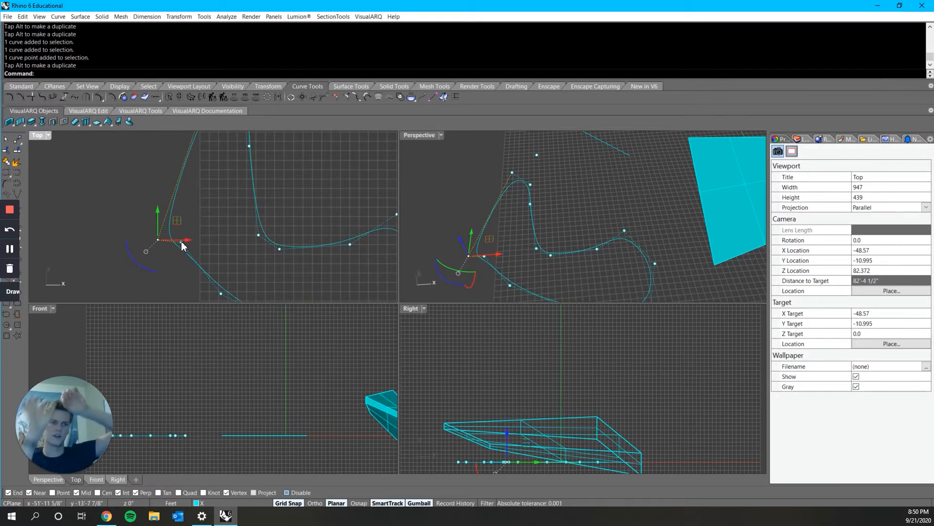
scroll(175, 238, "up", 5)
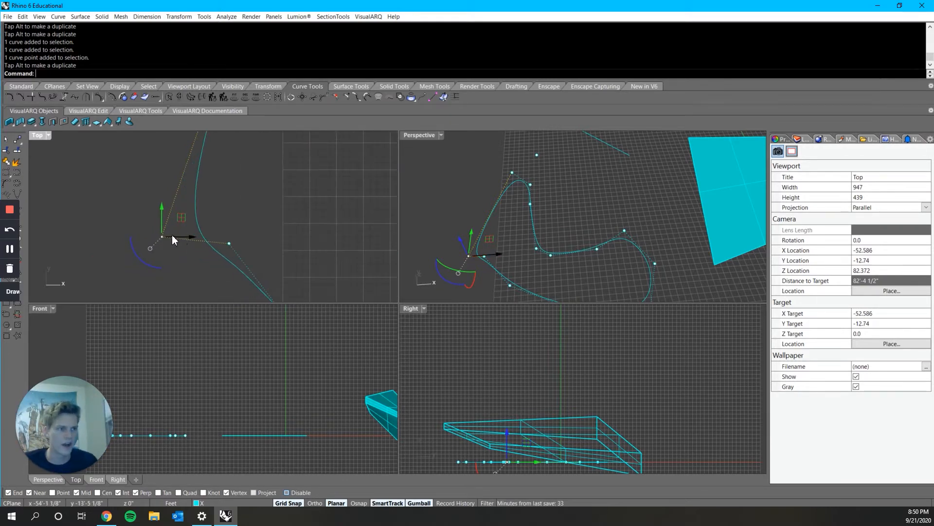
scroll(250, 266, "down", 6)
scroll(247, 271, "down", 11)
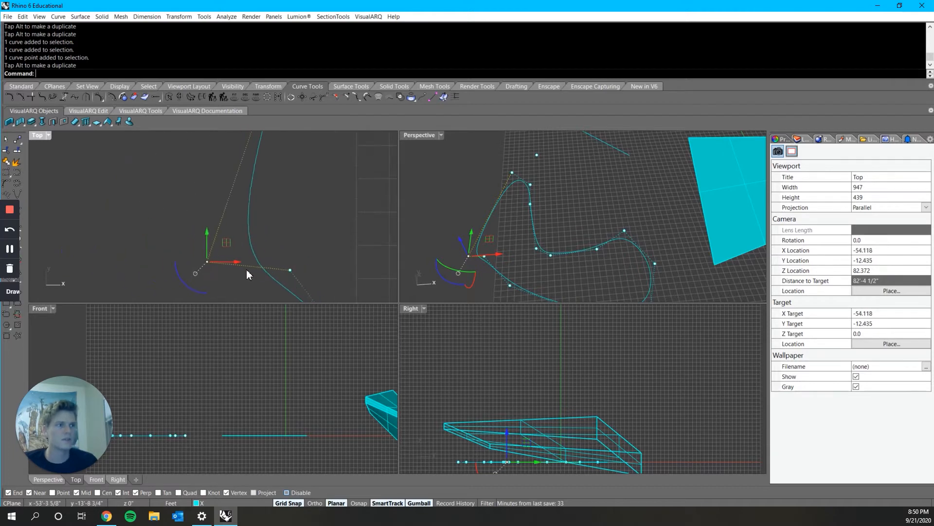
scroll(283, 149, "down", 12)
scroll(286, 167, "up", 6)
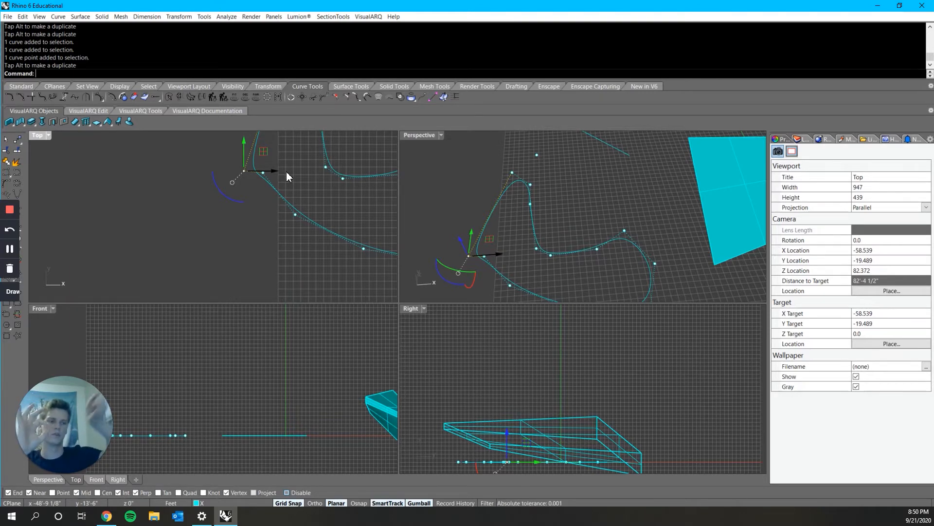
right_click_drag(286, 171, 244, 217)
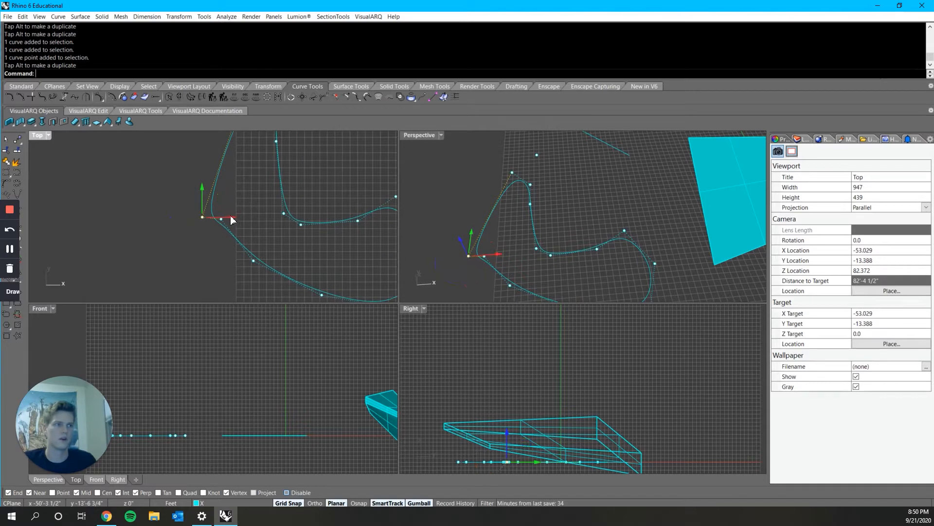
Move the leftmost control point farther outward and up to widen the bend.
left_click_drag(232, 219, 175, 147)
scroll(258, 231, "down", 8)
right_click_drag(258, 231, 234, 237)
scroll(233, 237, "up", 4)
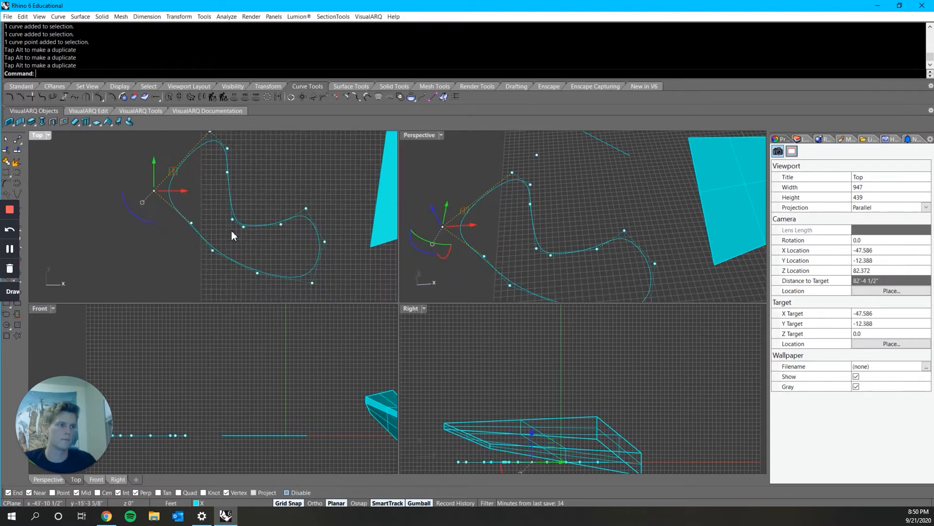
Move the control point at the curve's inner corner up and to the right with the gumball, and clear the selection.
left_click(243, 226)
left_click_drag(244, 196, 245, 165)
left_click_drag(273, 196, 288, 199)
key("Escape")
scroll(280, 197, "up", 5)
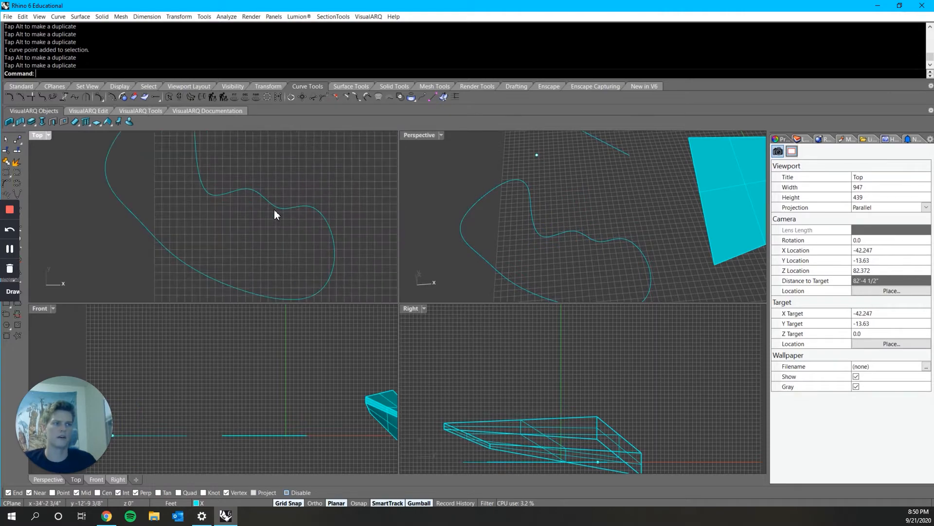
Clear the curve selection and maximize the Perspective viewport.
left_click(286, 207)
left_click(324, 163)
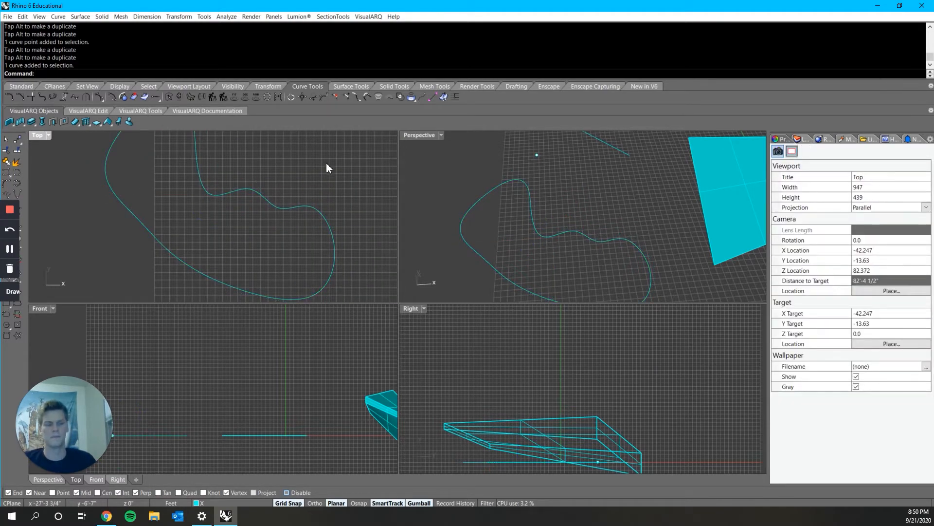
double_click(423, 134)
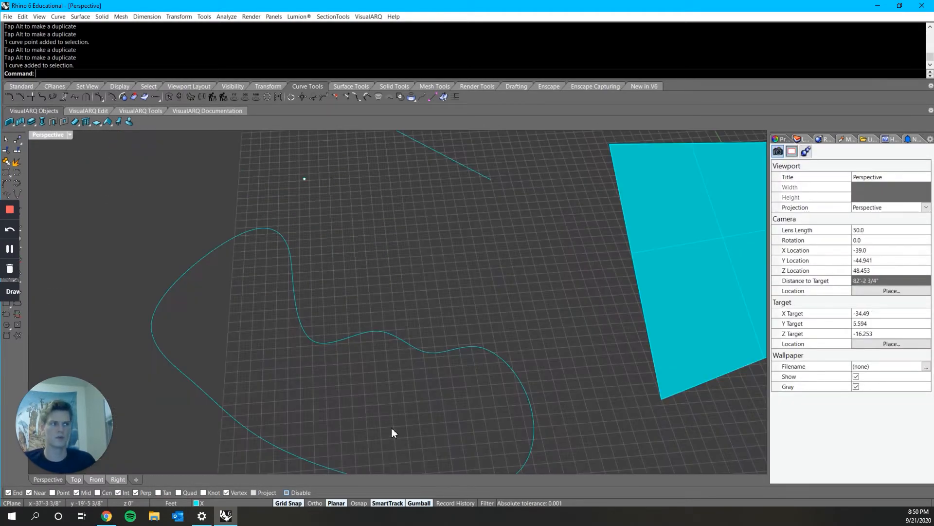
scroll(392, 427, "down", 7)
right_click_drag(392, 427, 381, 367)
scroll(438, 265, "up", 7)
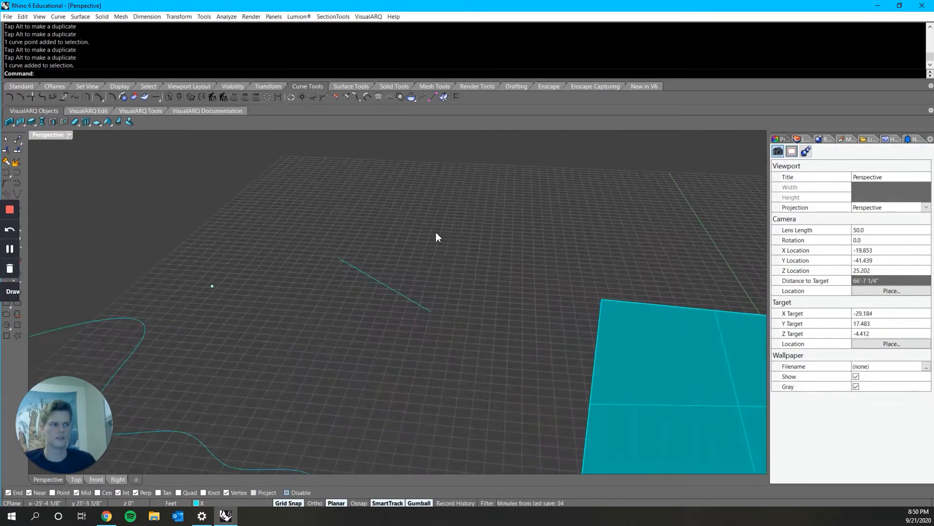
Select the straight line, examine it beside the closed curve, surface and solid, and clear the selection.
left_click(370, 276)
scroll(426, 271, "down", 7)
right_click_drag(427, 273, 370, 246)
scroll(370, 246, "up", 5)
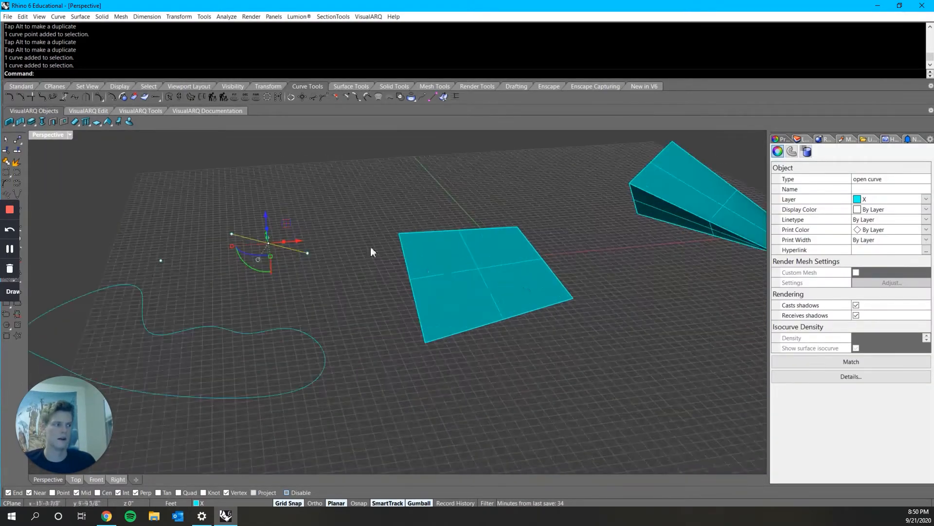
scroll(233, 302, "down", 5)
right_click_drag(233, 302, 215, 344)
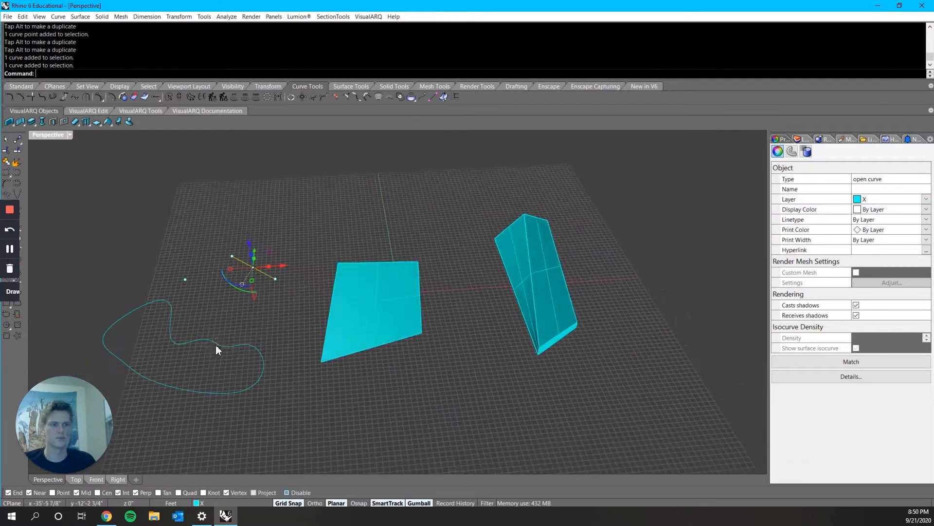
scroll(213, 346, "up", 5)
left_click(182, 328)
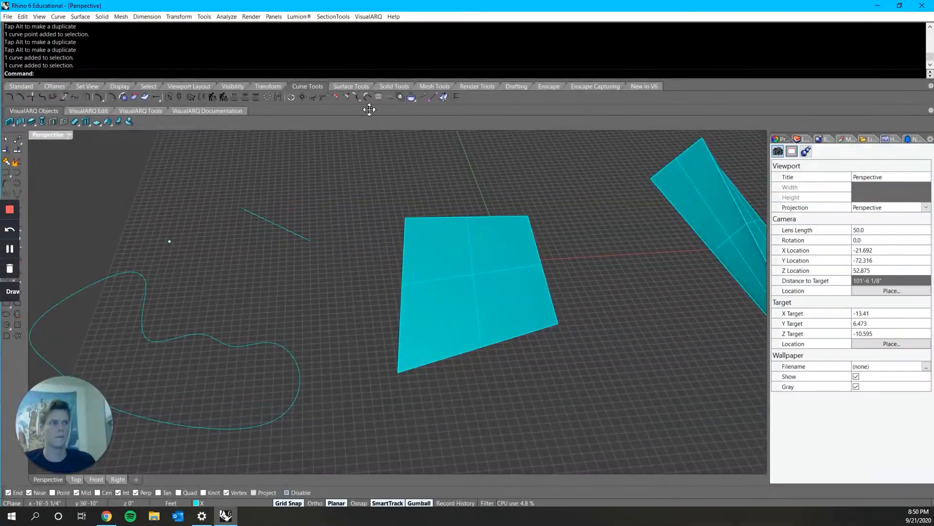
Bring up the surface tools and examine the point, curves, surface and solid from several angles.
left_click(360, 87)
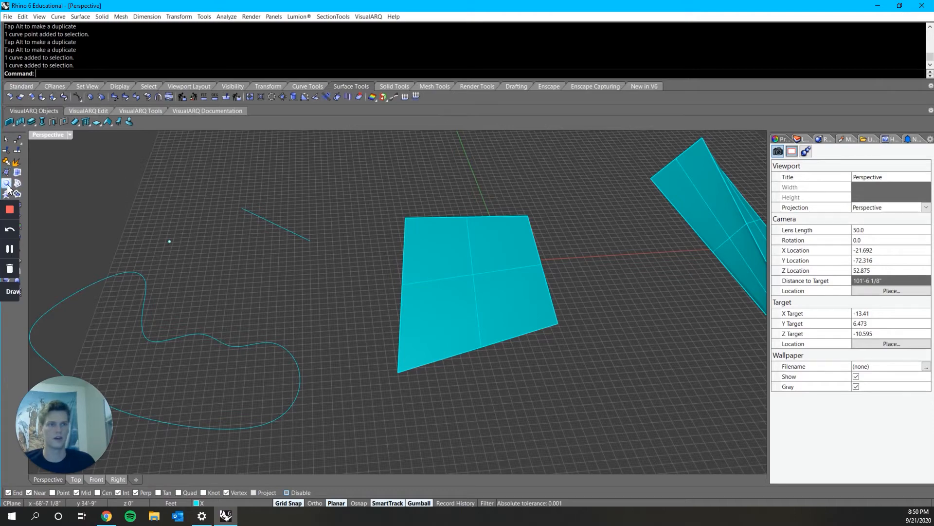
scroll(195, 197, "down", 2)
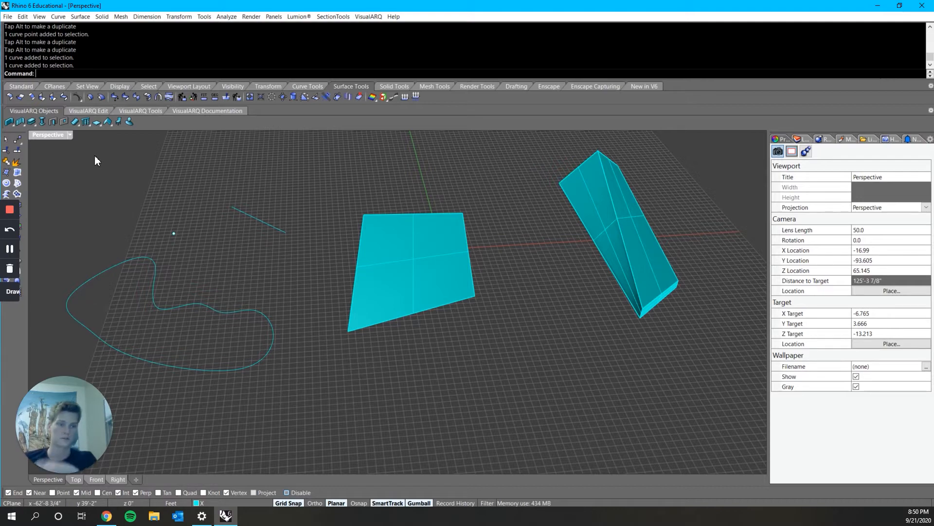
scroll(176, 273, "down", 4)
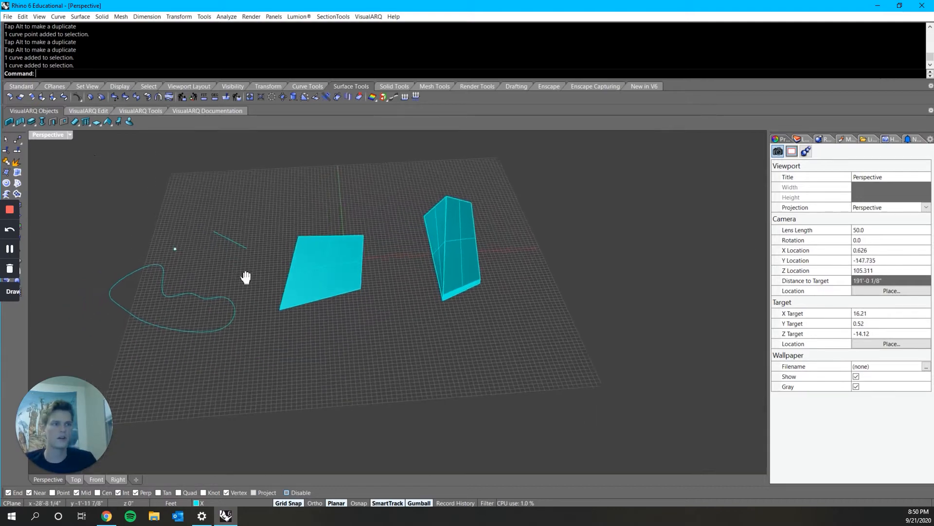
right_click_drag(247, 277, 336, 281, "shift")
scroll(358, 285, "down", 6)
right_click_drag(375, 286, 468, 273)
scroll(382, 262, "up", 4)
scroll(382, 261, "up", 3)
right_click_drag(442, 367, 350, 361)
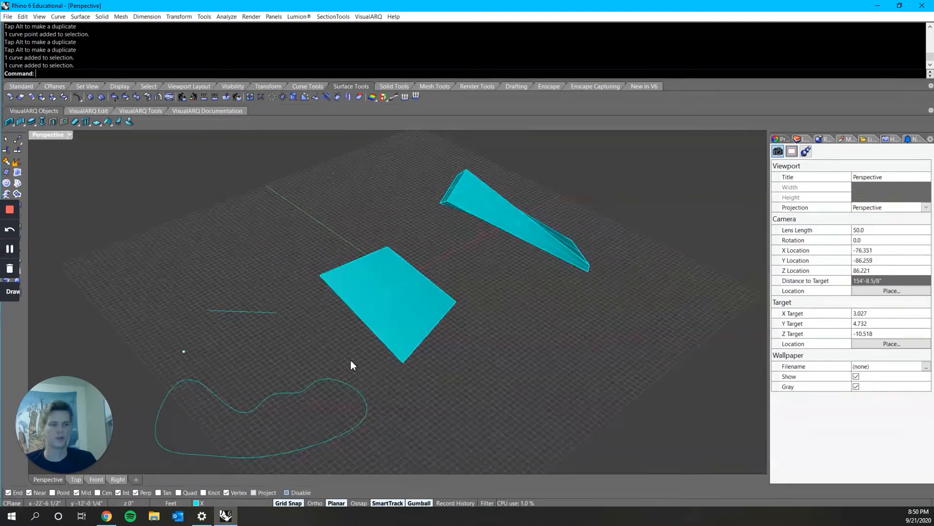
scroll(349, 363, "down", 4)
scroll(374, 358, "up", 6)
right_click_drag(309, 402, 368, 314)
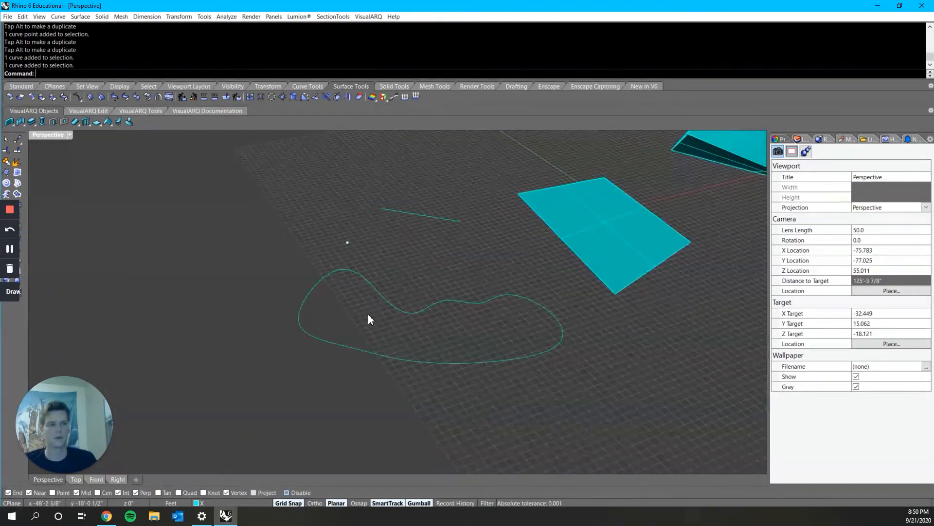
Select the closed curve, examine its control points in perspective, and clear the selection.
scroll(368, 313, "up", 6)
left_click(406, 300)
scroll(562, 234, "down", 2)
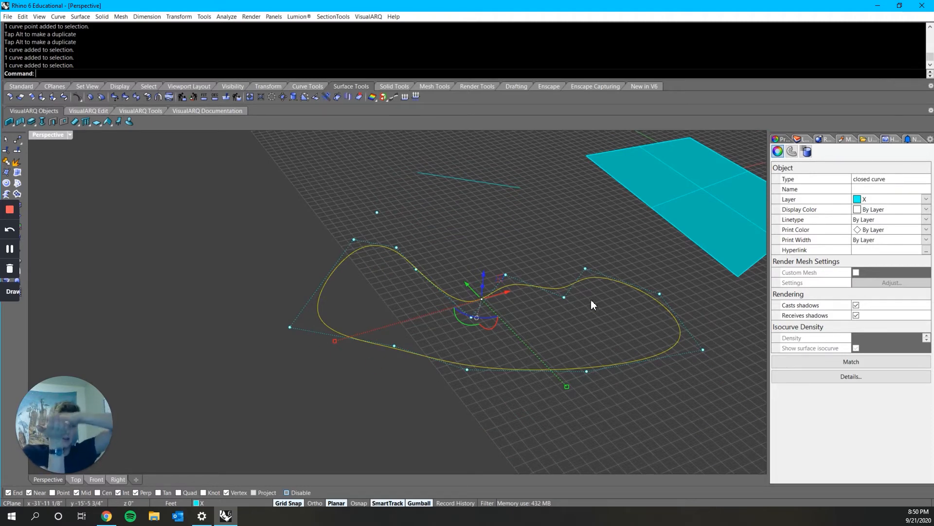
right_click_drag(591, 300, 362, 460)
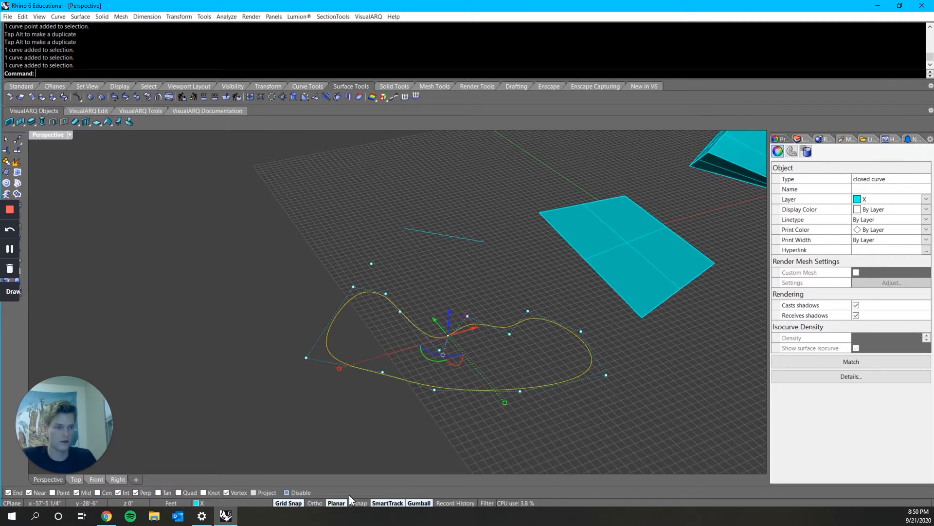
left_click(11, 292)
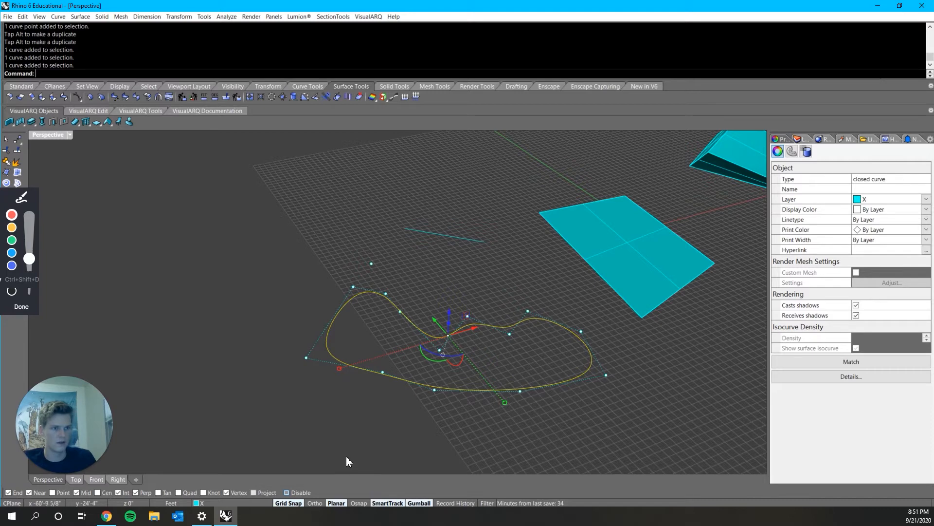
key("Escape")
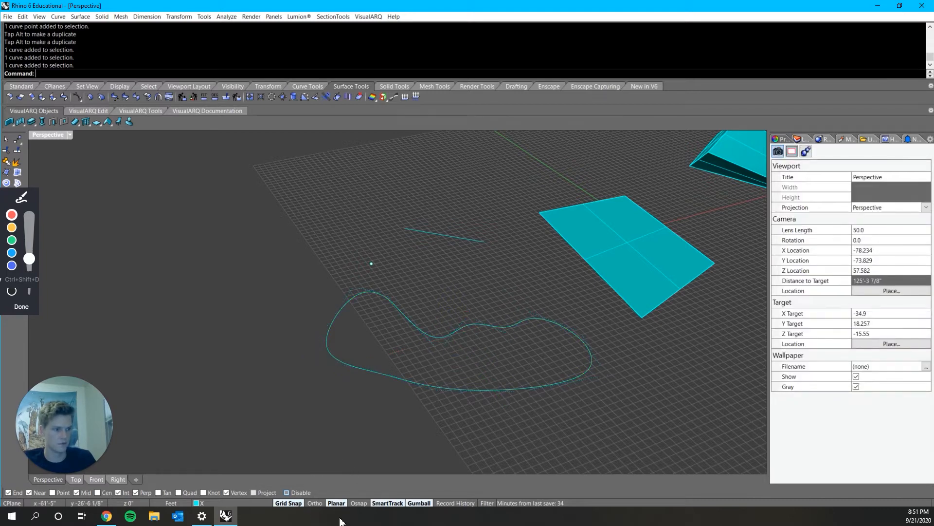
left_click(339, 519)
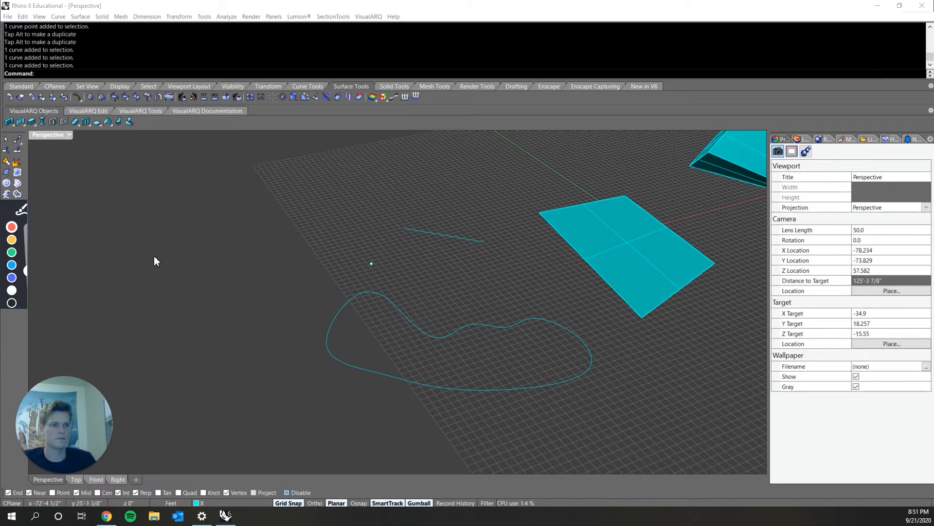
Select the closed curve and create a surface from it with PlanarSrf.
scroll(453, 432, "down", 5)
scroll(443, 424, "up", 5)
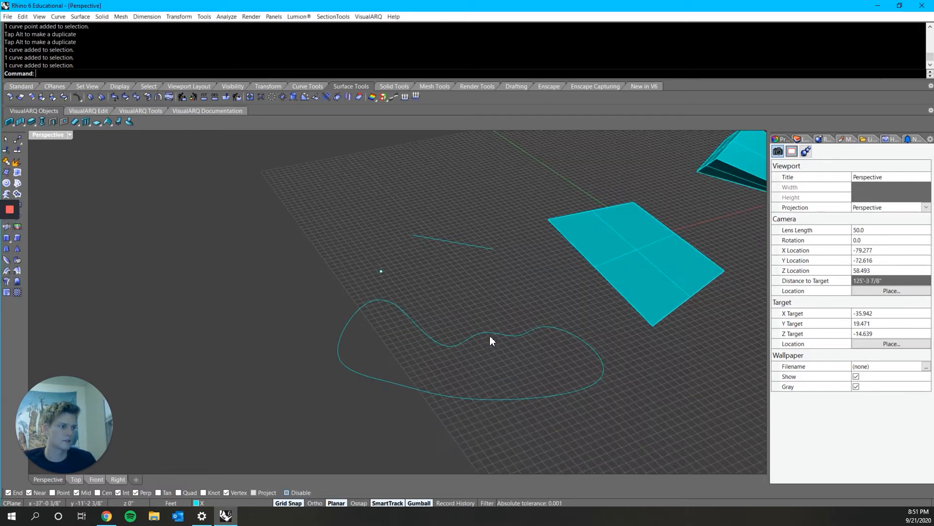
left_click(492, 337)
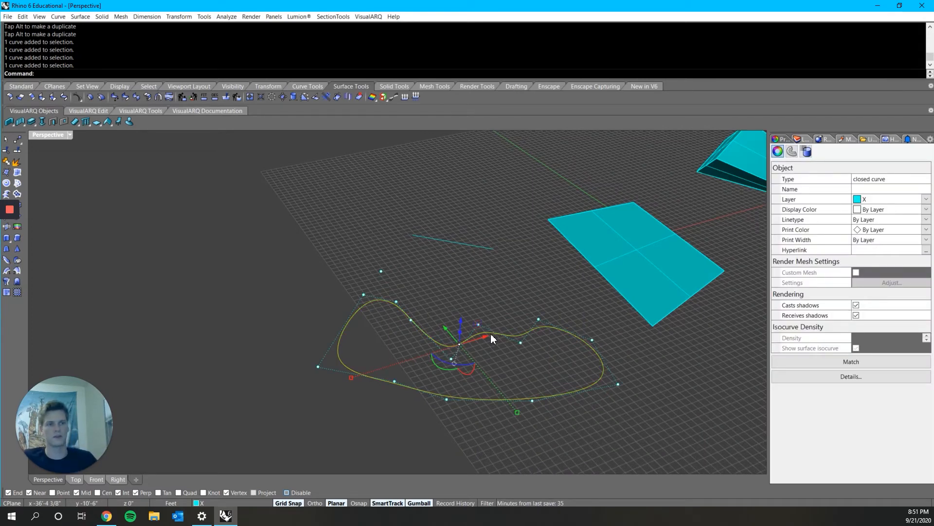
type("Planar")
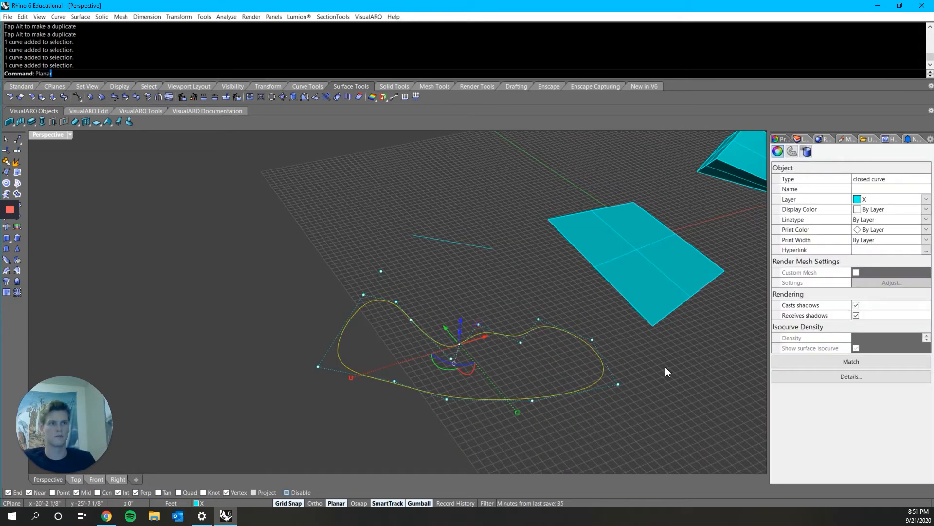
type("Srf")
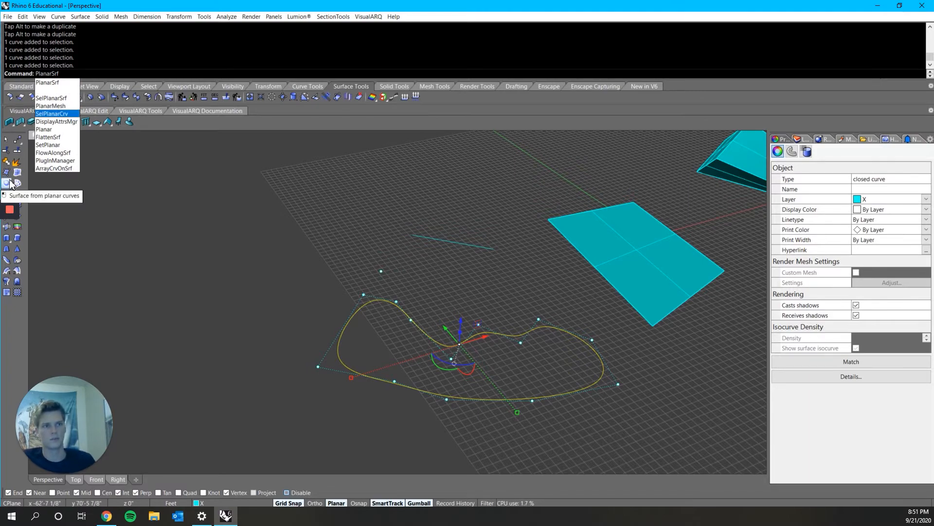
key("Return")
Select the new planar surface inside the closed curve and examine it up close.
scroll(571, 387, "up", 5)
left_click(571, 384)
scroll(525, 361, "down", 6)
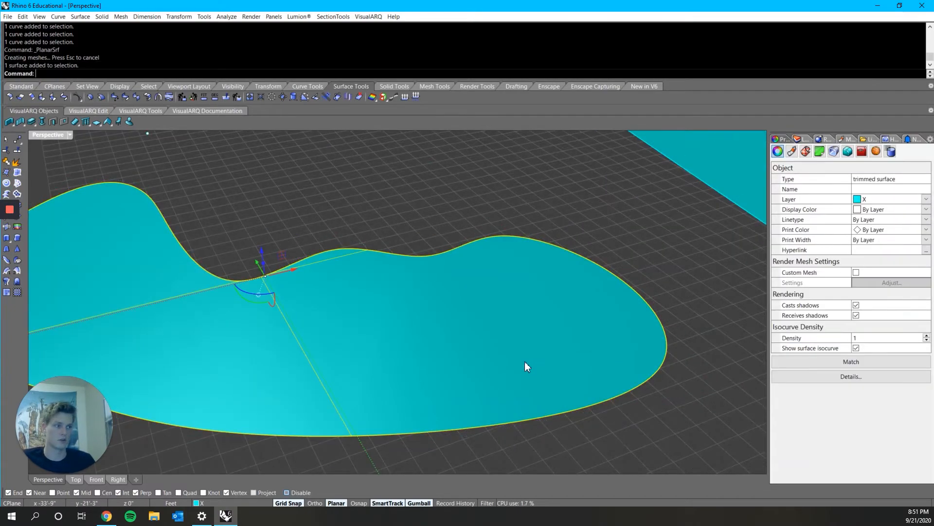
scroll(444, 361, "up", 4)
scroll(524, 315, "down", 4)
scroll(525, 318, "up", 3)
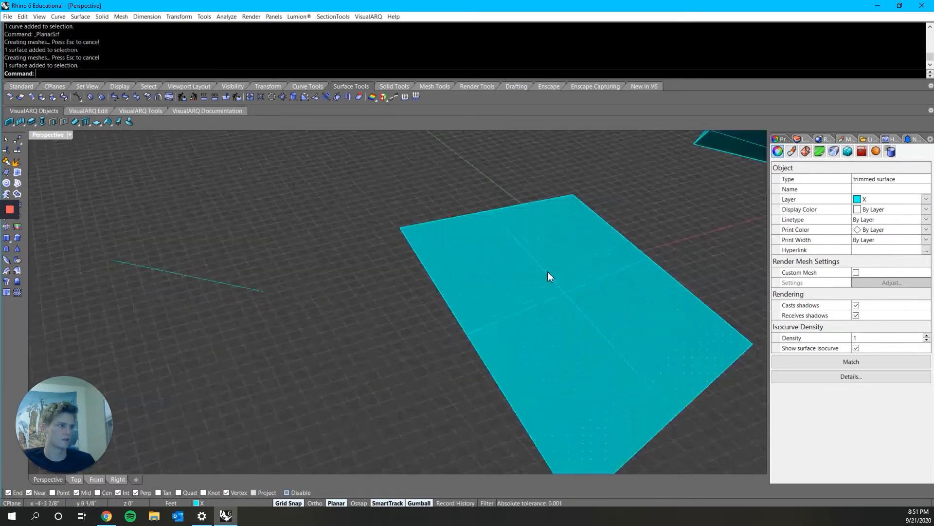
Select the flat four-sided surface as a whole, clear it, and select its four edges one after another.
left_click(407, 349)
left_click(491, 302)
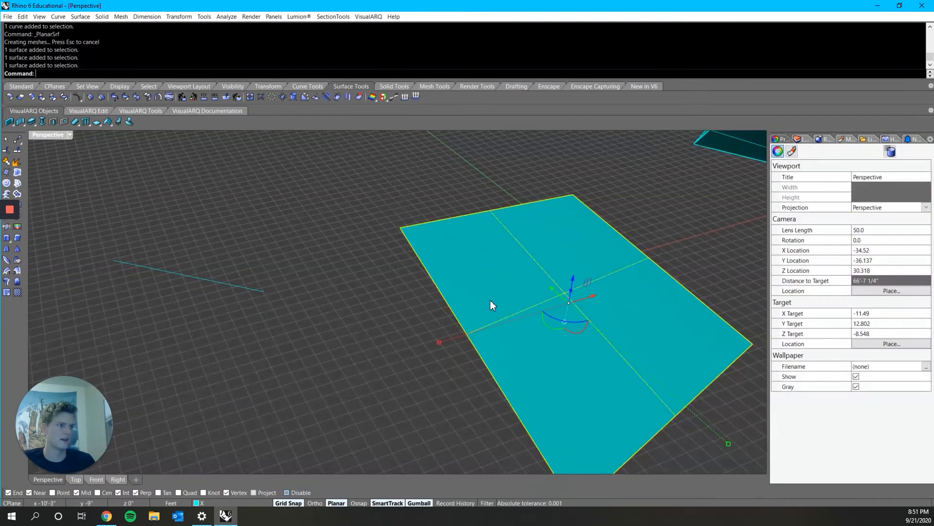
left_click(415, 361)
left_click(466, 336, "ctrl+shift")
left_click(537, 206, "ctrl+shift")
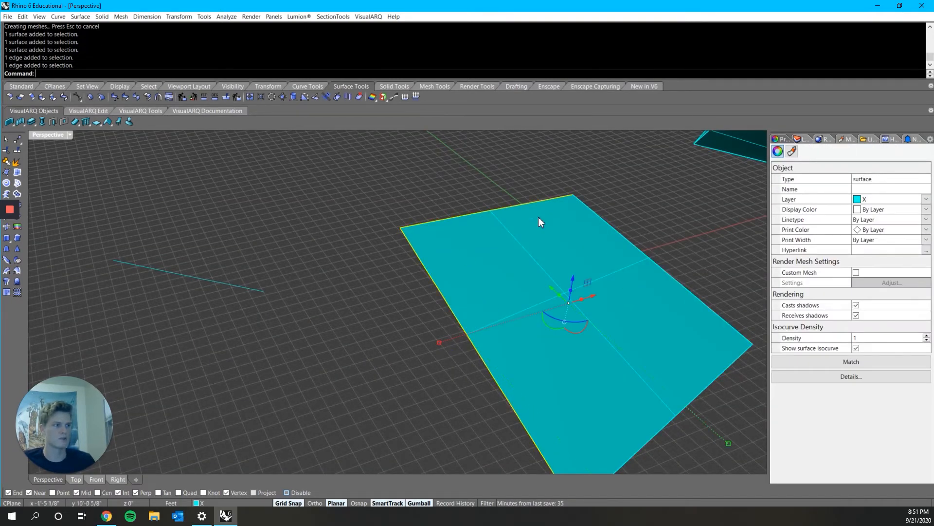
left_click(609, 225, "ctrl+shift")
left_click(717, 381, "ctrl+shift")
scroll(716, 381, "down", 5)
scroll(709, 390, "up", 3)
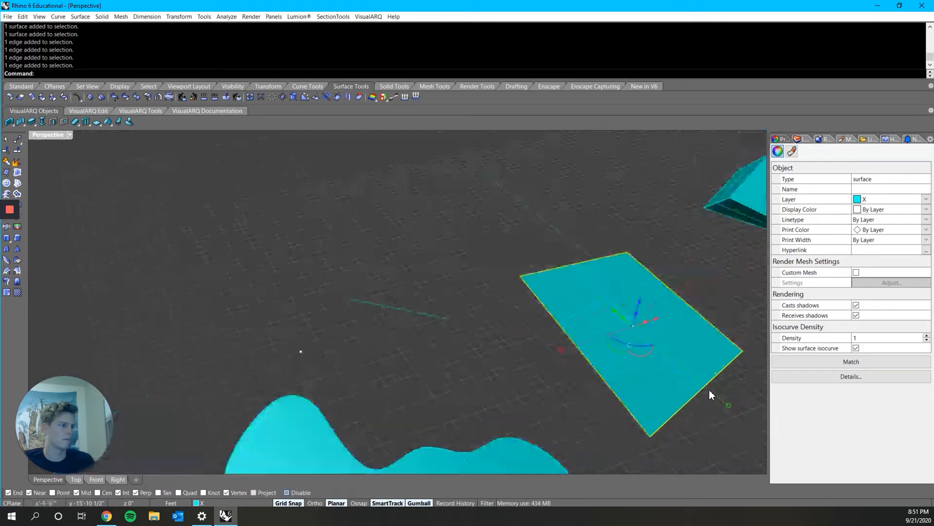
Move the closed boundary curve up off the planar surface with the gumball, and clear the selection.
right_click_drag(708, 389, 644, 367, "shift")
scroll(644, 367, "down", 3)
scroll(507, 416, "up", 5)
left_click(507, 415)
left_click(492, 346)
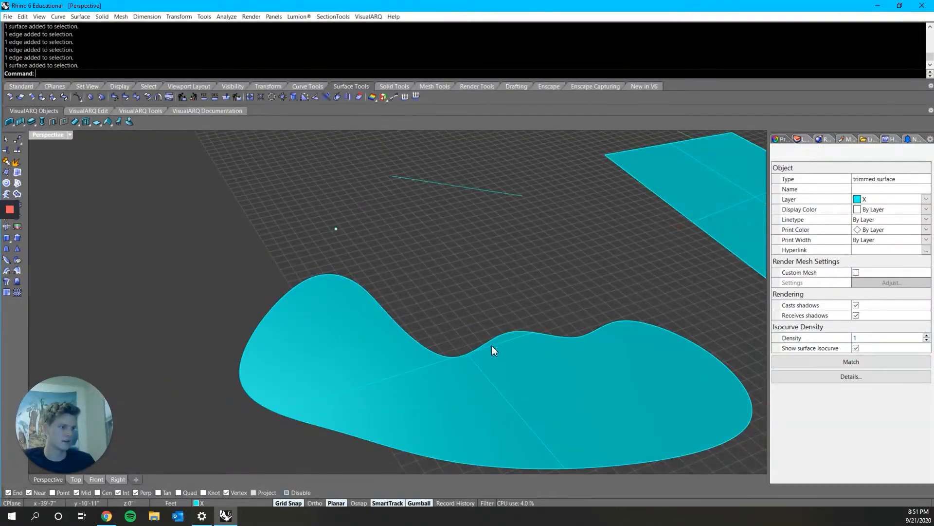
left_click(515, 363)
scroll(487, 350, "down", 3)
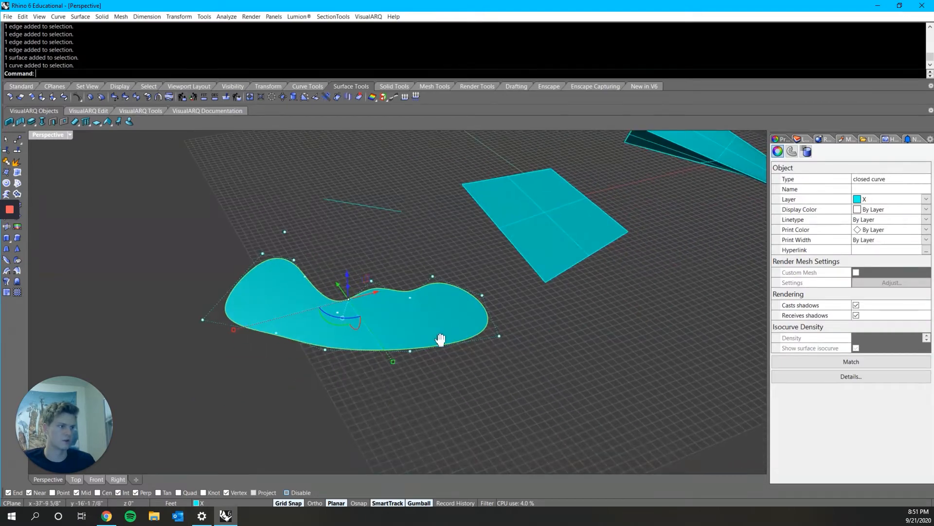
left_click_drag(348, 282, 358, 195)
left_click(523, 370)
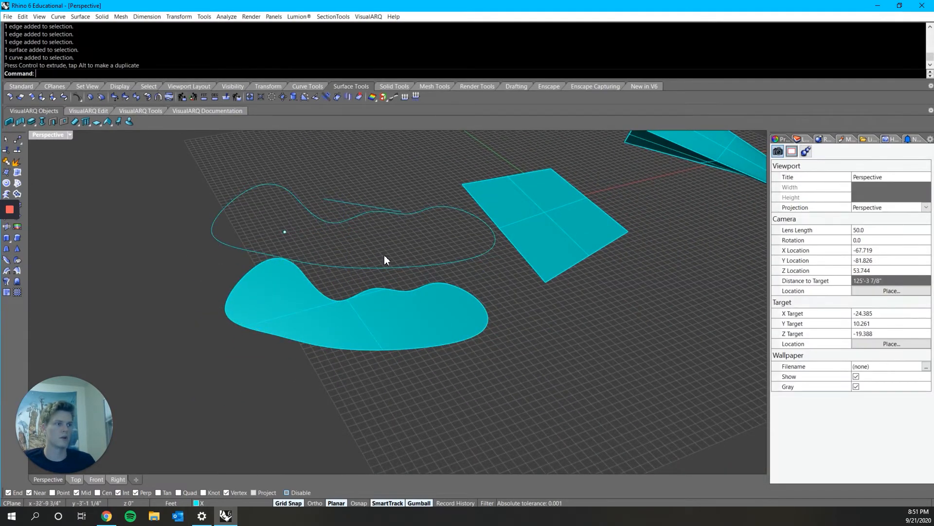
Undo the closed curve's gumball move and clear the selection.
mouse_move(487, 259)
right_mouse_down()
mouse_move(493, 209)
mouse_move(497, 248)
right_mouse_up()
left_click(403, 281)
key("ctrl+z")
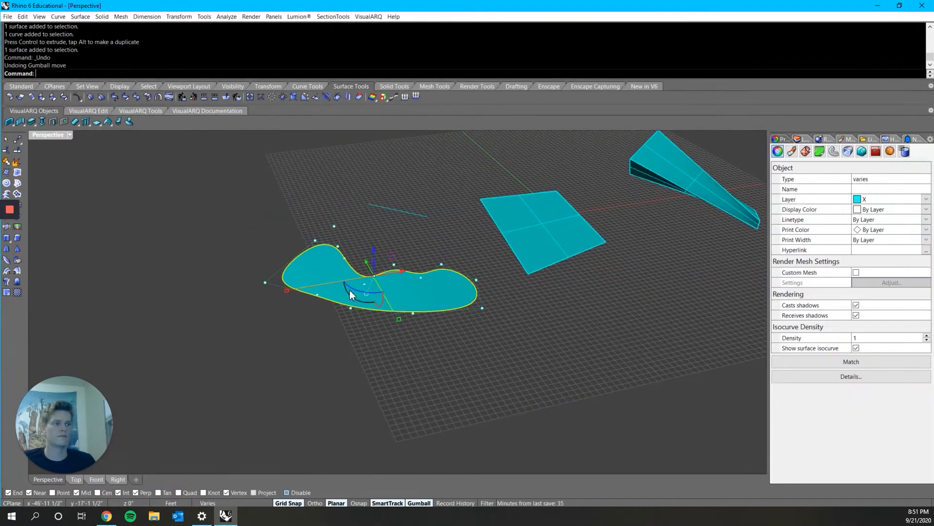
left_click(432, 225)
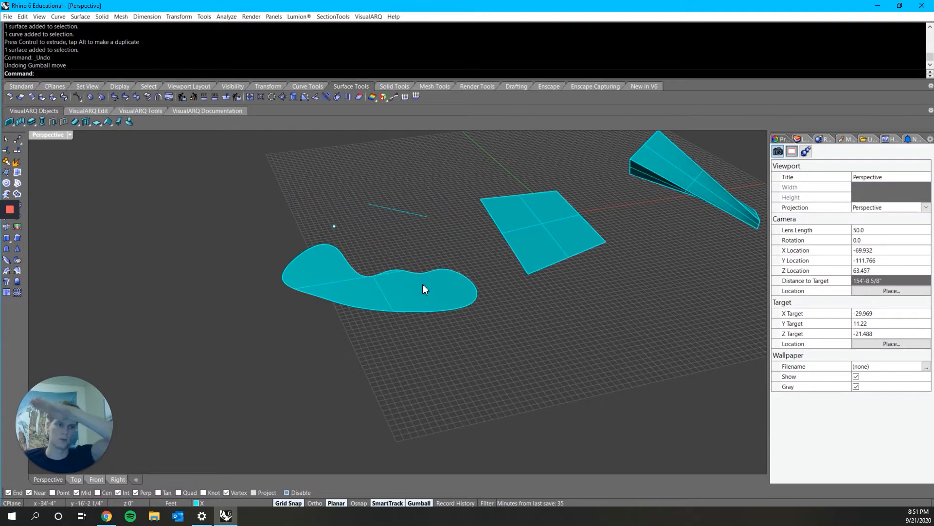
scroll(426, 286, "down", 2)
scroll(415, 346, "up", 4)
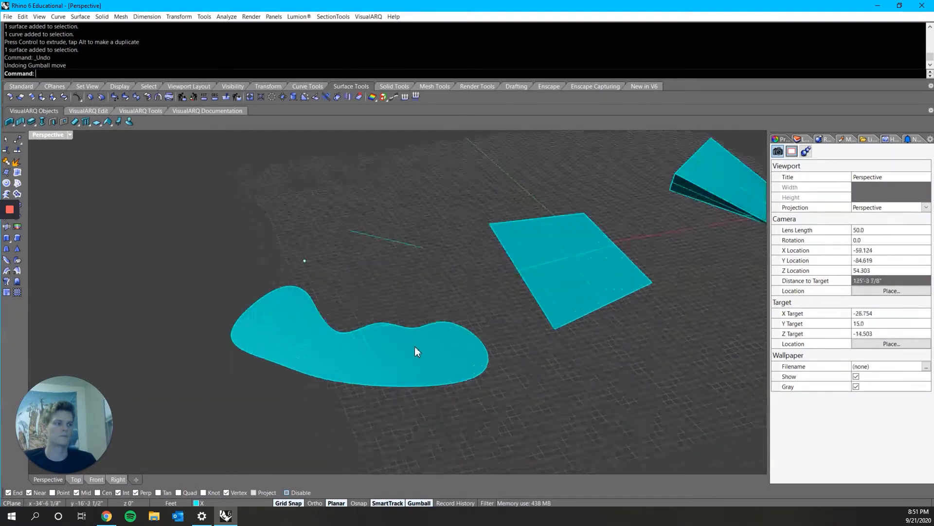
left_click(435, 329)
left_click(457, 304)
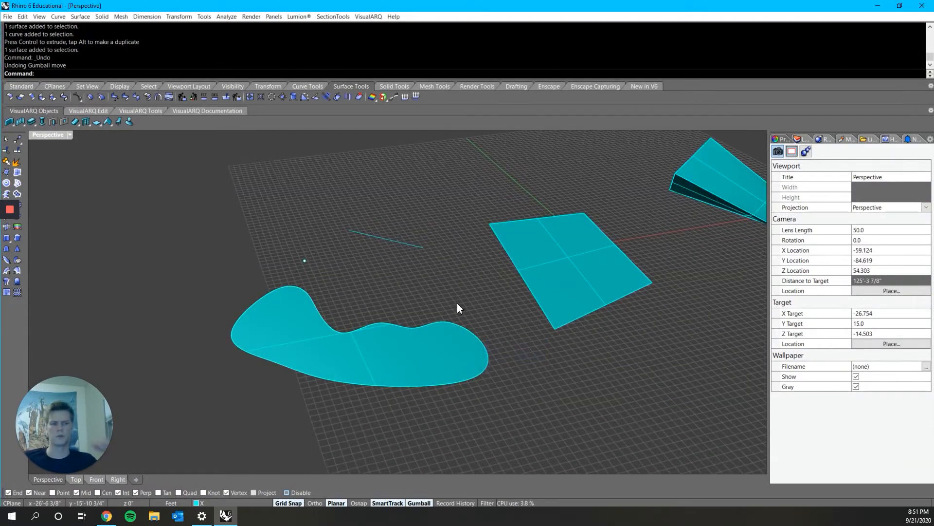
Draw a rectangle from two opposite corners on the ground grid, in the open area beyond the line and beside the four-sided surface.
scroll(438, 287, "down", 7)
right_click_drag(398, 257, 437, 256)
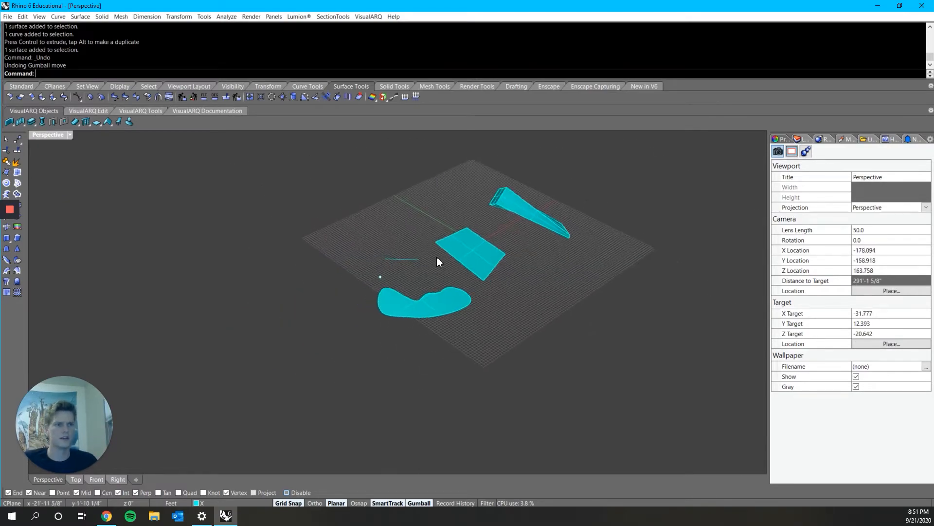
scroll(447, 204, "up", 5)
type("Rectangle")
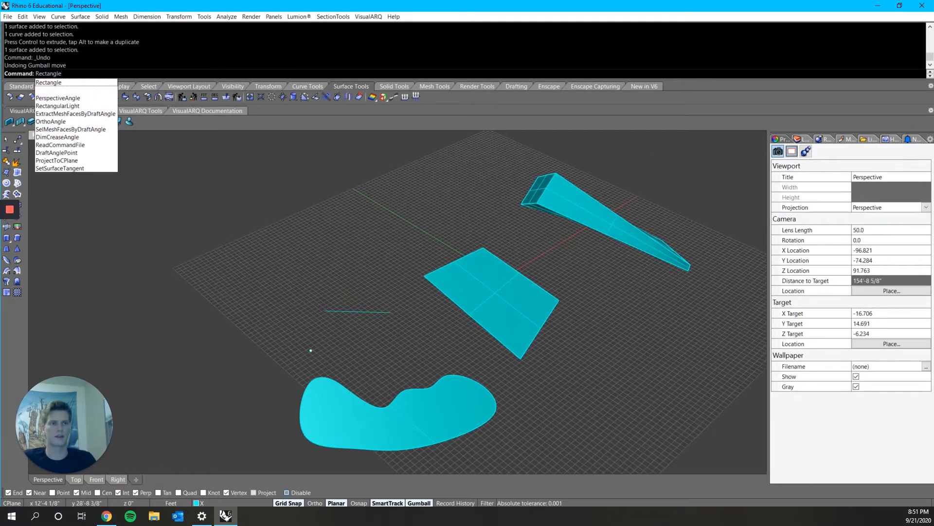
key("Return")
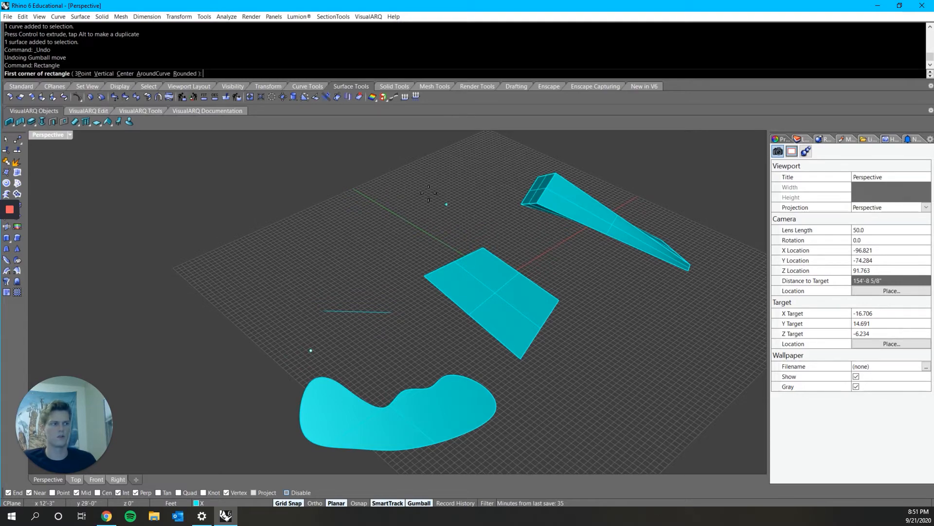
scroll(343, 219, "up", 3)
left_click(346, 203)
left_click(360, 329)
scroll(373, 239, "up", 3)
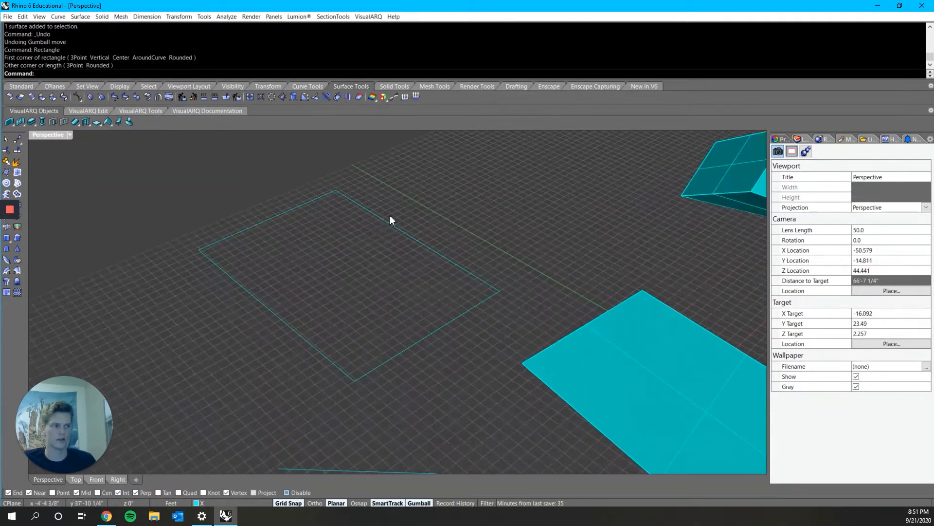
Create a planar surface from the rectangle with PlanarSrf and select the surface.
left_click(390, 220)
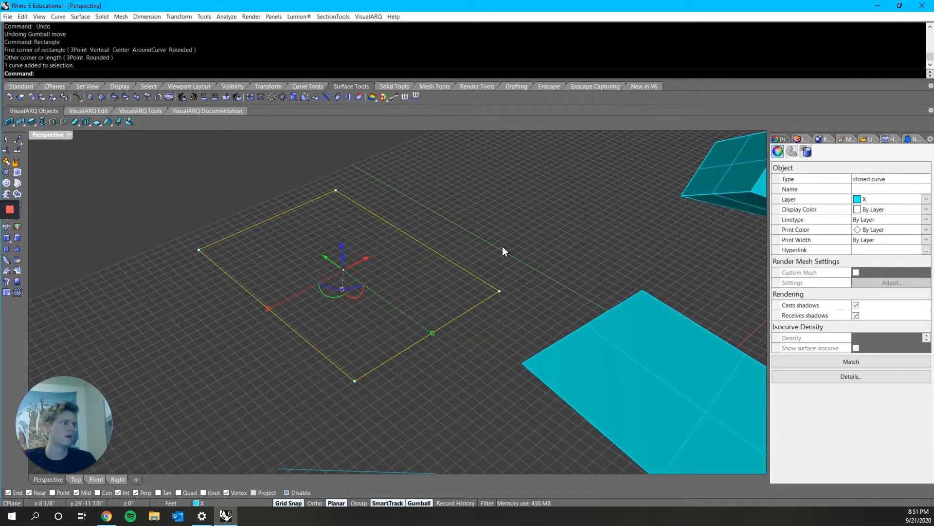
left_click(422, 223)
left_click(403, 231)
type("Pla")
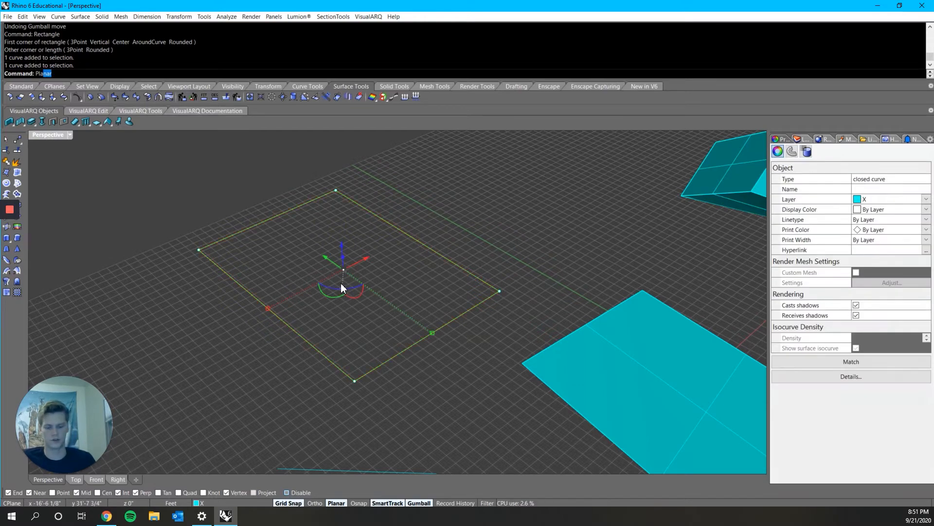
type("narSrf")
key("Return")
left_click(354, 312)
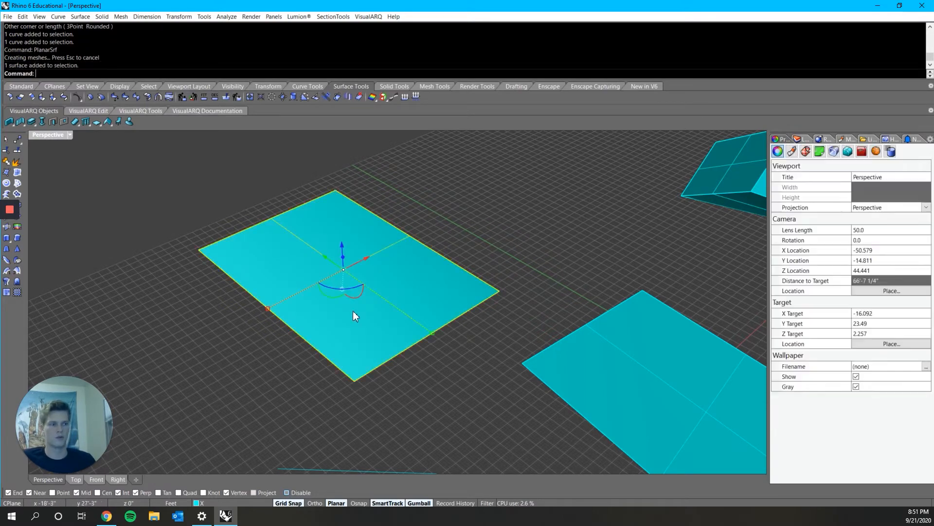
scroll(352, 263, "down", 2)
Select the rectangle's boundary curve instead of the overlapping surface, and undo the PlanarSrf operation.
left_click(385, 235)
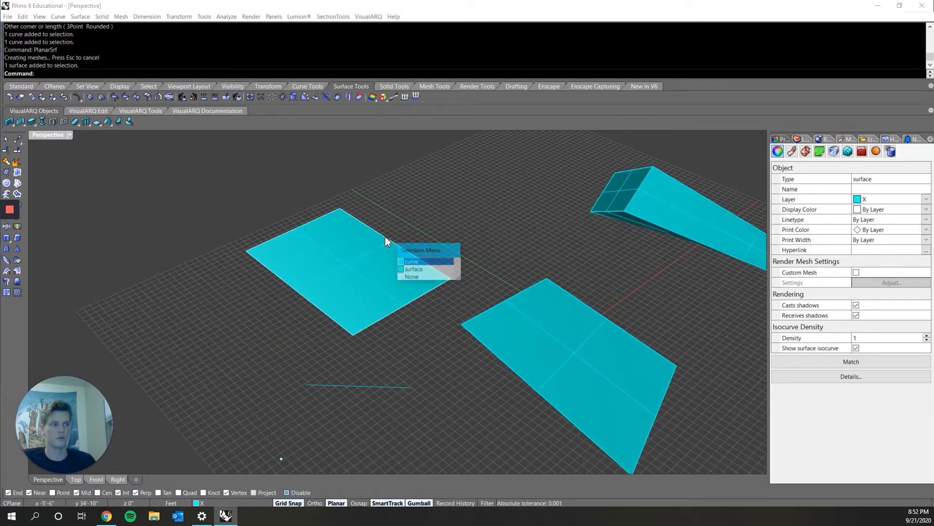
left_click(416, 259)
key("ctrl+z")
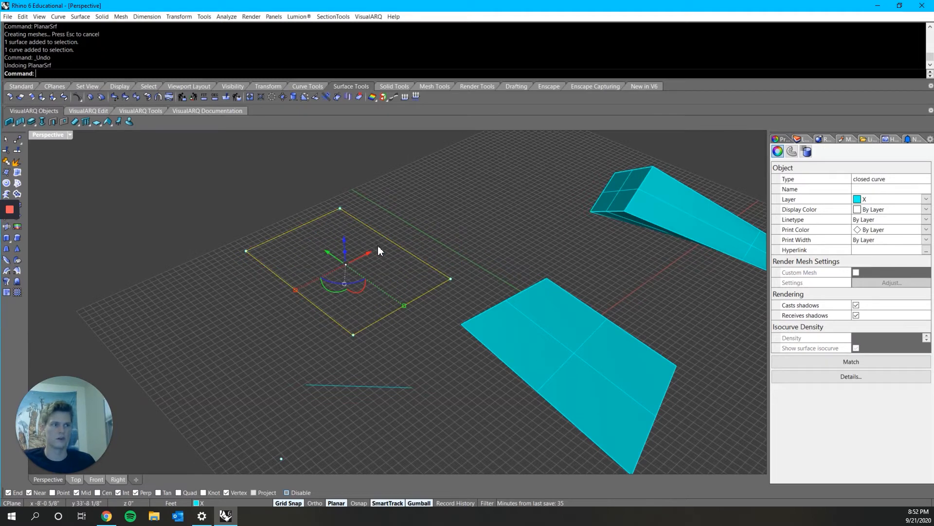
Repeat PlanarSrf on the selected rectangle, select the surface it makes and clear the selection.
key("Return")
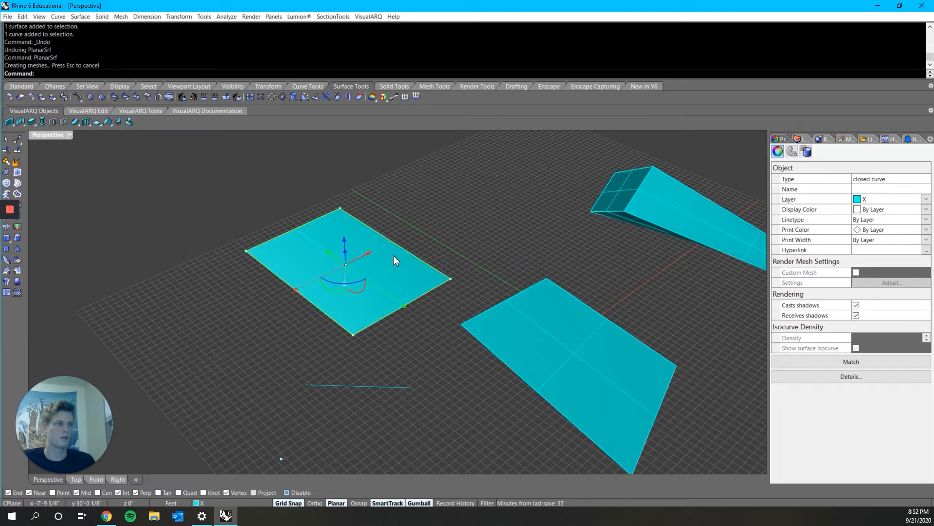
scroll(393, 255, "up", 2)
left_click(395, 253)
left_click(419, 230)
scroll(288, 300, "down", 4)
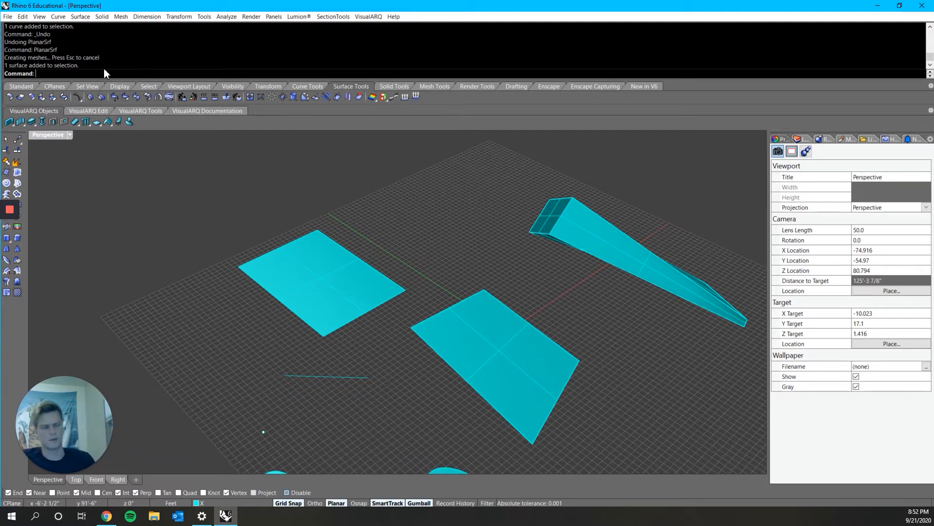
Select the rectangular planar surface and clear it again, checking how it picks as one object.
left_click(366, 271)
left_click(366, 267)
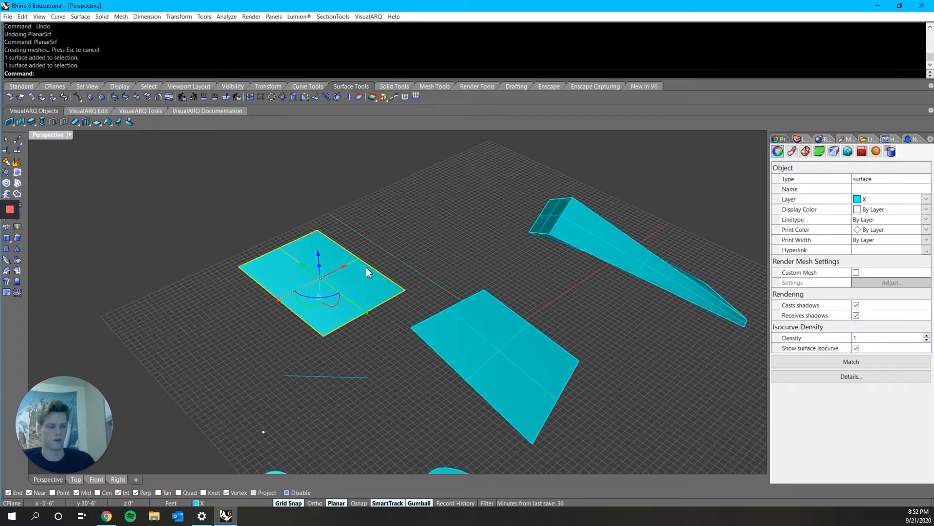
key("Escape")
left_click(366, 267)
key("Escape")
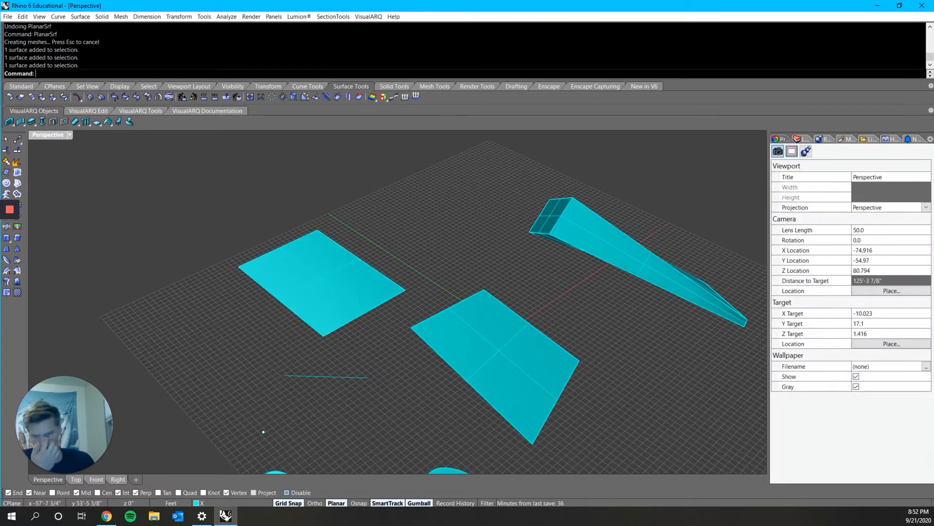
Undo the rectangle's planar surface, leaving only its boundary curve.
scroll(402, 283, "up", 3)
left_click(346, 298)
key("ctrl+z")
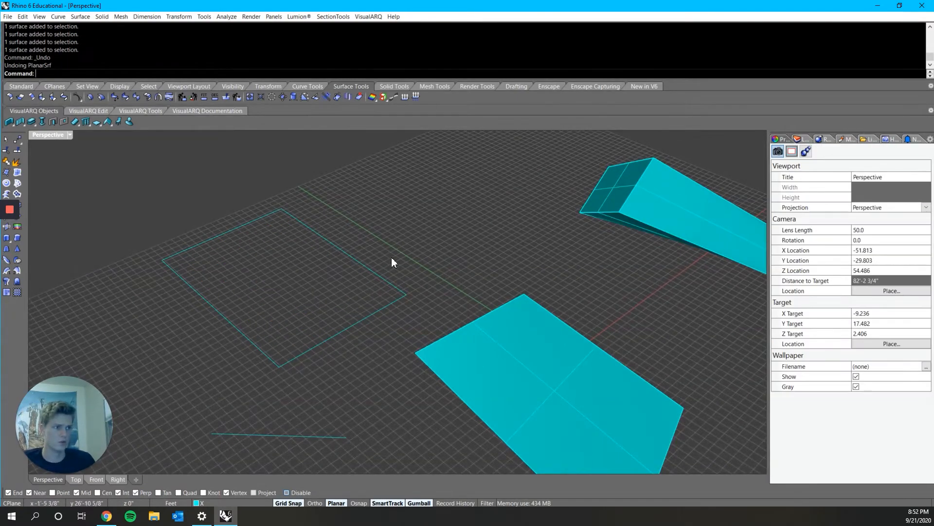
Extrude the rectangle curve about 11.5 feet upward with ExtrudeCrv, with BothSides set to No and Solid left at No.
left_click(378, 276)
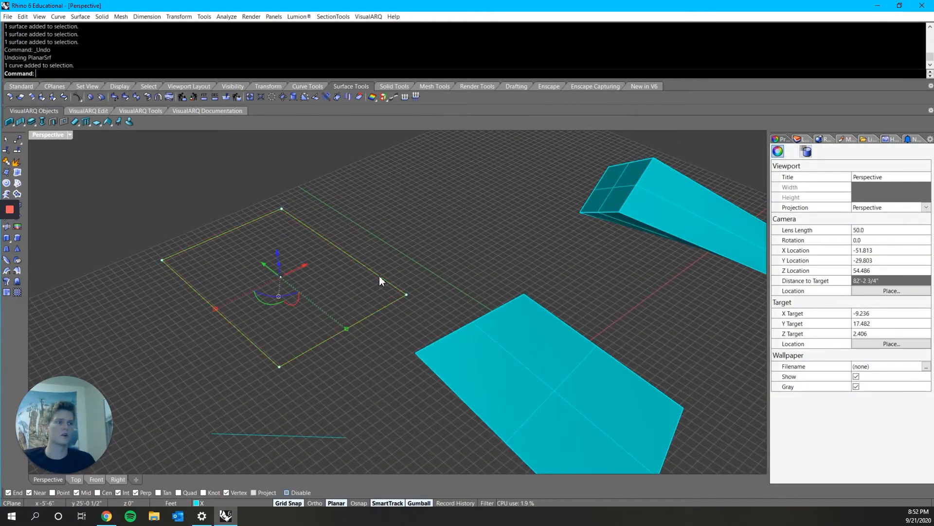
type("ExtrudeCrv")
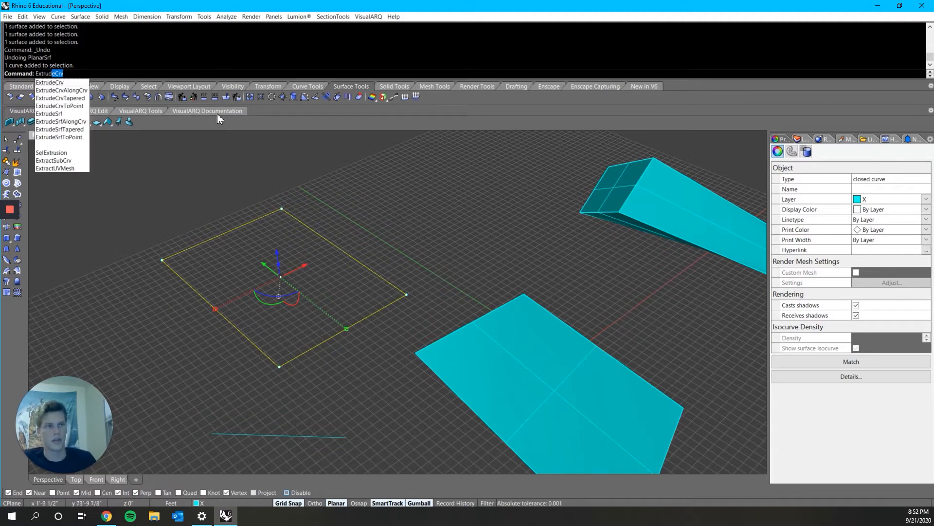
left_click(47, 84)
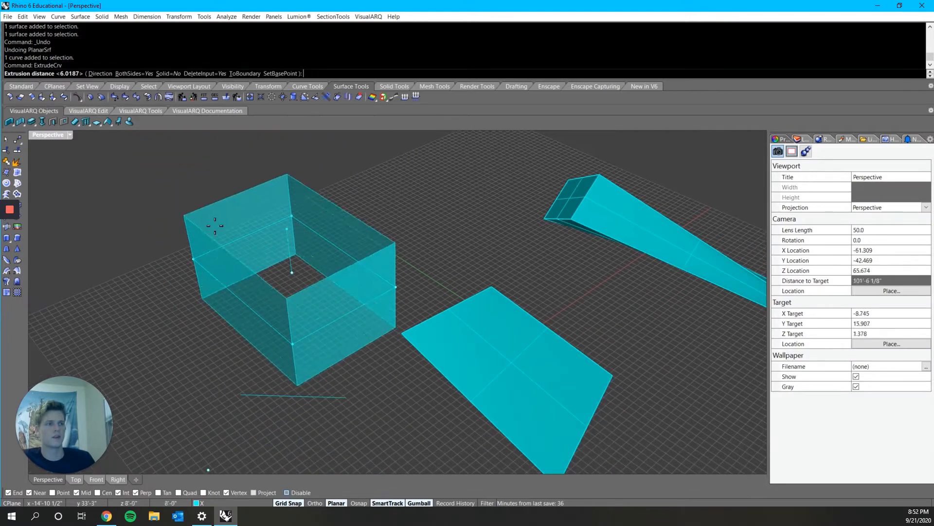
left_click(133, 74)
scroll(292, 255, "down", 2)
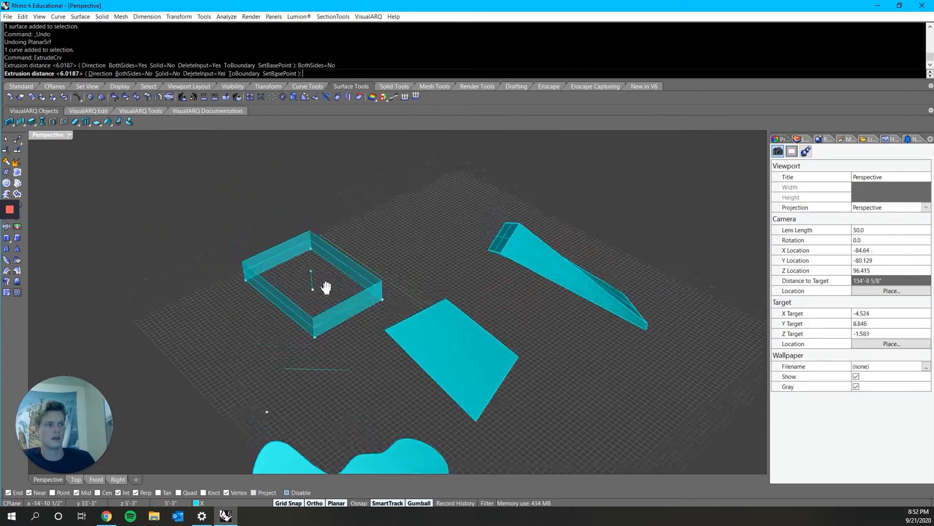
scroll(323, 281, "up", 4)
scroll(323, 281, "up", 2)
left_click(326, 219)
mouse_move(511, 295)
right_mouse_down()
mouse_move(325, 247)
mouse_move(37, 285)
right_mouse_up()
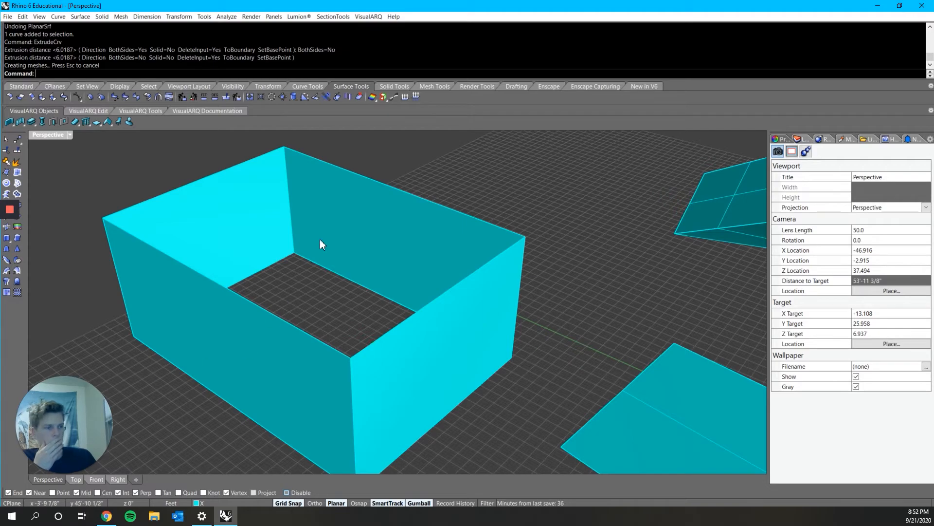
Select and examine the open four-walled extrusion from several sides, and undo the curve extrusion.
left_click(420, 234)
right_click_drag(422, 233, 98, 317)
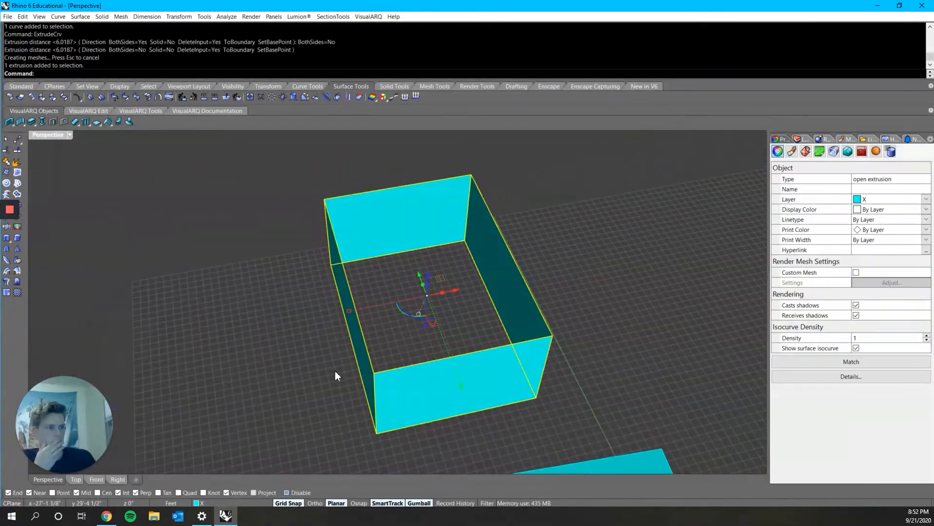
right_click_drag(334, 370, 424, 332)
left_click(563, 261)
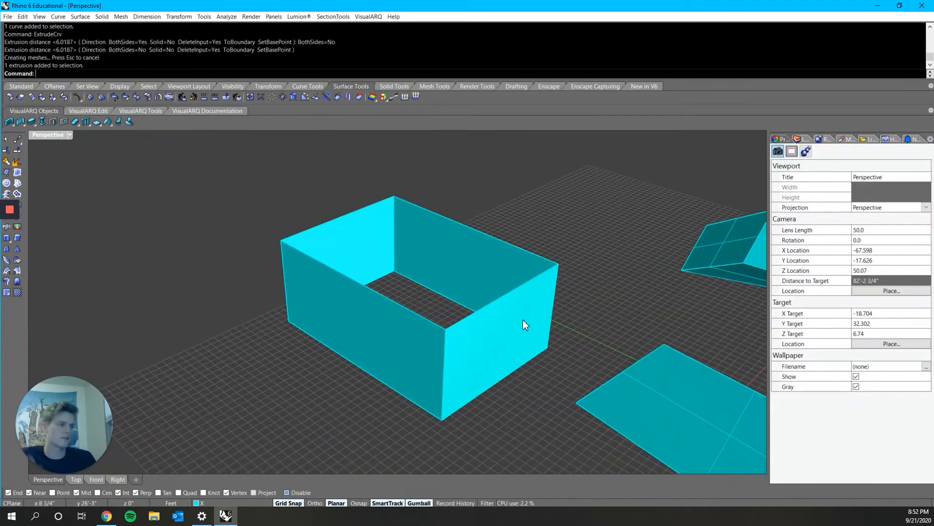
left_click(515, 324)
key("ctrl+z")
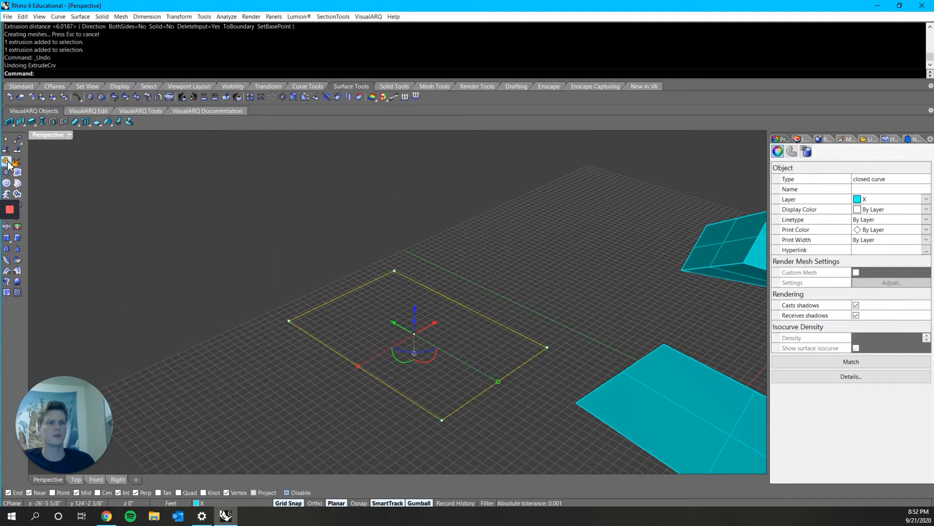
Extrude the rectangle curve upward again with ExtrudeCrv as open walls without caps.
left_click(396, 87)
right_click_drag(525, 279, 342, 285)
type("ExtrudeCrv")
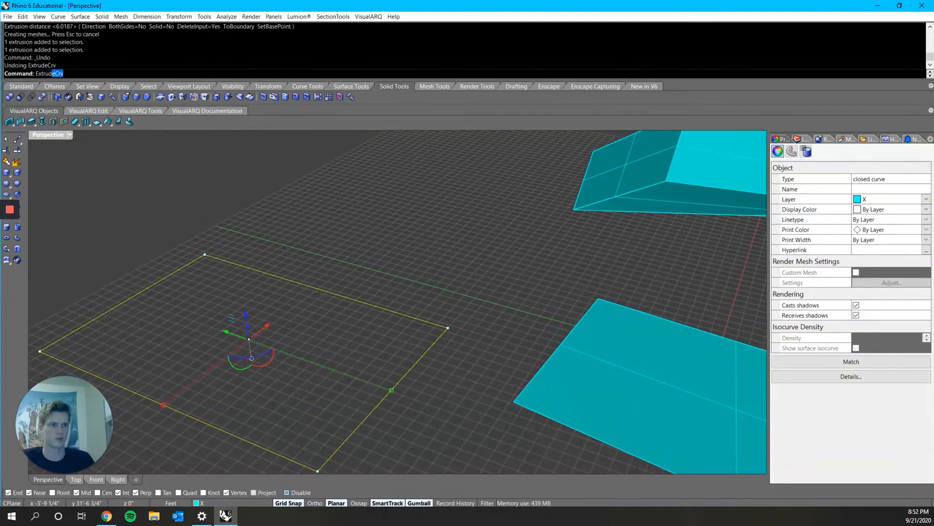
key("Return")
left_click(340, 248)
Extrude the flat four-sided surface upward with ExtrudeSrf into a closed solid, with Solid kept at Yes.
scroll(395, 276, "down", 5)
right_click_drag(396, 282, 309, 284, "shift")
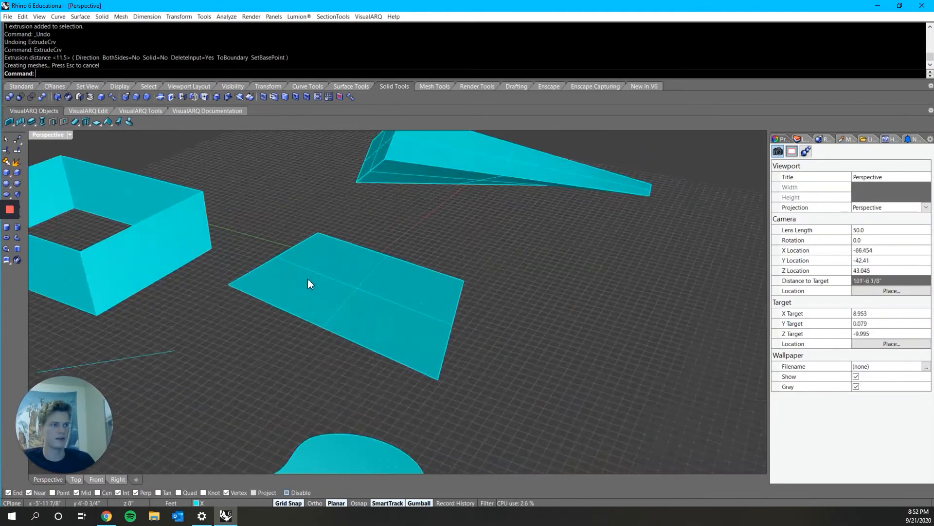
left_click(309, 283)
type("Extyru")
key("BackSpace")
key("BackSpace")
key("BackSpace")
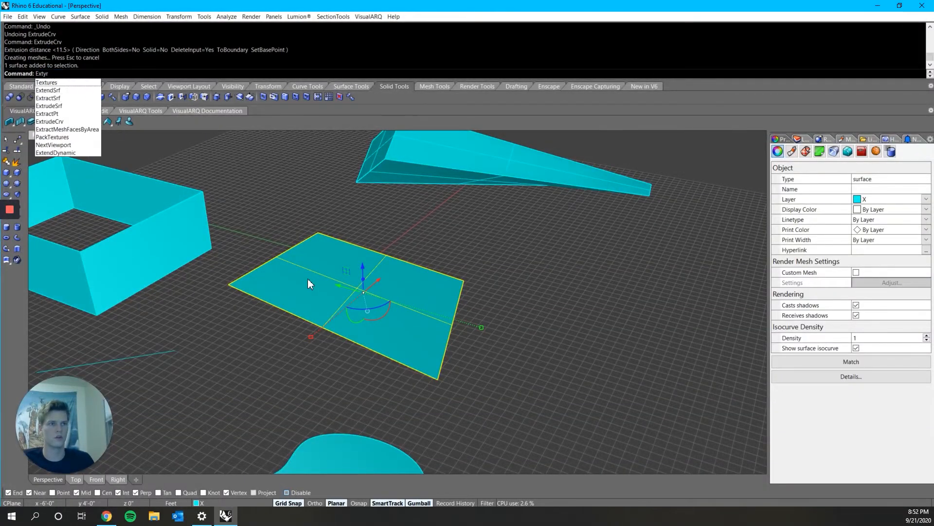
type("rudeSrf")
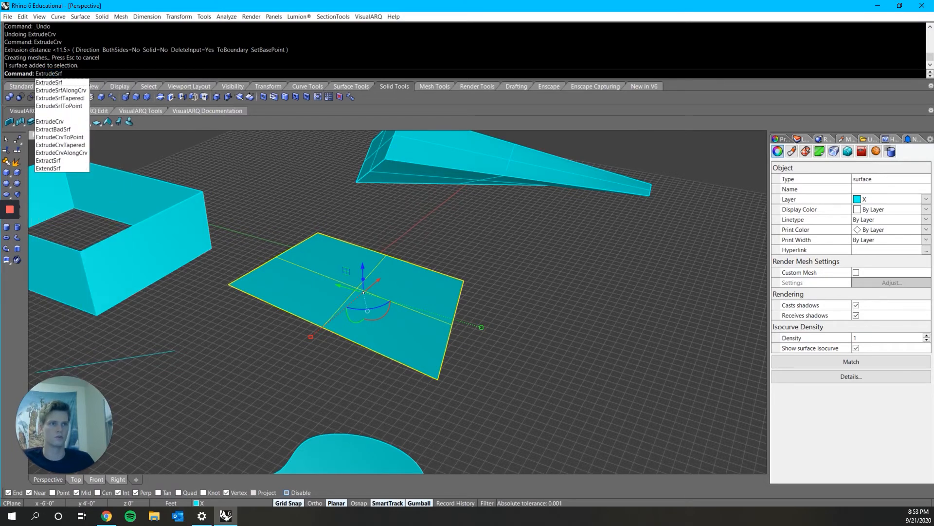
key("Return")
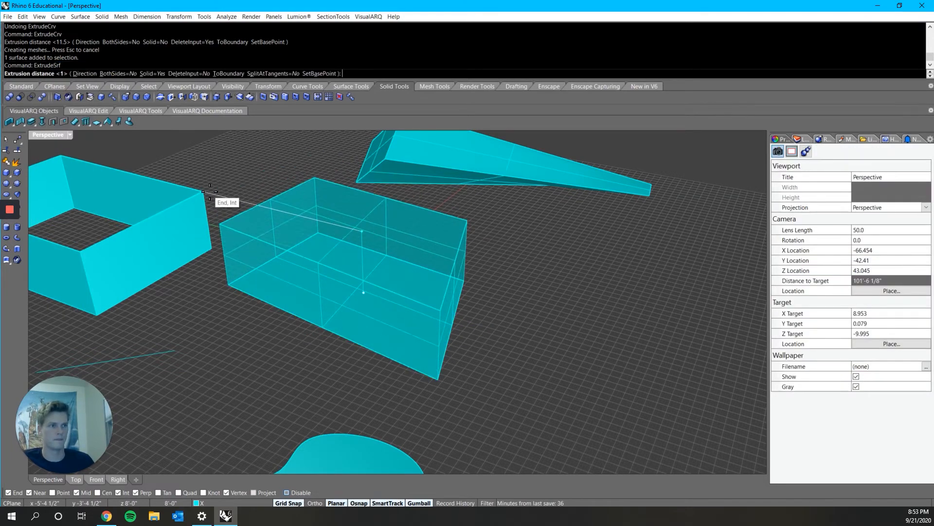
left_click(351, 247)
Examine the extruded solid from another side, select its top face and clear the selection.
right_click_drag(351, 246, 402, 257)
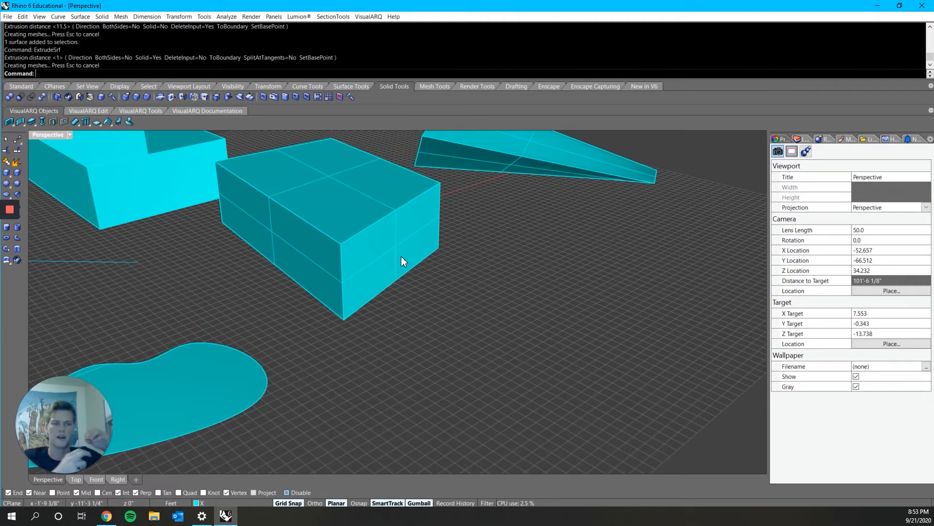
left_click(357, 181)
key("Escape")
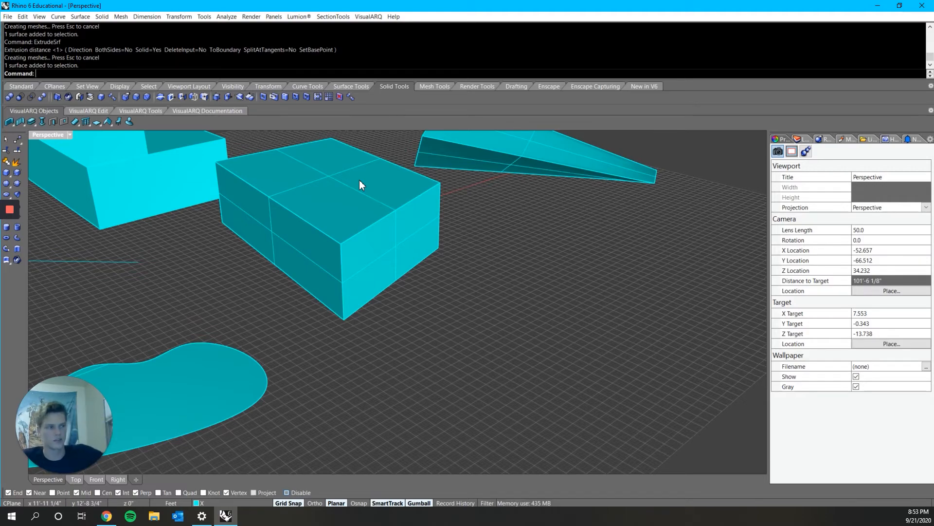
Move the extruded solid off its flat base surface, and undo the move.
scroll(360, 185, "down", 8)
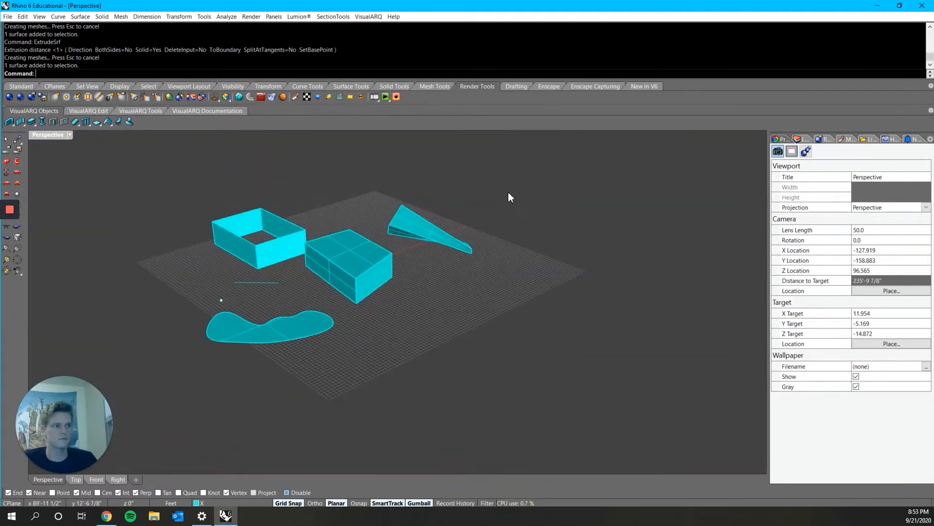
left_click_drag(510, 194, 457, 214)
scroll(413, 227, "up", 12)
scroll(339, 278, "down", 8)
right_click_drag(346, 287, 352, 302, "shift")
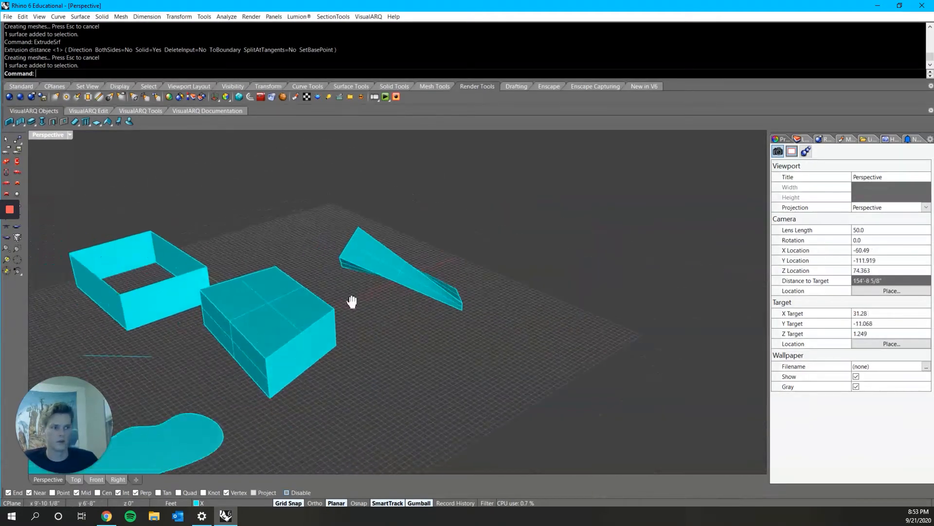
scroll(381, 304, "up", 6)
left_click_drag(496, 297, 505, 271)
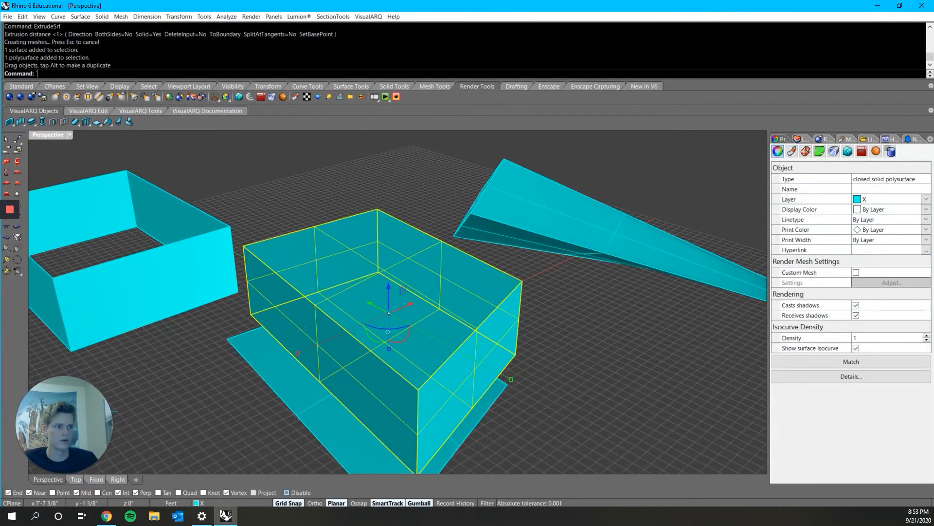
left_click(581, 317)
key("ctrl+z")
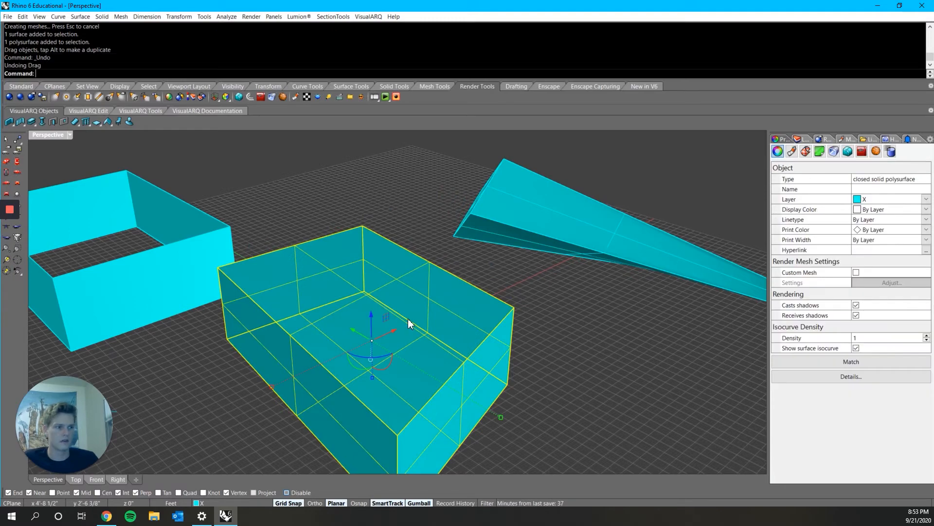
Select only the top face of the extruded solid and move it straight up with the gumball to make the solid taller.
left_click(408, 320, "ctrl+shift")
key("Escape")
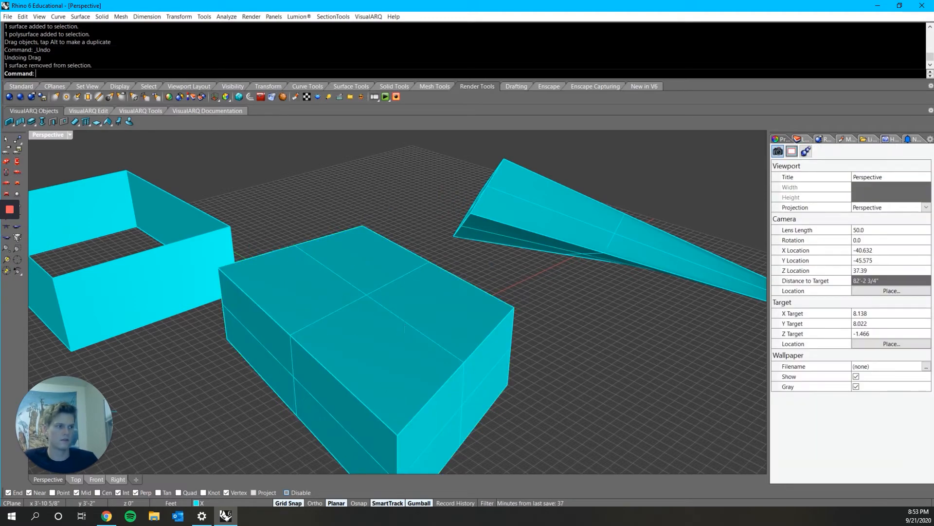
left_click(398, 317, "ctrl+shift")
left_click_drag(370, 276, 369, 226)
scroll(567, 368, "down", 7)
right_click_drag(567, 369, 351, 342, "shift")
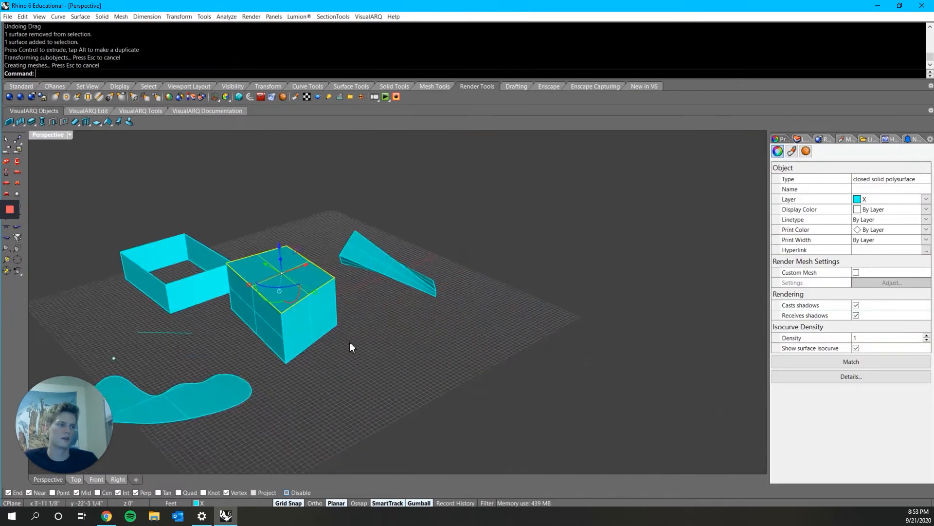
Undo the top-face move and the surface extrusion, and select the flat four-sided surface.
key("ctrl+z")
key("ctrl+z")
scroll(290, 336, "up", 5)
left_click(291, 320)
right_click_drag(290, 320, 313, 303)
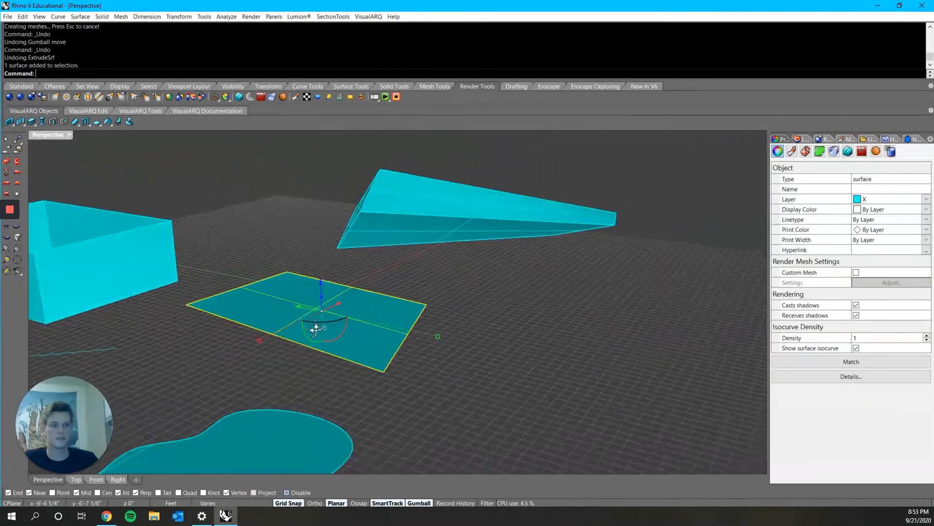
scroll(321, 306, "up", 3)
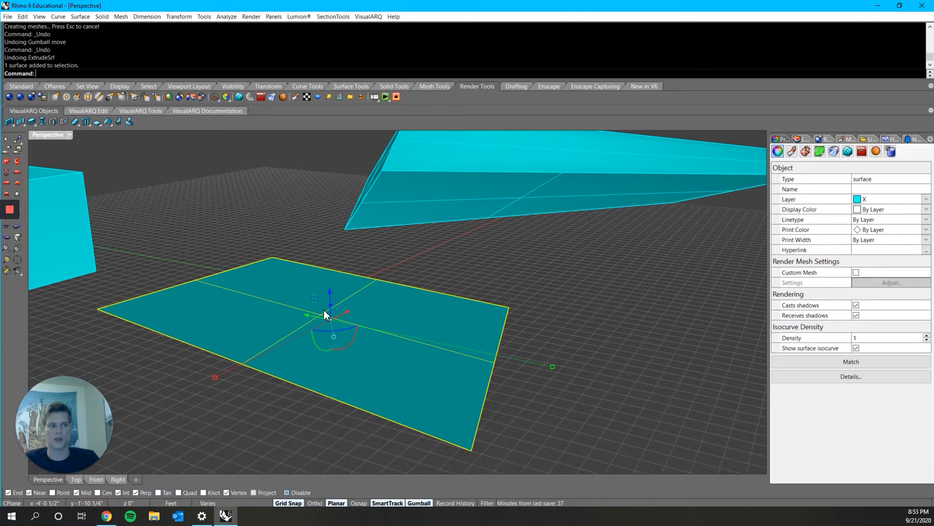
Extrude the flat four-sided surface 10 feet upward with the gumball's extrude handle and select the resulting solid.
left_click(394, 363)
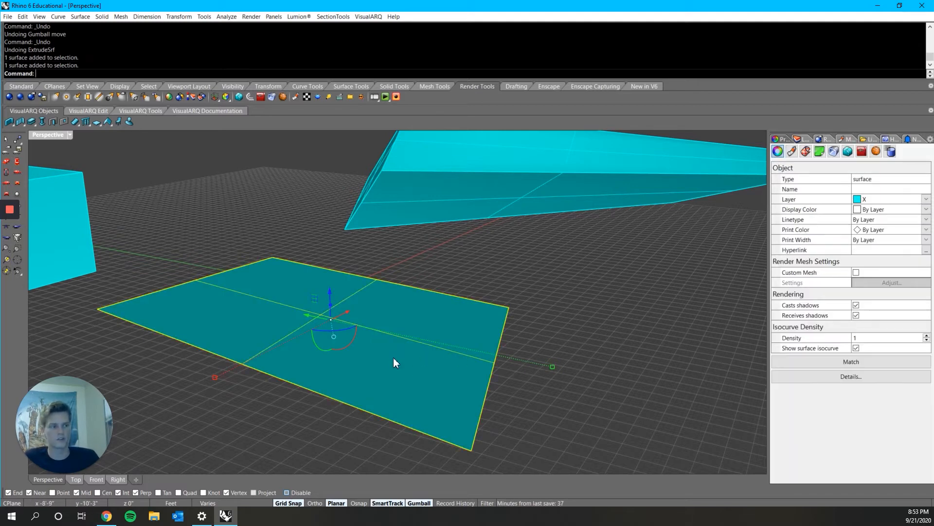
left_click(330, 305)
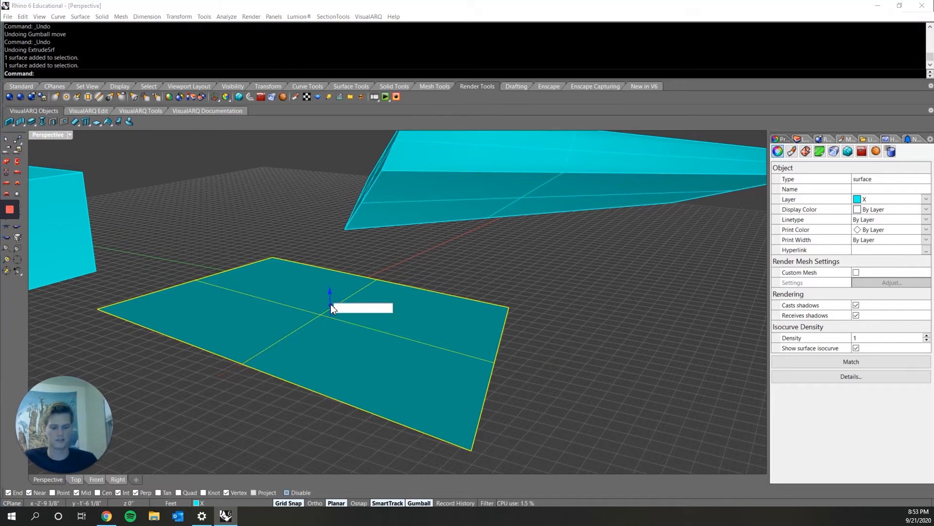
type("10")
key("Return")
scroll(587, 241, "down", 6)
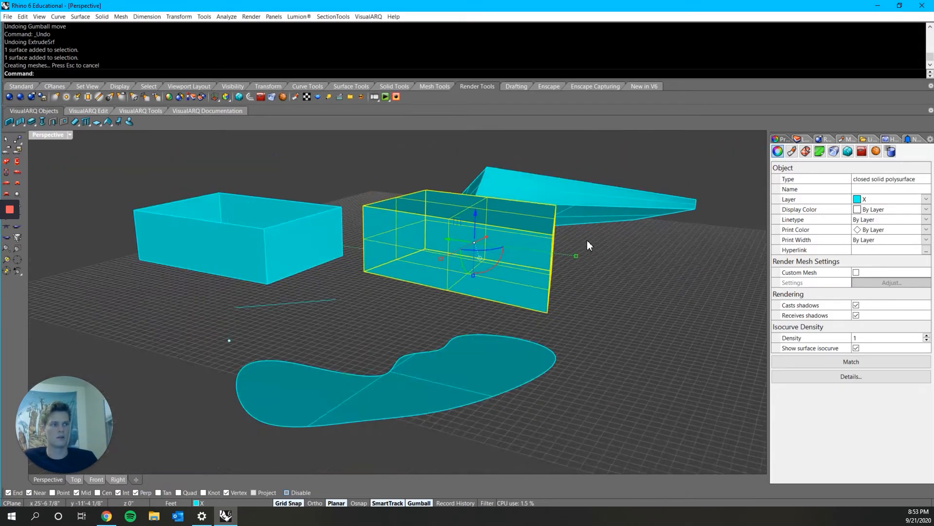
right_click_drag(587, 242, 594, 358)
left_click(594, 358)
left_click(355, 278)
right_click_drag(396, 292, 374, 320)
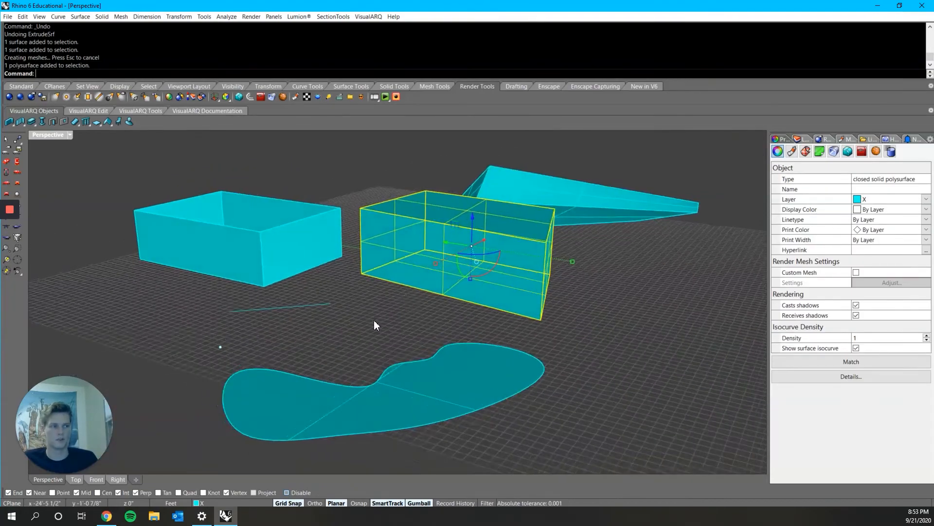
Extrude the straight line on the ground 10 feet upward with the gumball's extrude handle and select the resulting vertical surface.
left_click(282, 312)
left_click(281, 307)
scroll(331, 277, "up", 5)
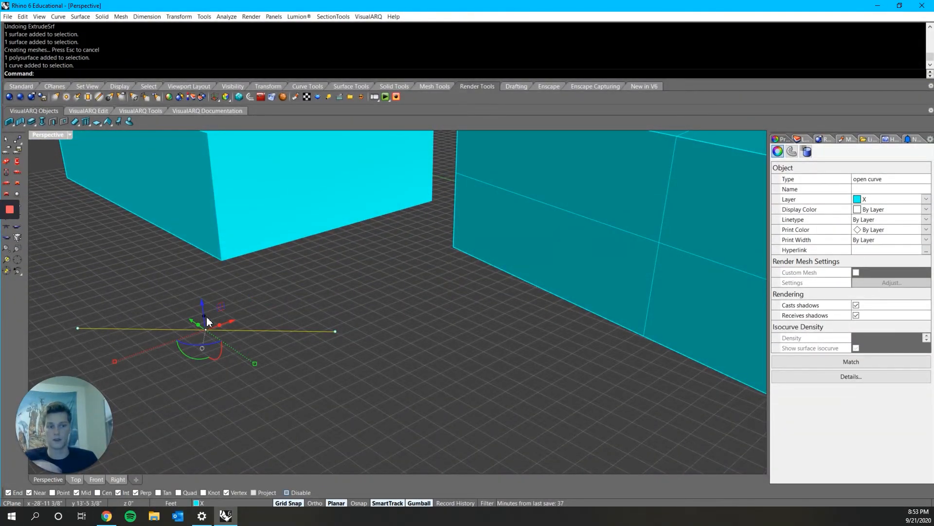
left_click(204, 316)
type("10")
key("Return")
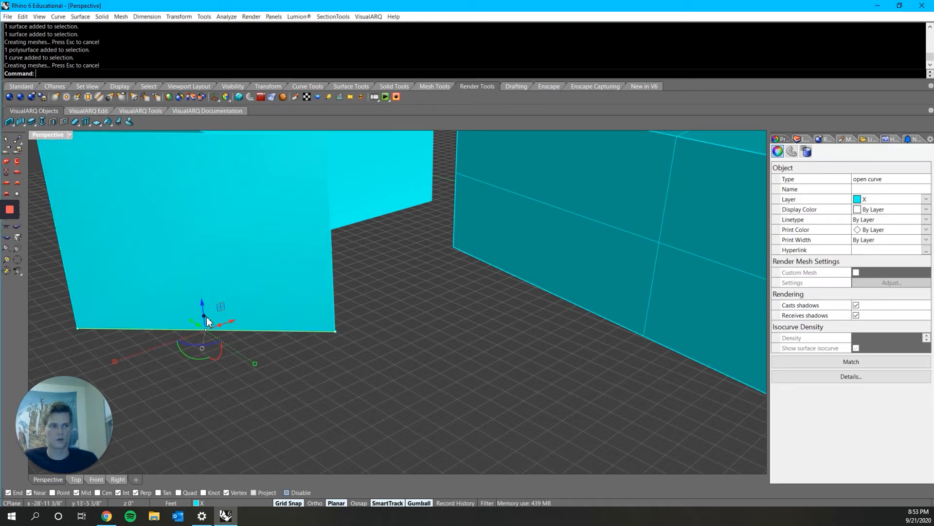
scroll(207, 316, "down", 10)
right_click_drag(277, 312, 382, 336, "shift")
left_click(382, 344)
scroll(380, 341, "up", 5)
left_click(377, 326)
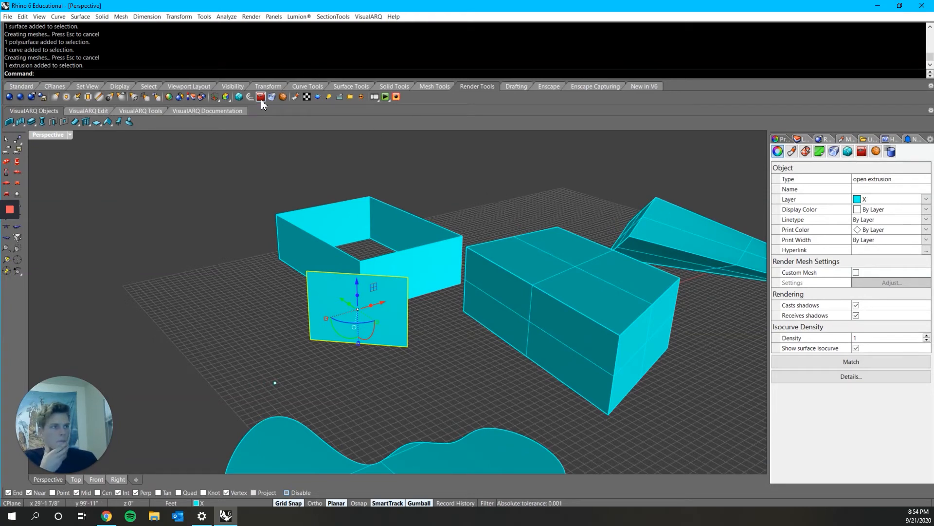
Switch to the Standard tool set, restore the window from full screen and stretch its left edge outward.
left_click(307, 86)
scroll(347, 90, "up", 7)
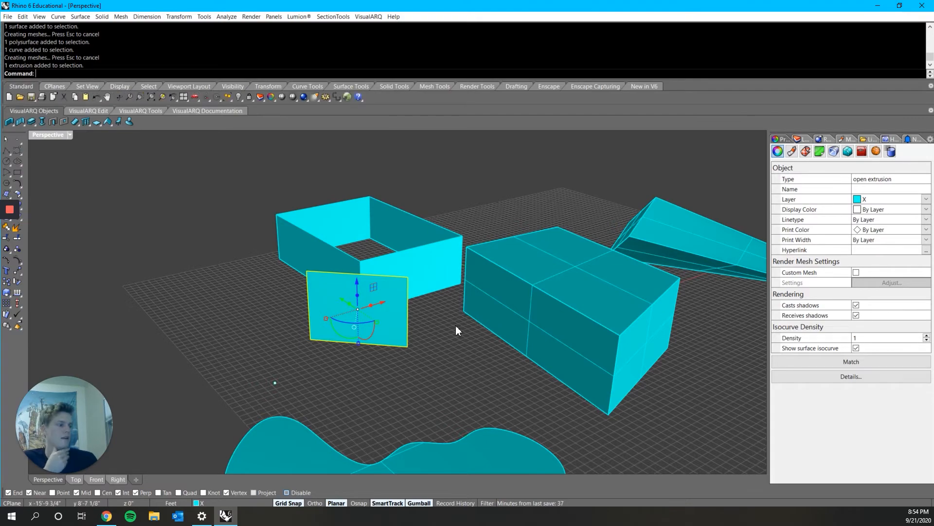
scroll(550, 319, "down", 5)
right_click_drag(559, 320, 664, 340)
scroll(663, 341, "up", 5)
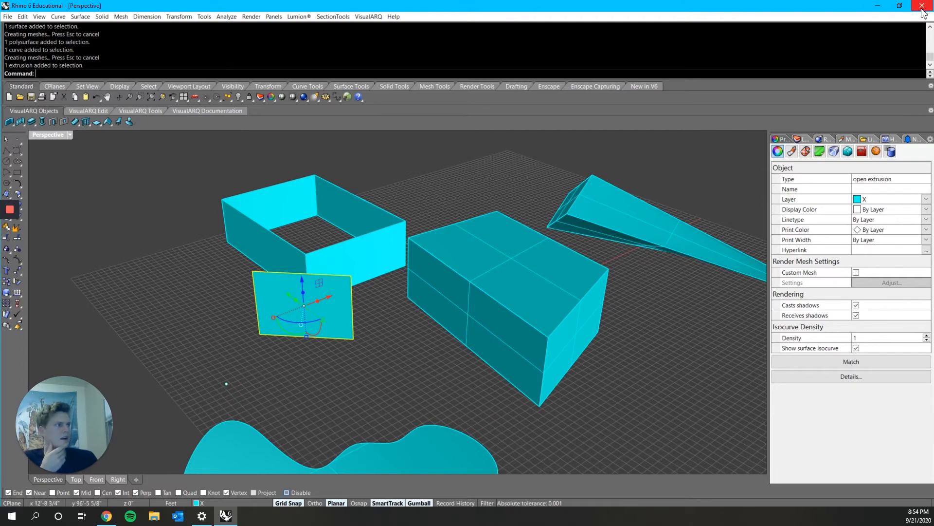
left_click(900, 5)
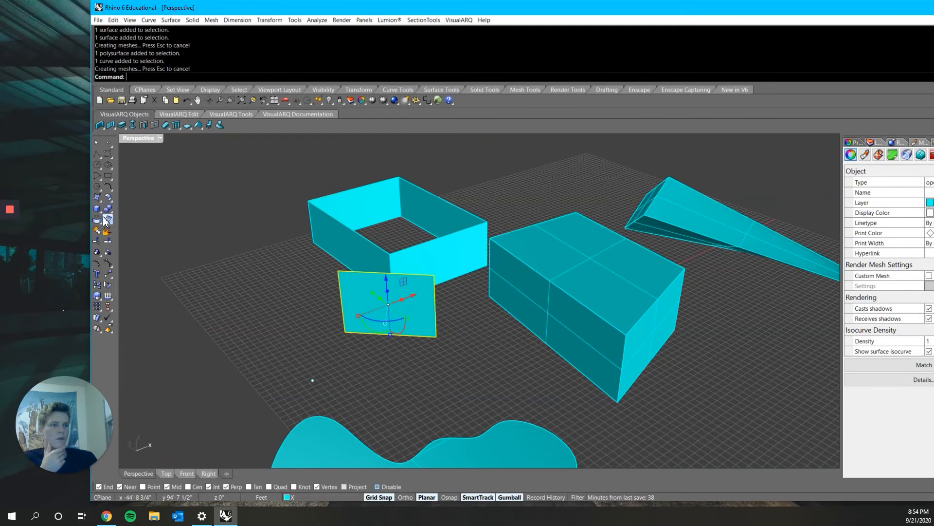
left_click_drag(90, 23, 42, 29)
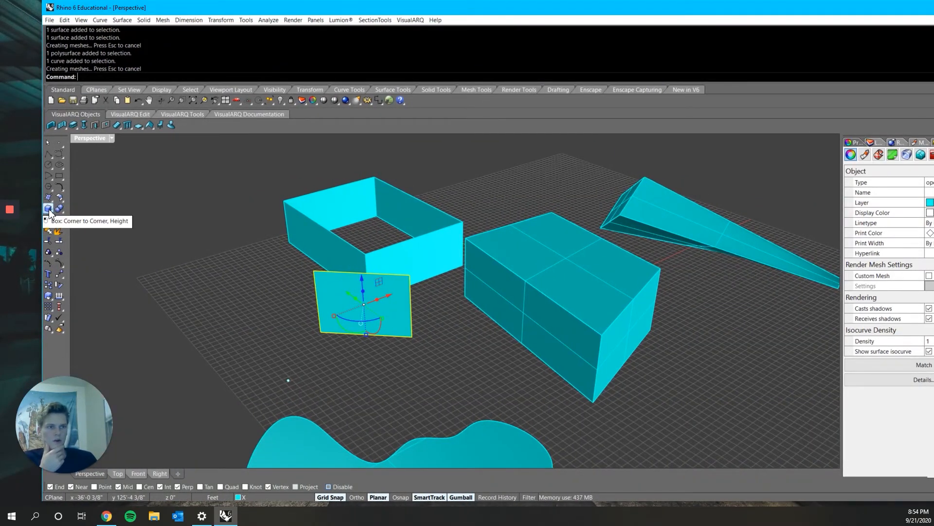
Create a solid box about 14 feet tall beside the vertical surface, using Box: Corner to Corner, Height.
left_click(51, 214)
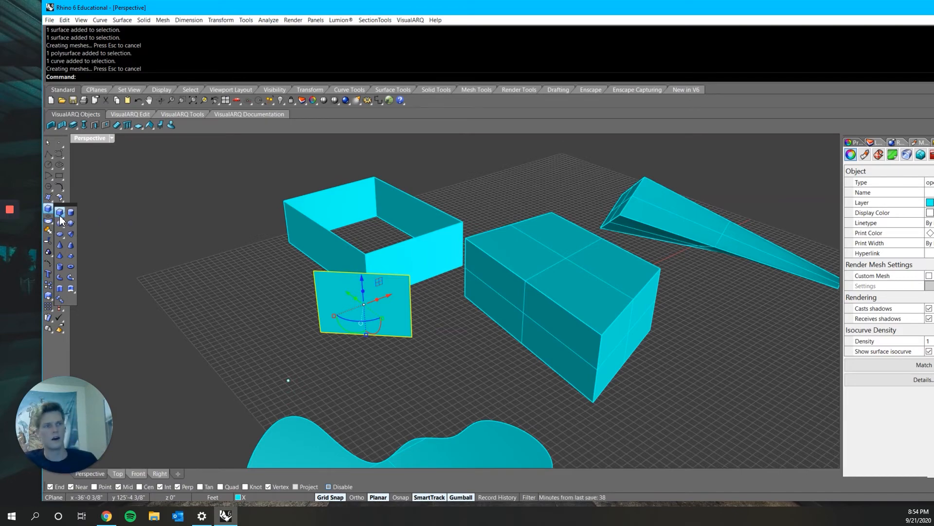
left_click(60, 221)
left_click(275, 321)
left_click(245, 381)
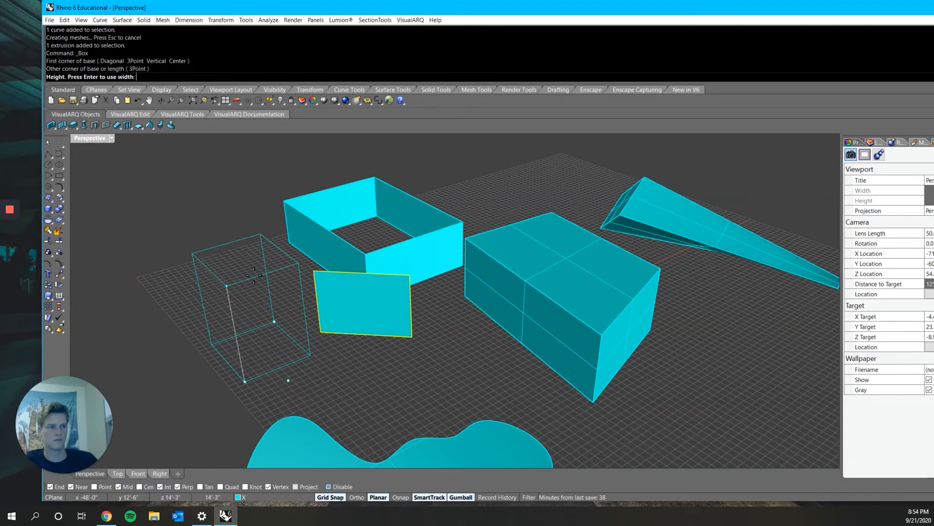
left_click(254, 275)
scroll(271, 369, "down", 3)
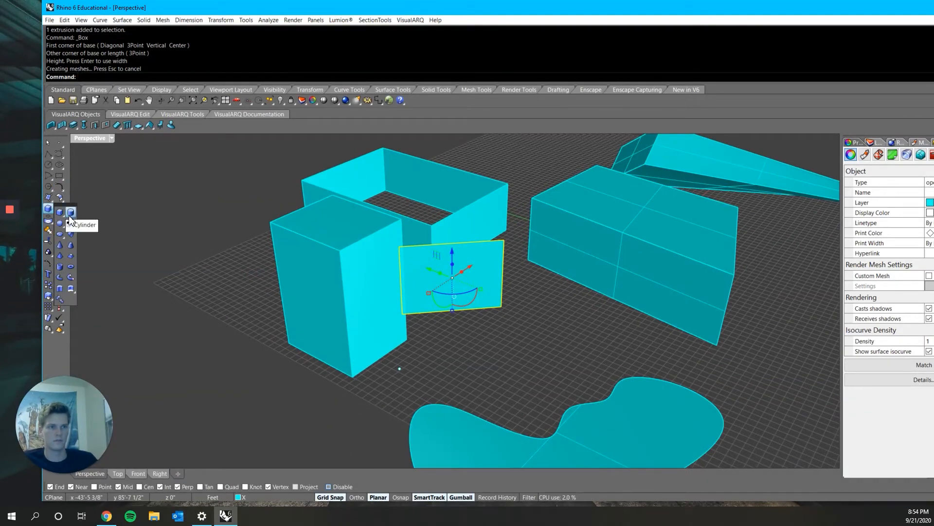
left_click(51, 218)
left_click(191, 323)
left_click(196, 354)
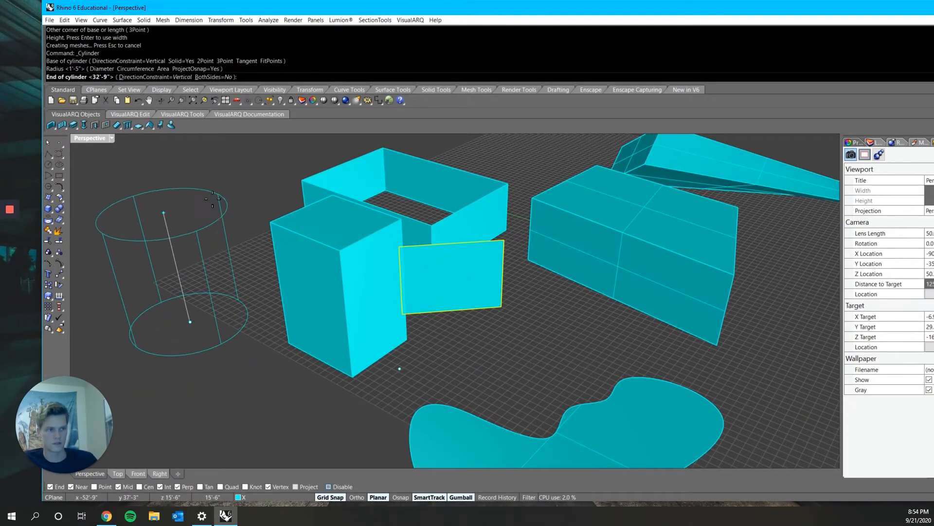
key("Escape")
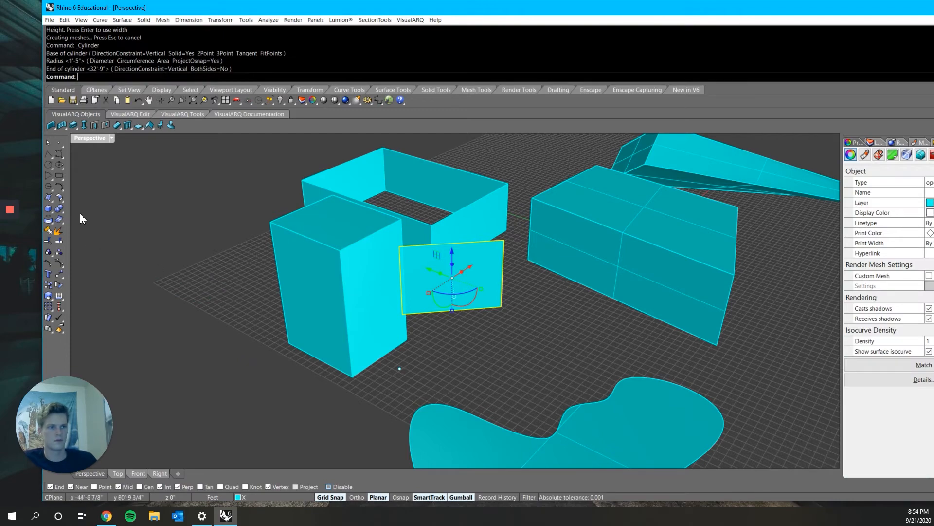
Create a vertical solid cylinder beside the box by placing its base centre, radius and height freehand.
key("Return")
left_click(201, 266)
left_click(227, 308)
left_click(179, 188)
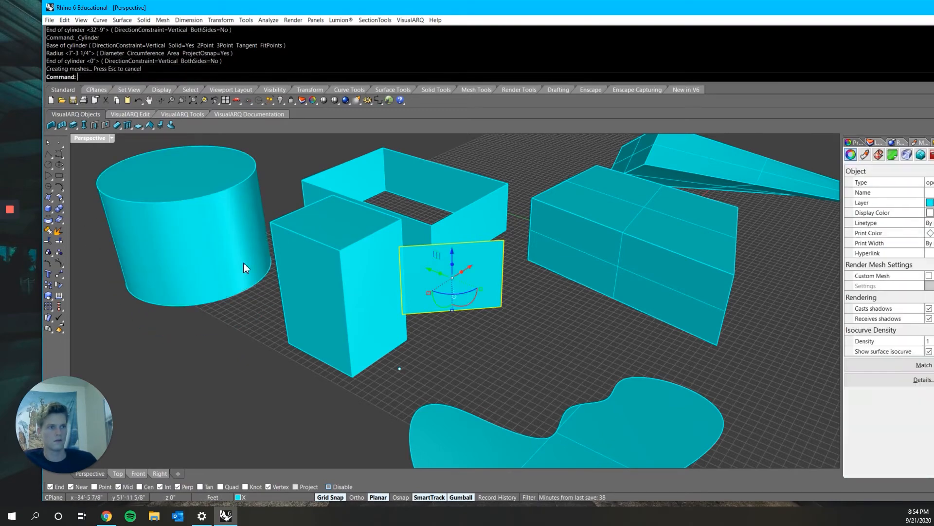
scroll(340, 328, "down", 5)
scroll(341, 301, "up", 3)
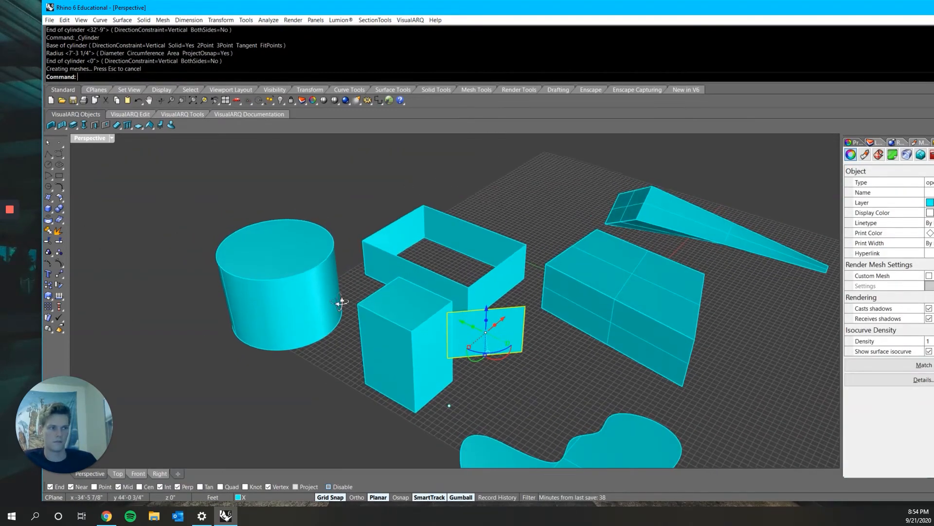
Create a tall vertical solid cone in the empty area in front of the cylinder.
left_click(47, 208)
left_click(62, 245)
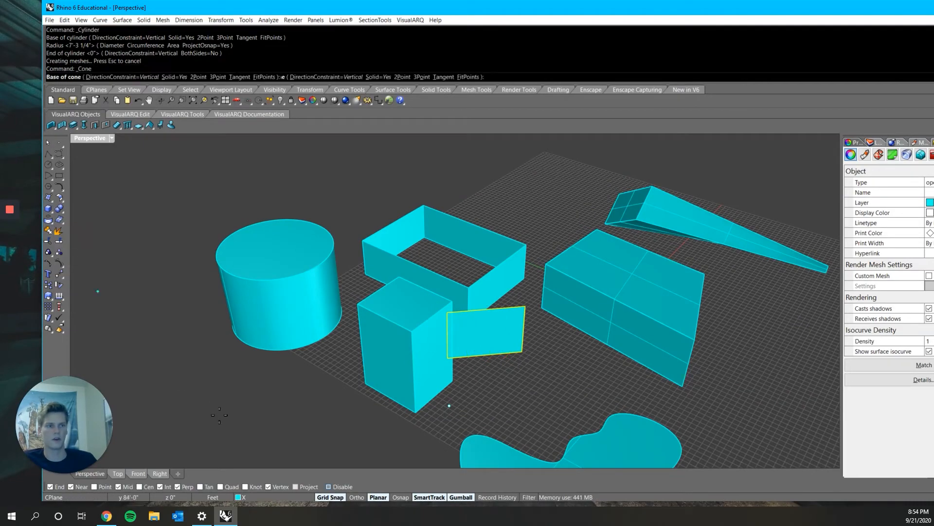
left_click(218, 419)
scroll(251, 394, "down", 3)
scroll(340, 358, "up", 5)
left_click(349, 368)
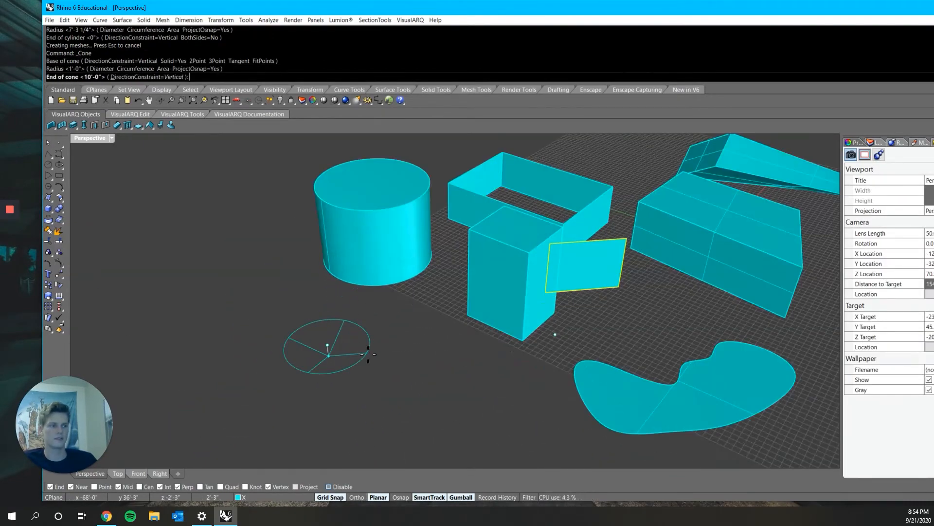
left_click(316, 193)
right_click_drag(458, 345, 396, 310)
scroll(417, 299, "down", 5)
scroll(478, 316, "down", 2)
Select the box, the cylinder and the cone one at a time to inspect them as separate solids.
left_click(497, 309)
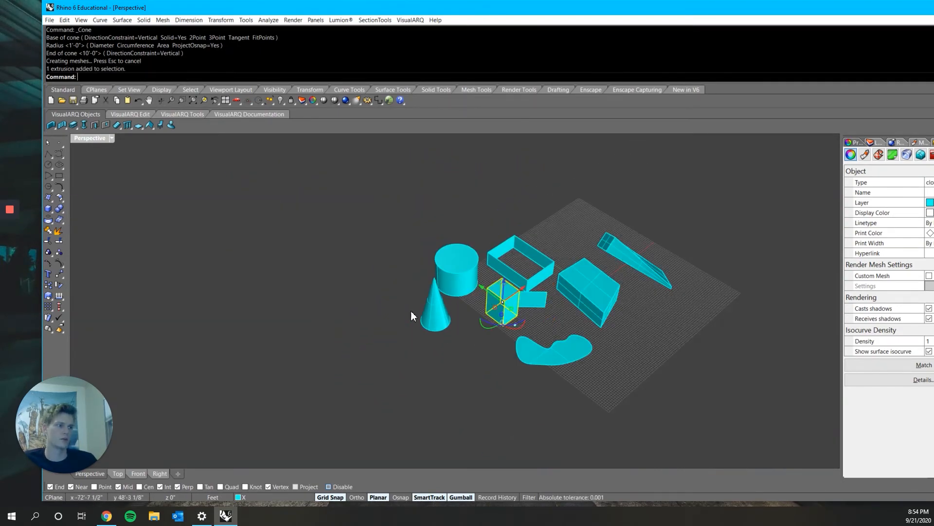
left_click(411, 310)
left_click(456, 292)
left_click(436, 312)
left_click(491, 306)
scroll(418, 304, "up", 9)
Move the cone with the Move command from its base centre onto the top edge of the box.
left_click(504, 363)
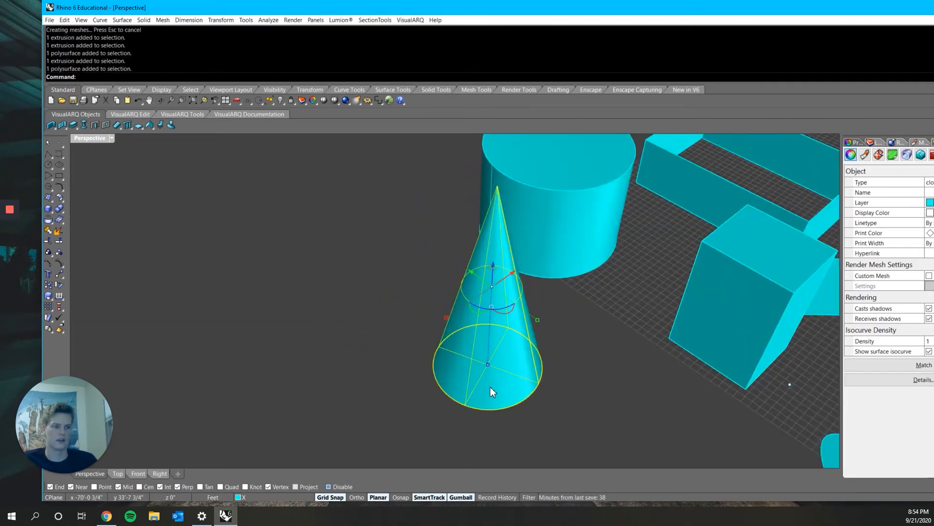
type("move")
key("Return")
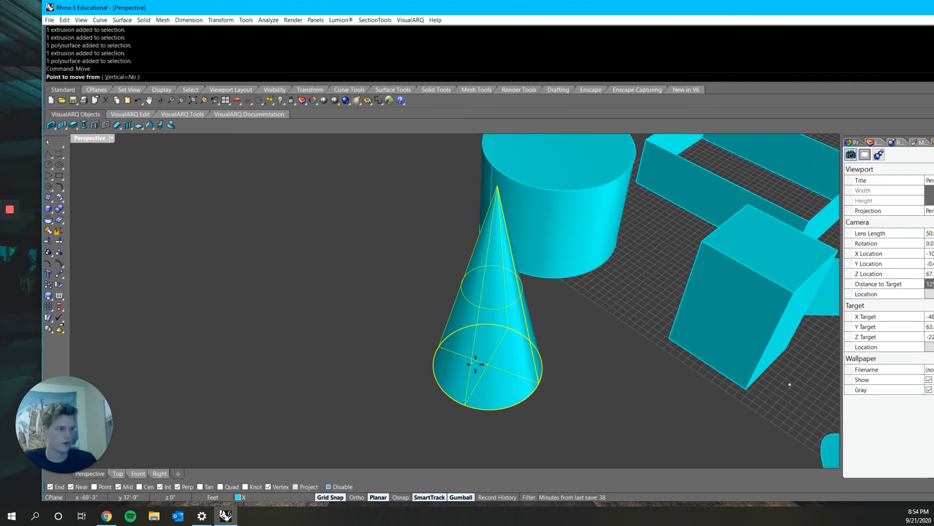
left_click(489, 366)
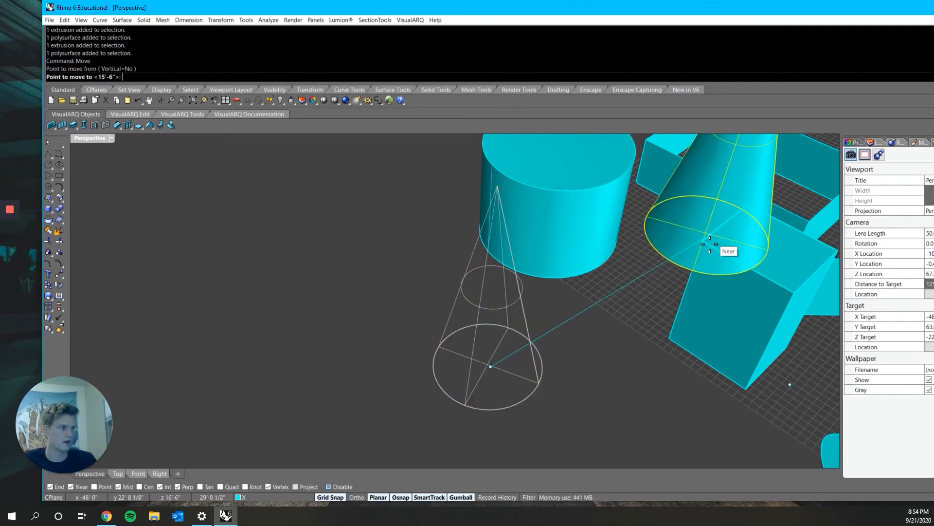
left_click(709, 245)
scroll(707, 243, "down", 6)
right_click_drag(705, 328, 598, 296, "shift")
scroll(563, 322, "down", 5)
scroll(598, 296, "up", 5)
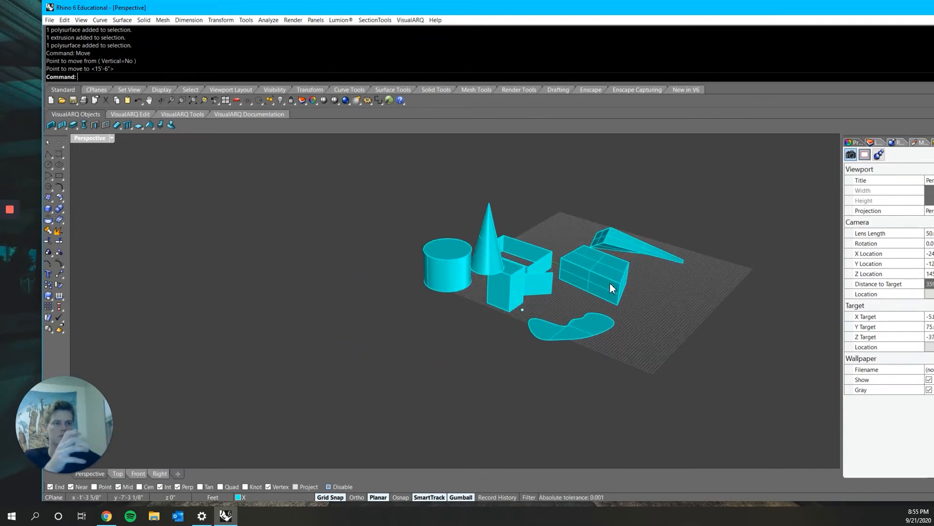
Select all objects in the scene and look over the whole collection.
left_click_drag(680, 203, 404, 370)
scroll(696, 250, "up", 5)
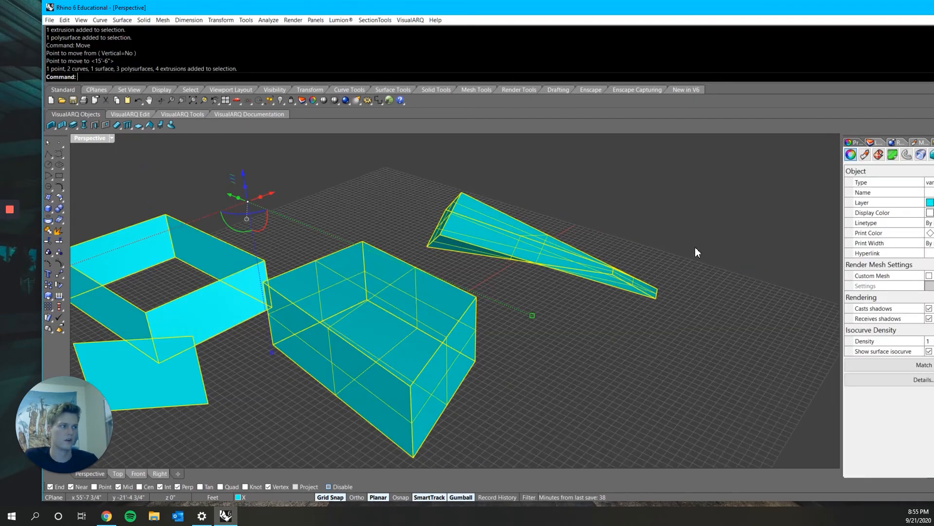
scroll(588, 323, "down", 4)
scroll(439, 394, "up", 2)
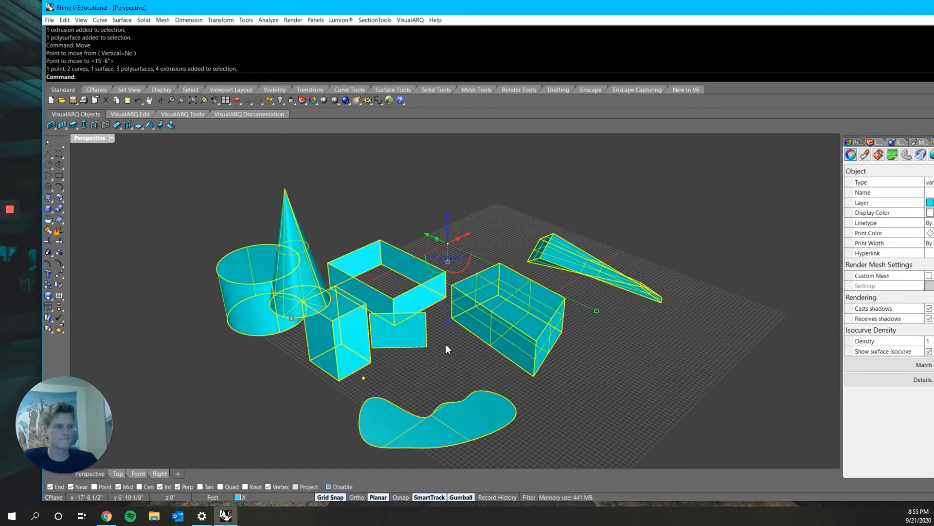
Undo the cone's move, the cone and the cylinder.
key("ctrl+z")
key("ctrl+z")
key("ctrl+z")
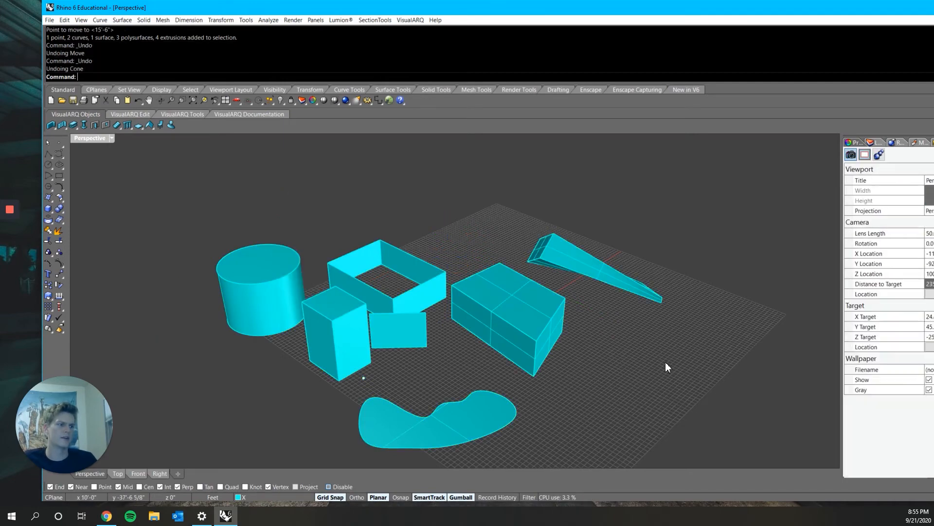
Examine the remaining solids, open extrusions and surfaces from several angles and distances.
scroll(665, 361, "down", 1)
scroll(661, 366, "down", 2)
scroll(546, 317, "up", 4)
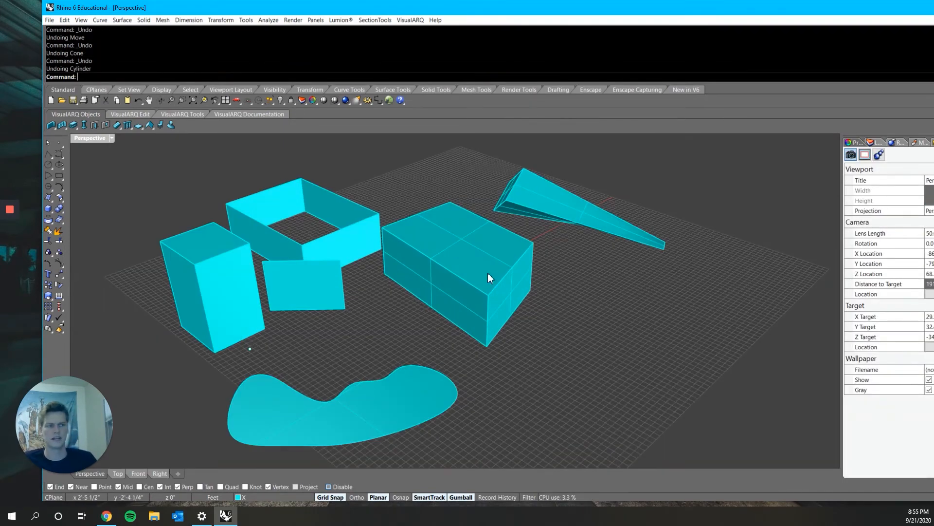
scroll(490, 273, "down", 2)
right_click_drag(490, 273, 604, 266, "shift")
scroll(608, 273, "up", 2)
right_click_drag(619, 282, 597, 277)
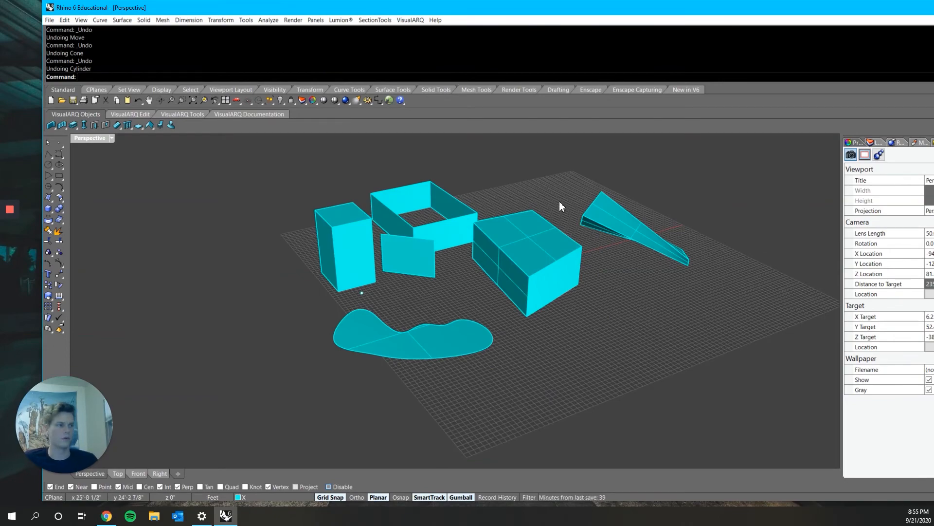
scroll(560, 204, "up", 2)
scroll(524, 247, "down", 2)
scroll(413, 253, "up", 2)
scroll(461, 246, "down", 3)
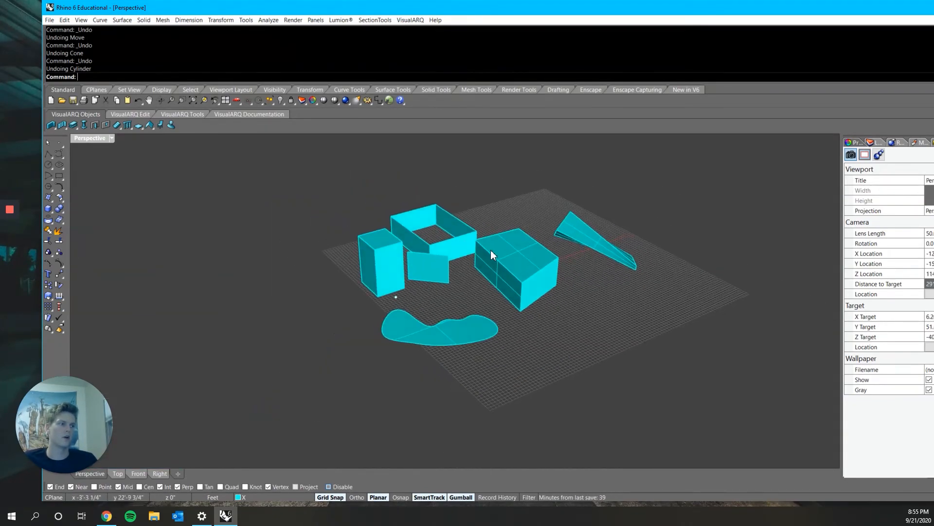
Hide every object except the large box-shaped extruded solid, then maximize the window.
left_click(525, 274)
scroll(525, 268, "up", 4)
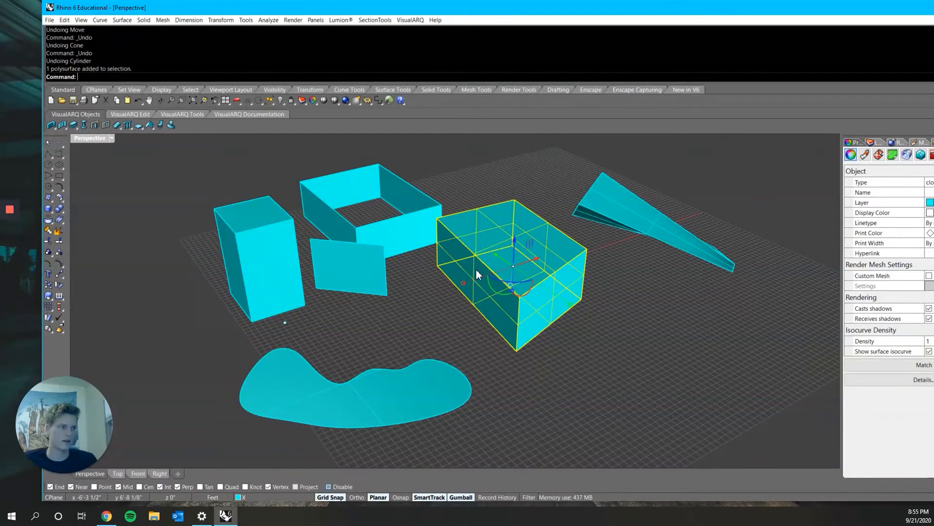
scroll(476, 271, "down", 4)
left_click(418, 165)
left_click_drag(422, 160, 200, 477)
left_click(573, 223, "shift")
type("hide")
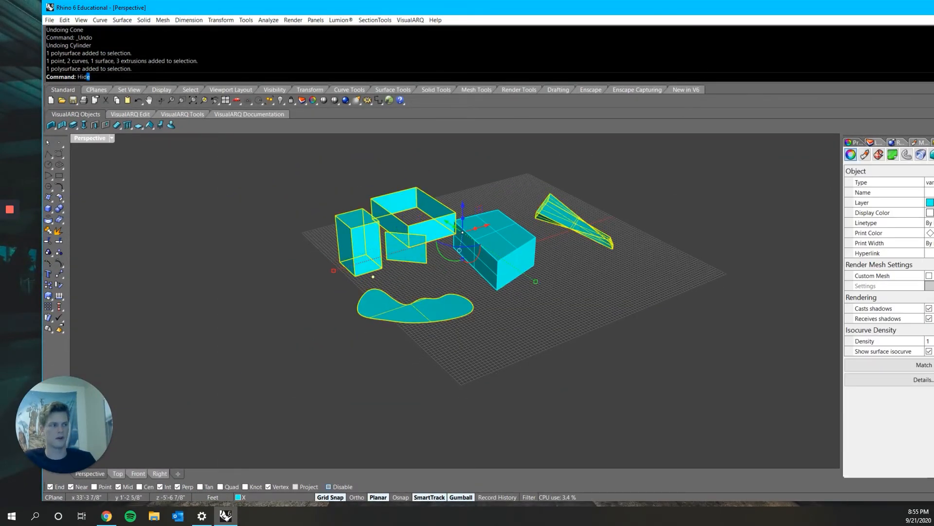
key("Return")
scroll(632, 210, "up", 4)
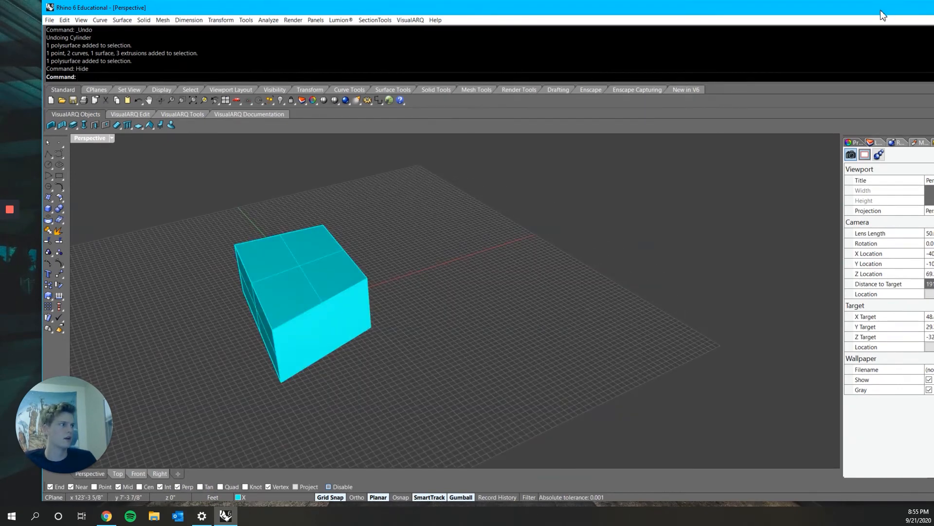
double_click(825, 9)
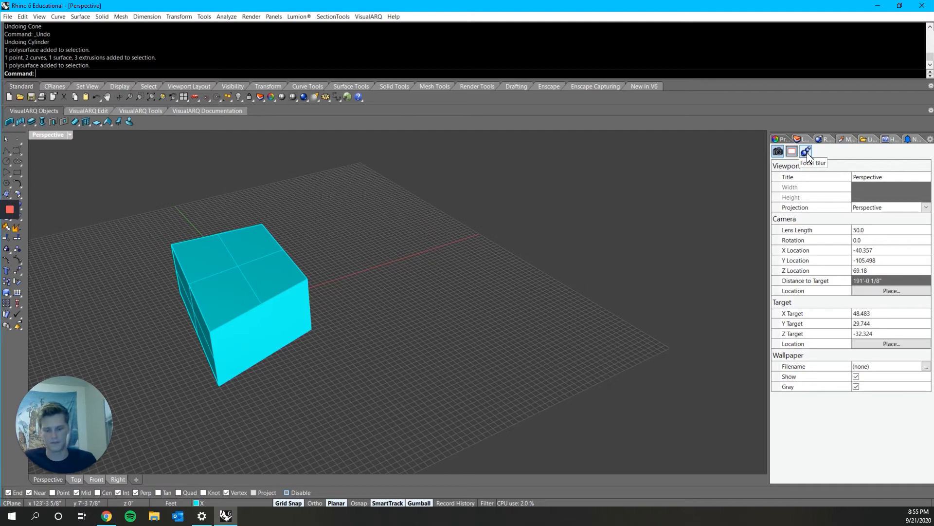
Show all hidden objects with the Show command, undoing and redoing it to compare the isolated solid with the full scene.
type("Show")
key("Return")
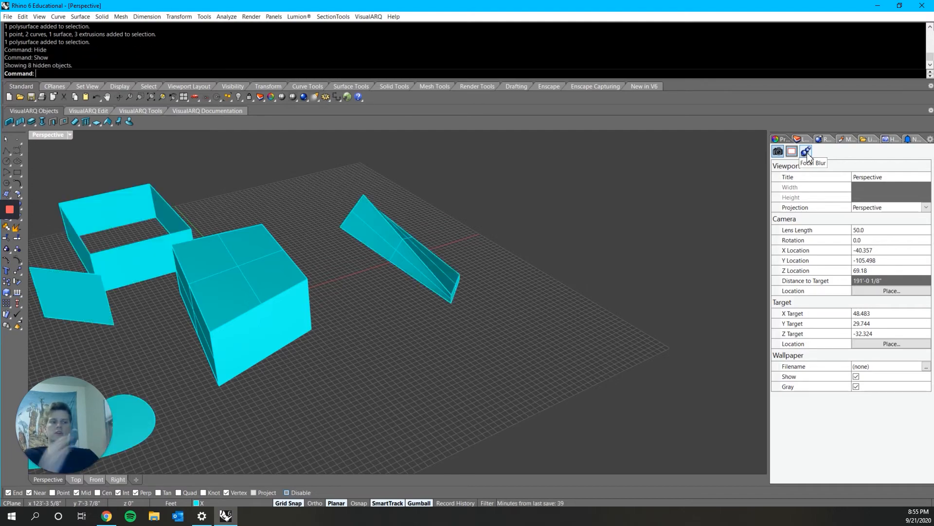
scroll(422, 275, "down", 5)
scroll(396, 265, "up", 5)
key("ctrl+z")
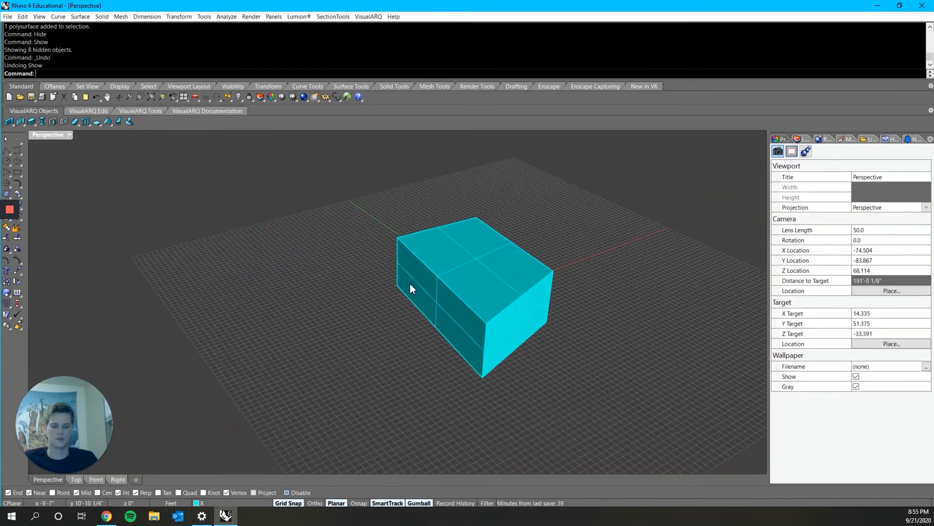
key("ctrl+y")
key("ctrl+z")
key("ctrl+y")
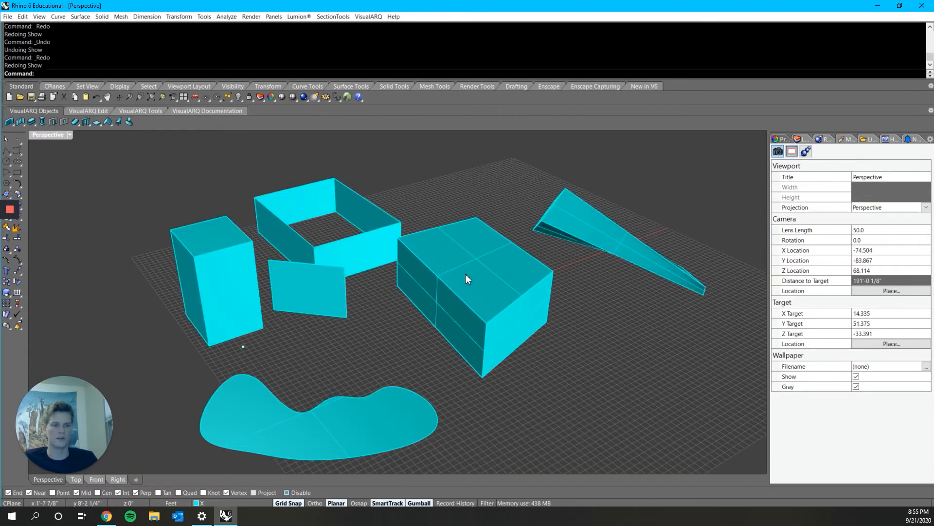
Examine the whole collection of solids, open extrusions and surfaces from several angles, selecting everything once and clearing the selection.
scroll(465, 283, "down", 3)
scroll(466, 291, "up", 3)
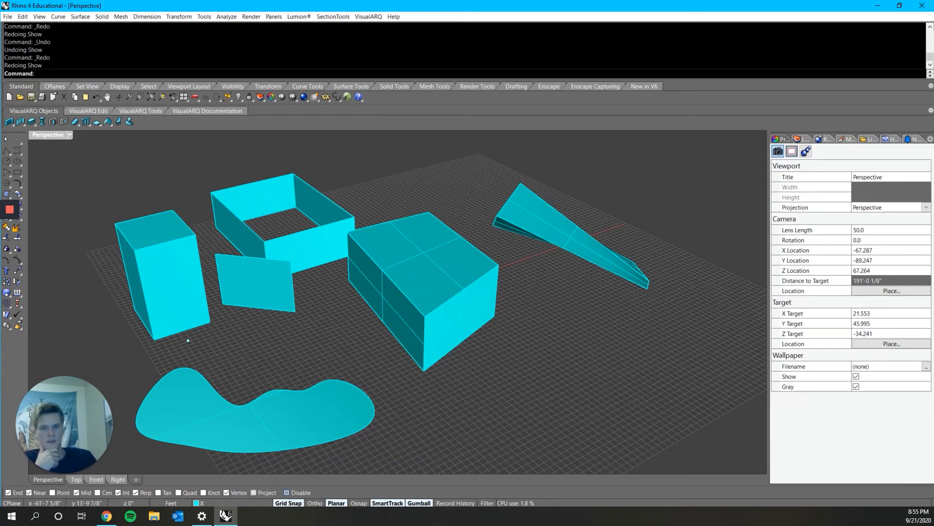
right_click_drag(358, 349, 396, 355)
scroll(396, 355, "down", 7)
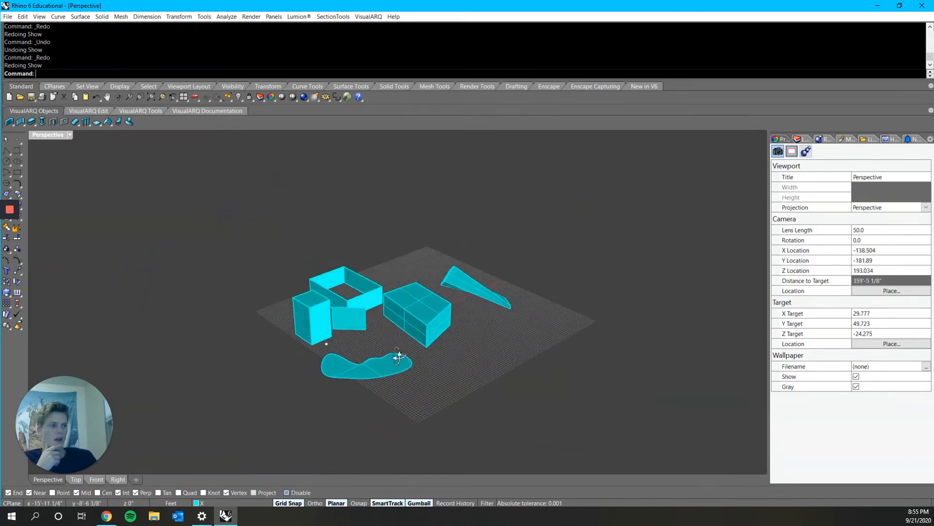
scroll(447, 322, "up", 5)
right_click_drag(305, 362, 382, 308)
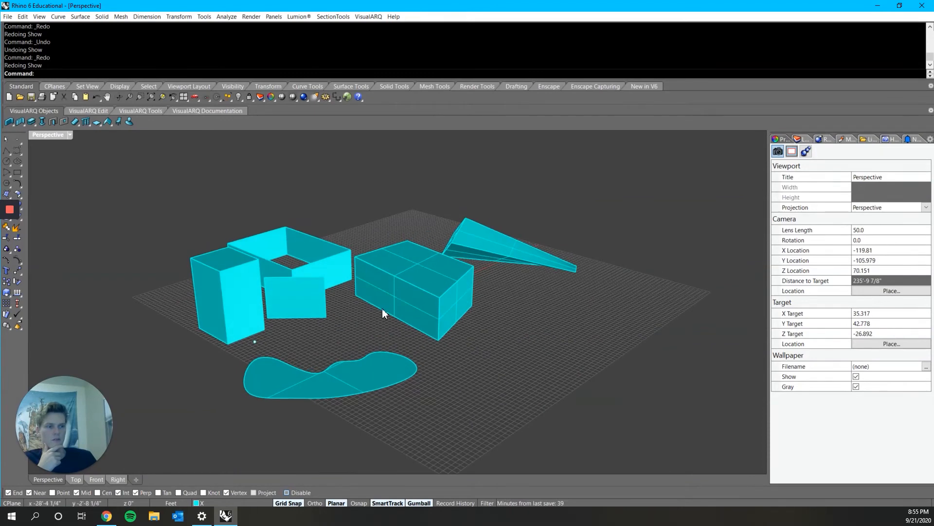
left_click_drag(582, 196, 145, 457)
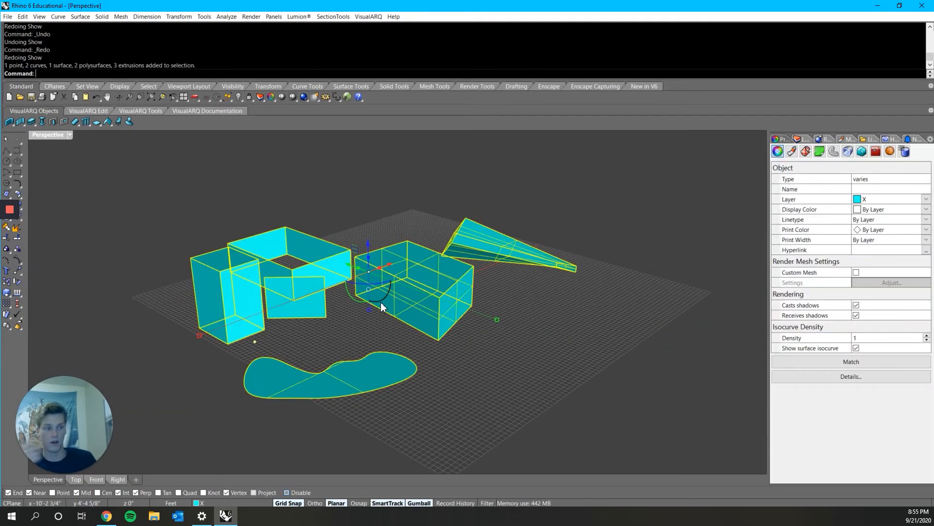
left_click(604, 200)
right_click_drag(555, 283, 503, 322)
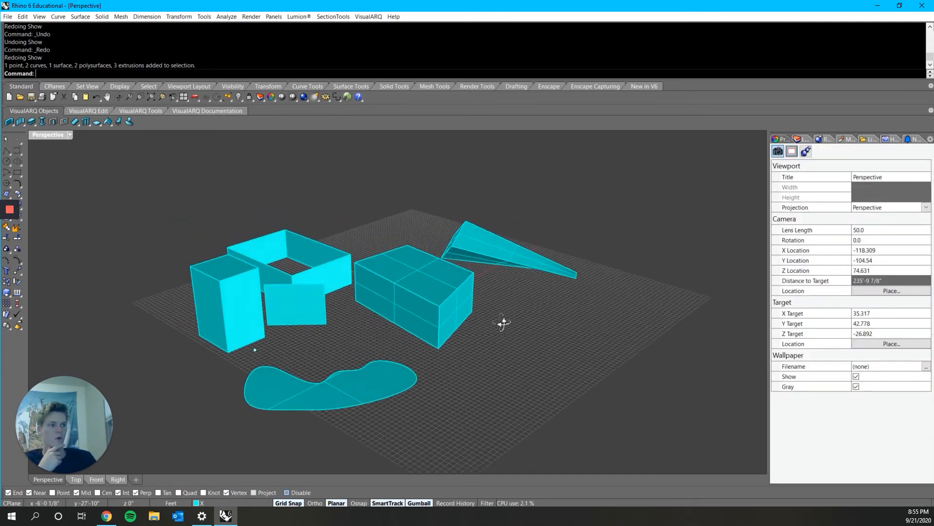
scroll(500, 322, "down", 3)
scroll(437, 335, "up", 6)
scroll(471, 326, "down", 5)
scroll(404, 370, "up", 6)
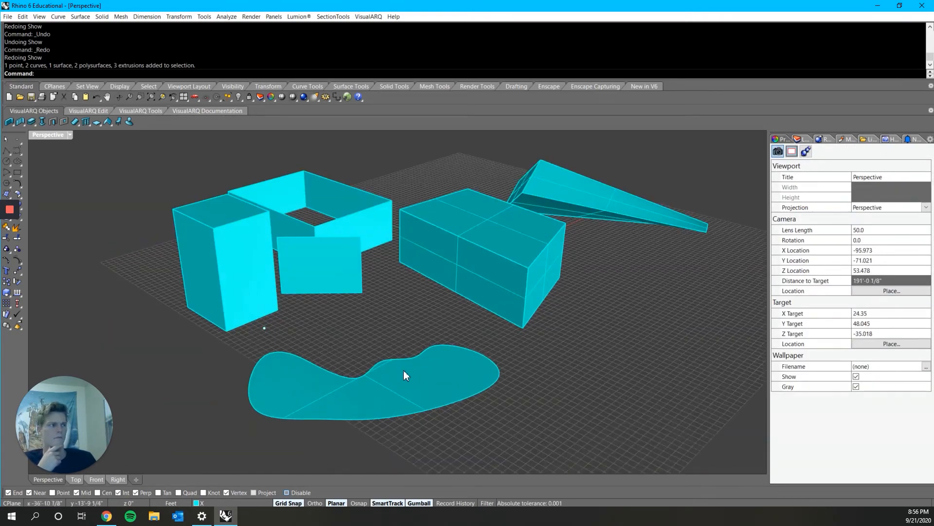
Delete all objects in the scene.
left_click_drag(671, 155, 168, 436)
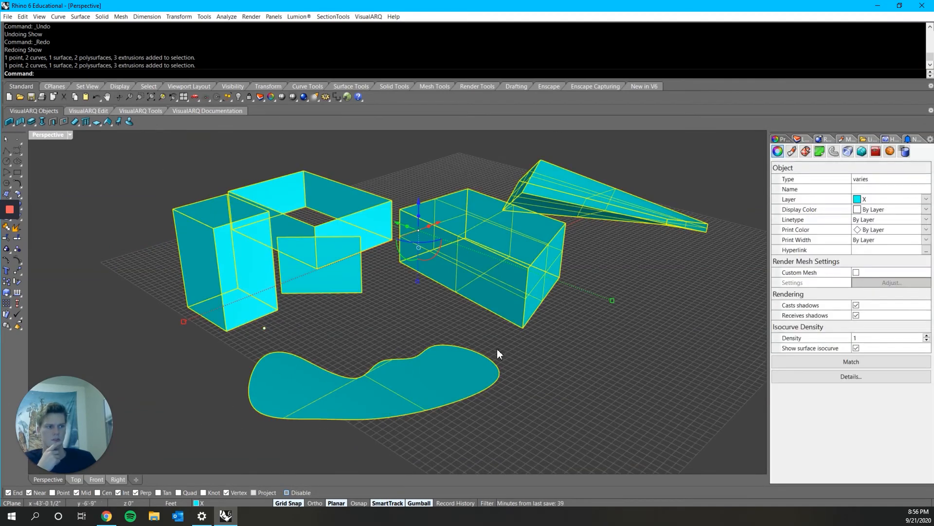
left_click(704, 295)
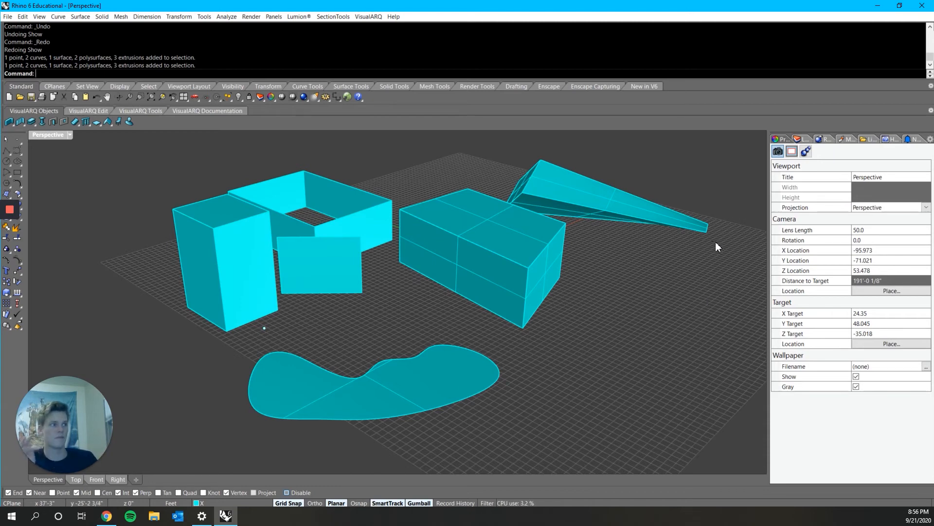
left_click_drag(730, 141, 182, 409)
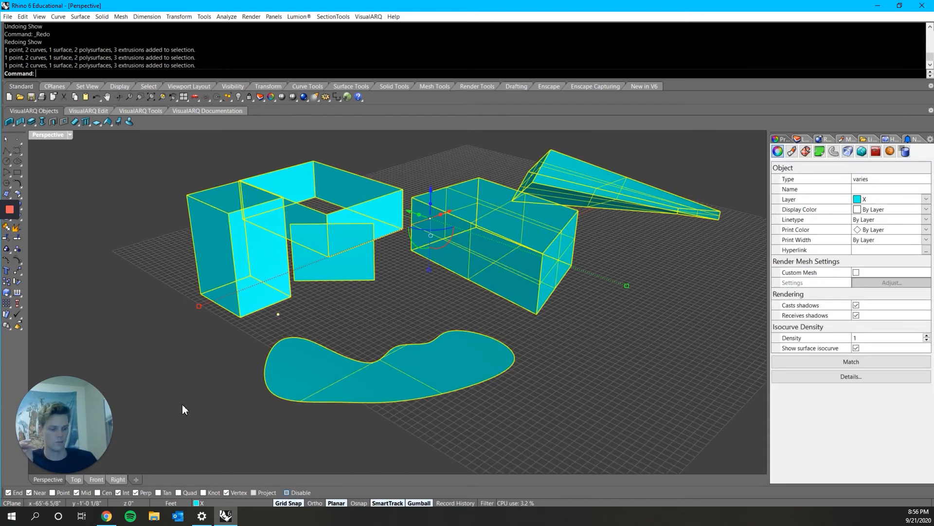
key("Delete")
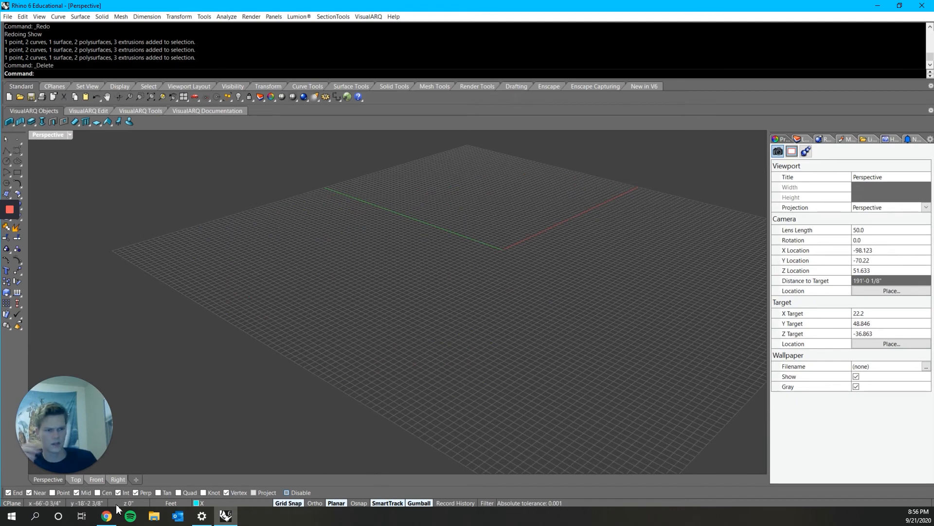
Open MODEL FOR SECTION PERSPECTIVE.3dm from File Explorer and look over the building section from several angles.
left_click(159, 515)
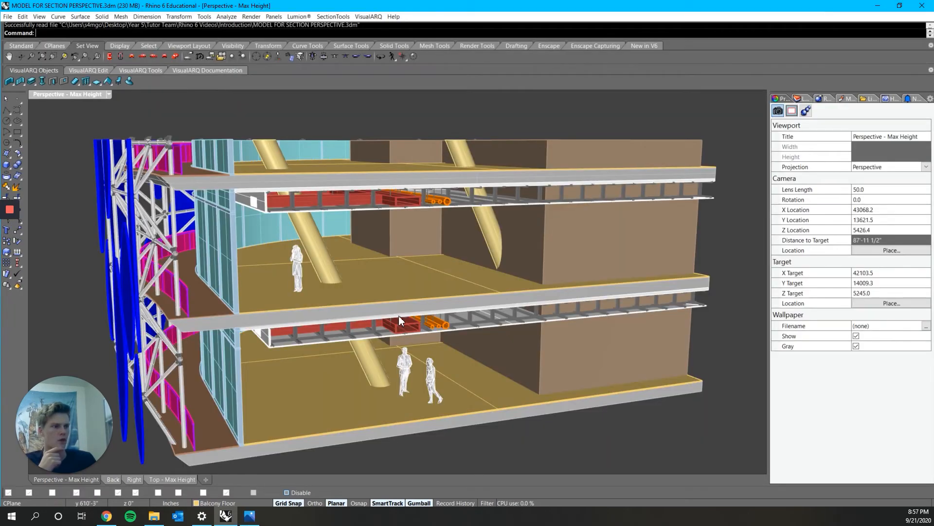
right_click_drag(398, 315, 370, 359)
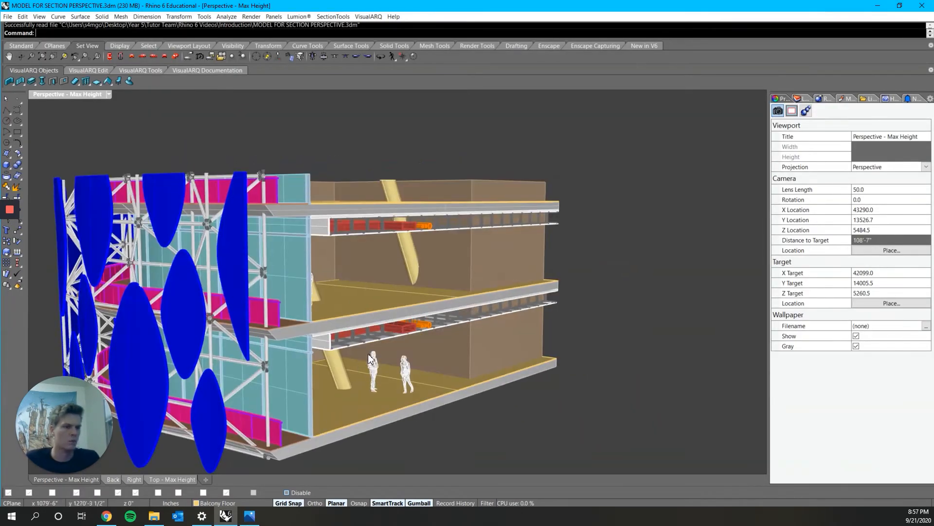
scroll(402, 343, "up", 5)
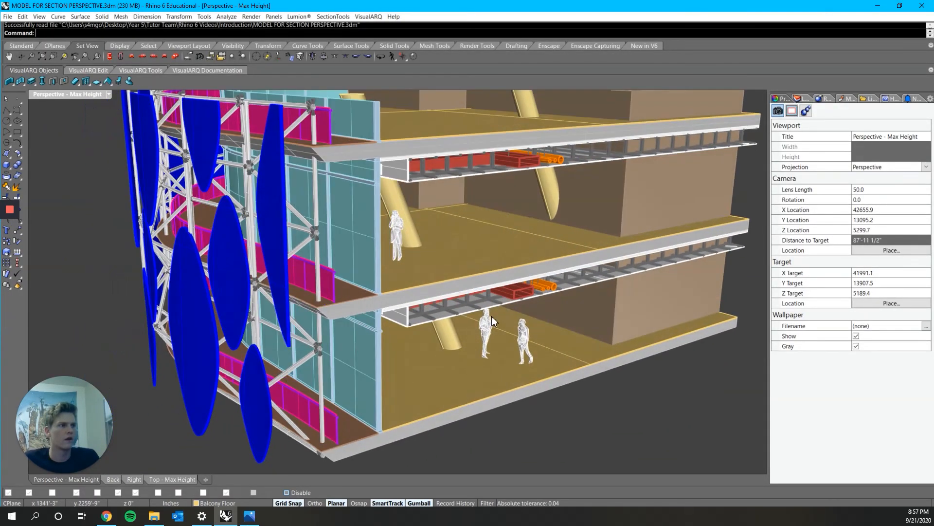
scroll(491, 316, "down", 4)
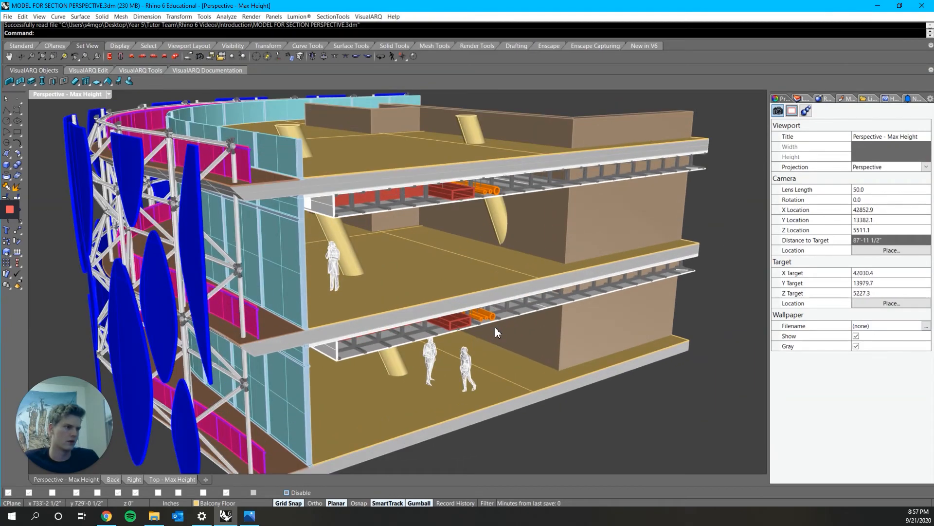
right_click_drag(495, 327, 527, 326)
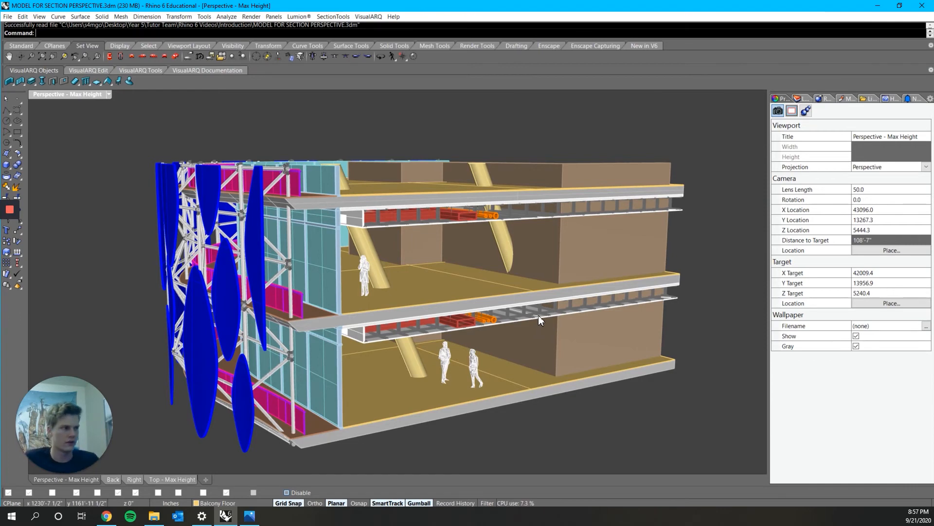
Display the layer list and turn the SECTION layer off and back on.
left_click(802, 98)
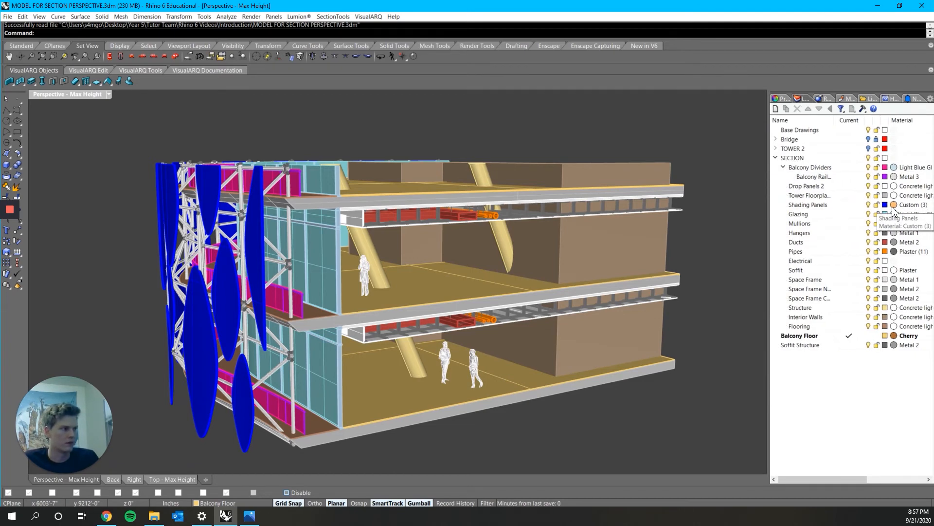
left_click(868, 159)
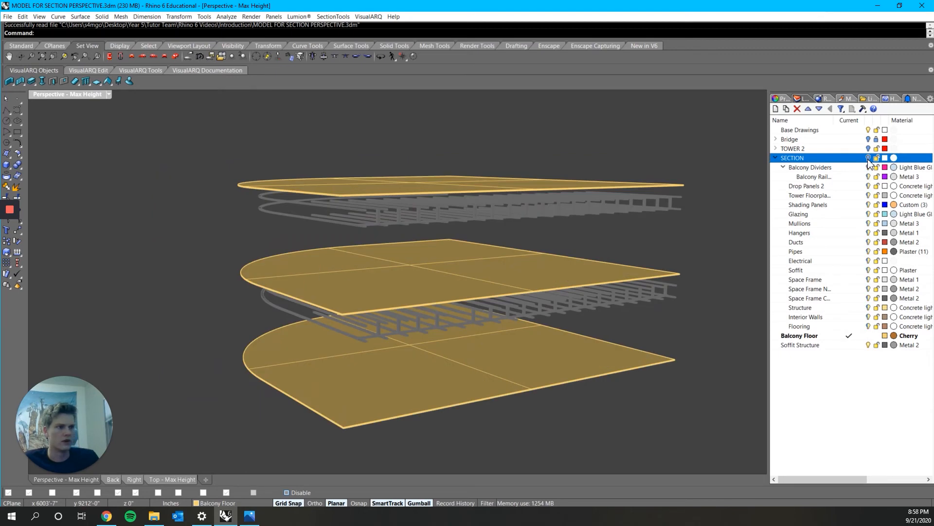
left_click(868, 159)
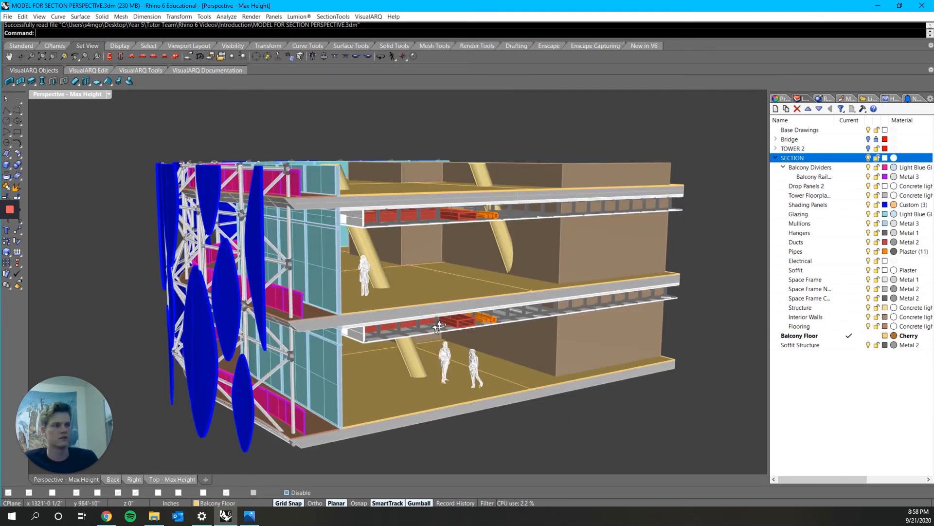
Examine a space frame joint between the shading panels and the glazing up close.
right_click_drag(573, 424, 301, 336)
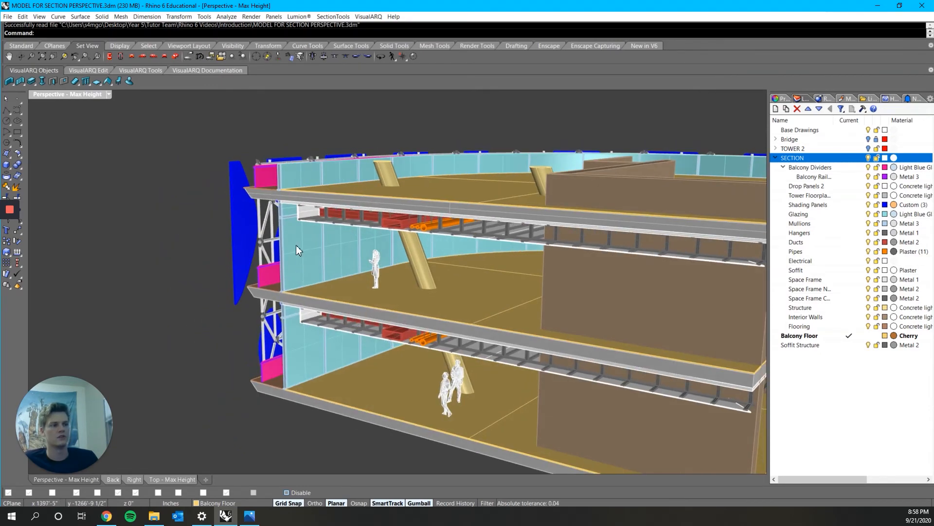
scroll(297, 245, "up", 9)
scroll(189, 243, "up", 8)
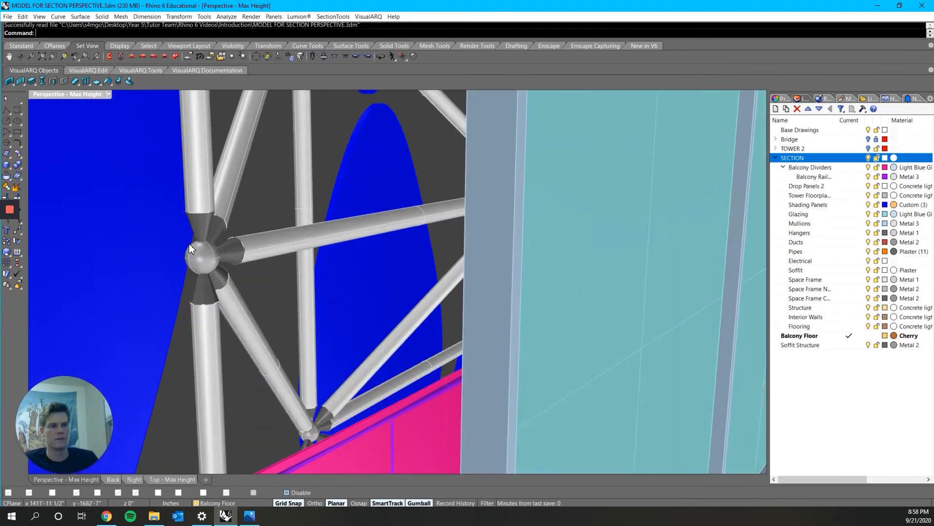
right_click_drag(221, 318, 271, 328)
scroll(272, 328, "down", 10)
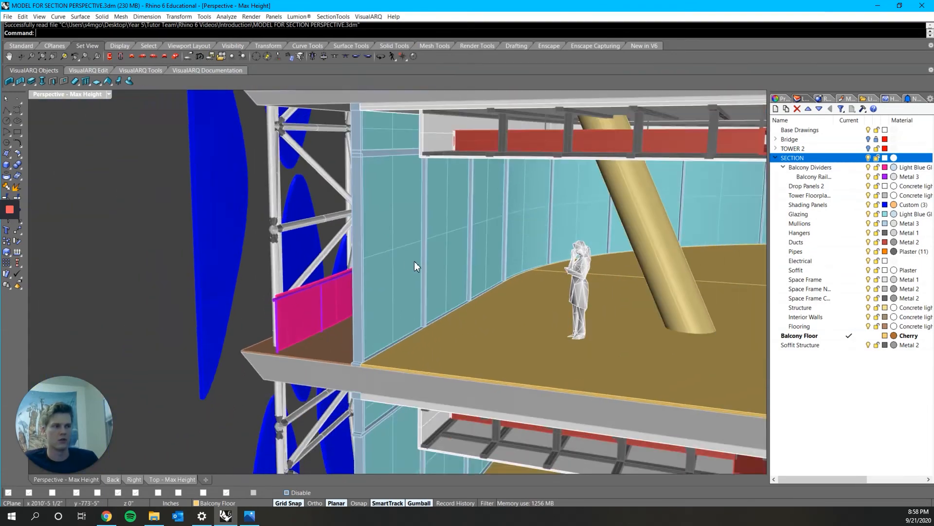
Examine the soffit structure, the red ducts and the orange pipes beneath the floor slab up close.
right_click_drag(414, 261, 410, 191)
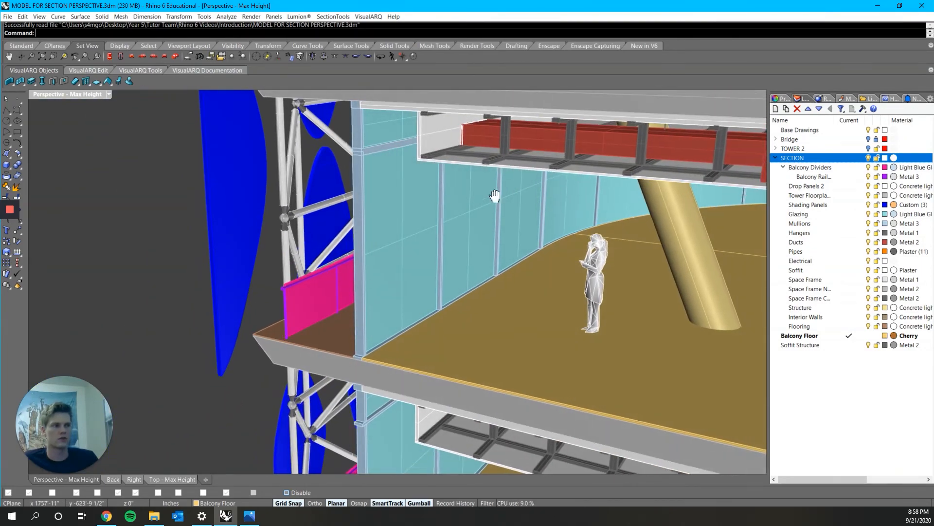
right_click_drag(494, 197, 356, 258, "shift")
scroll(489, 203, "up", 2)
scroll(489, 203, "up", 5)
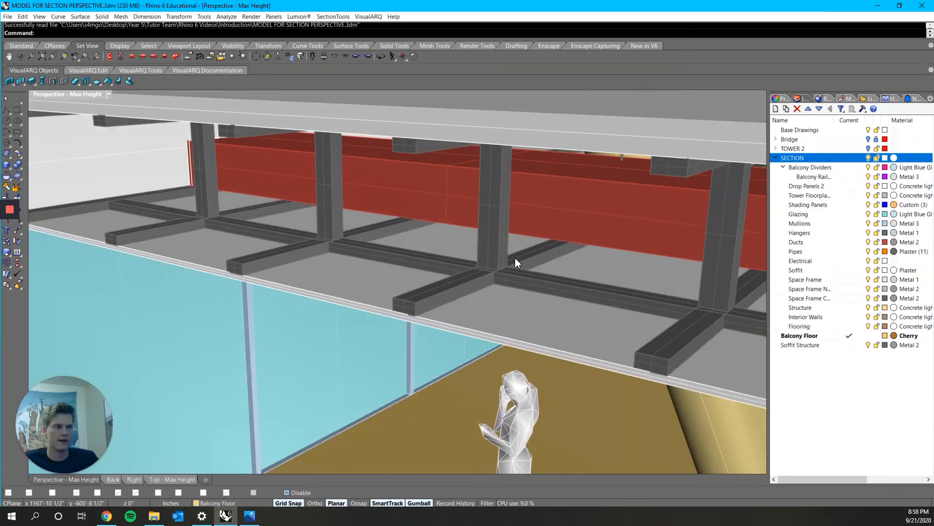
scroll(515, 258, "down", 6)
right_click_drag(530, 296, 335, 248, "shift")
scroll(527, 216, "up", 4)
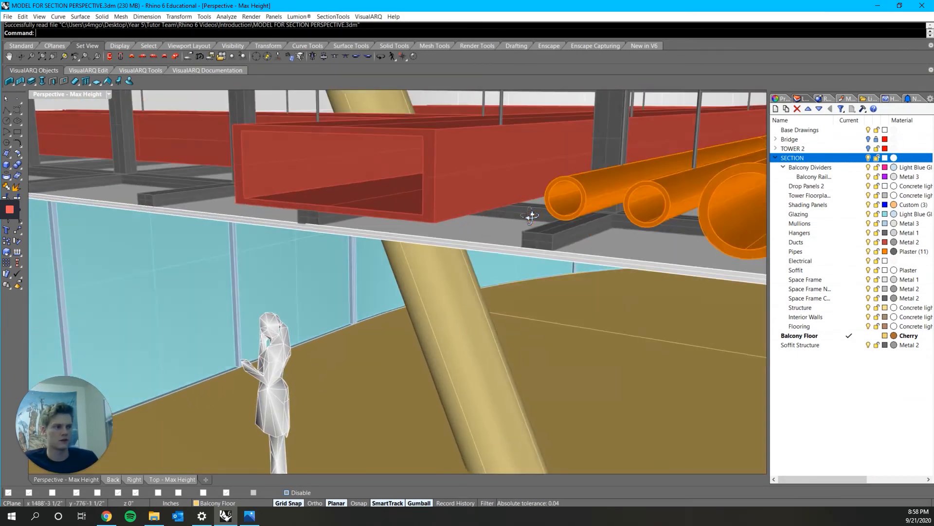
scroll(527, 216, "down", 7)
right_click_drag(334, 325, 304, 209, "shift")
scroll(474, 259, "down", 10)
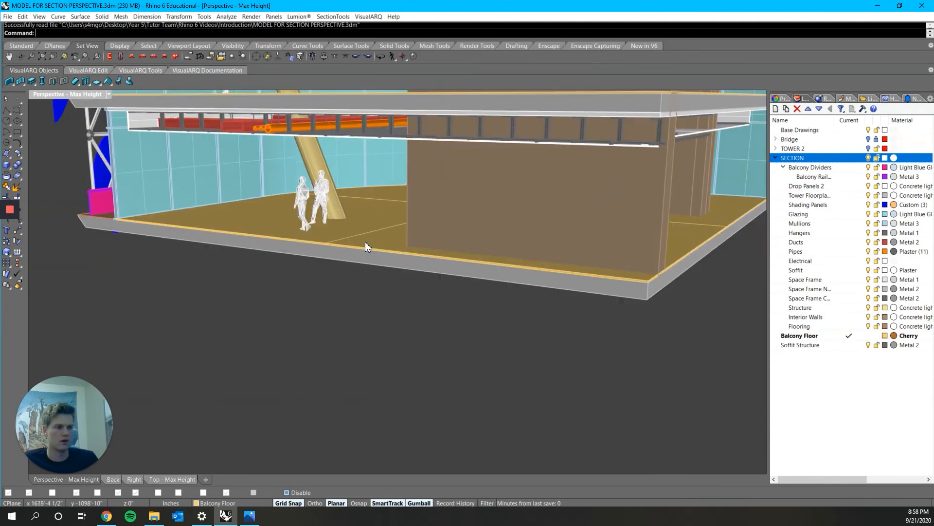
Look over the complete building section from above and from the cut side, and switch to the image viewer.
right_click_drag(365, 242, 402, 338)
scroll(332, 255, "up", 4)
scroll(395, 253, "down", 5)
scroll(339, 248, "up", 5)
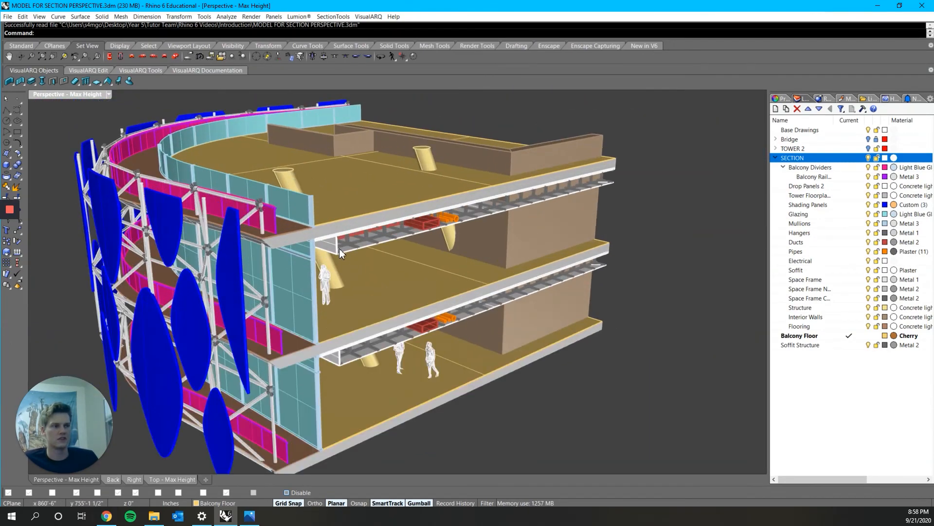
right_click_drag(384, 287, 396, 268)
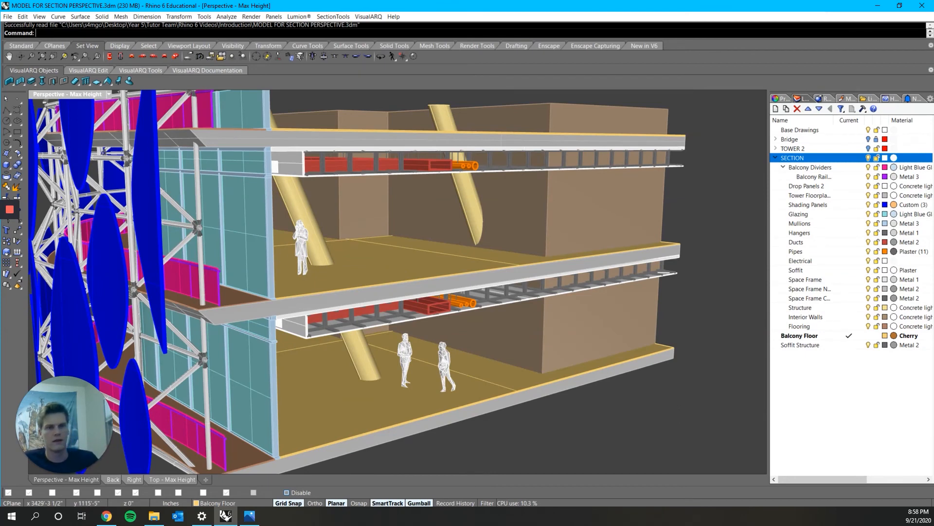
key("alt+Tab")
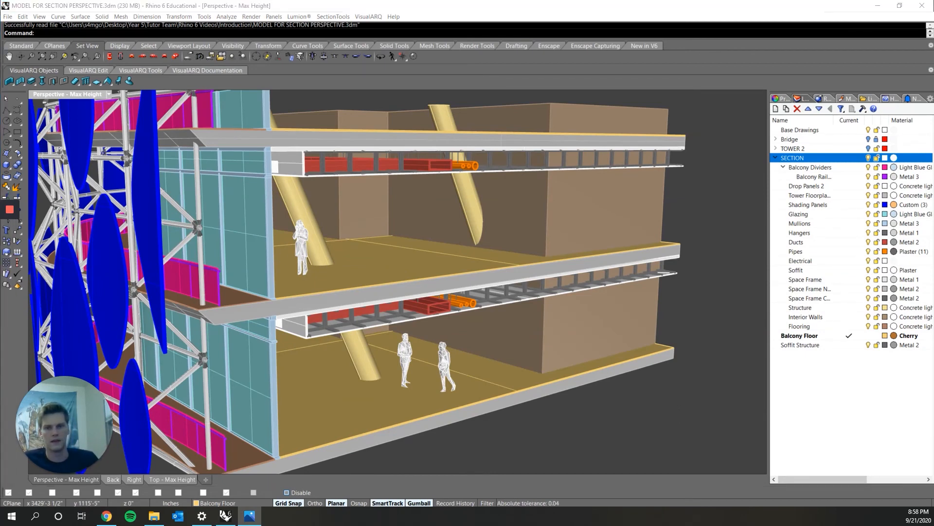
View the Enscape render of the building section, and compare it with the Rhino model up close and from above.
key("alt+F4")
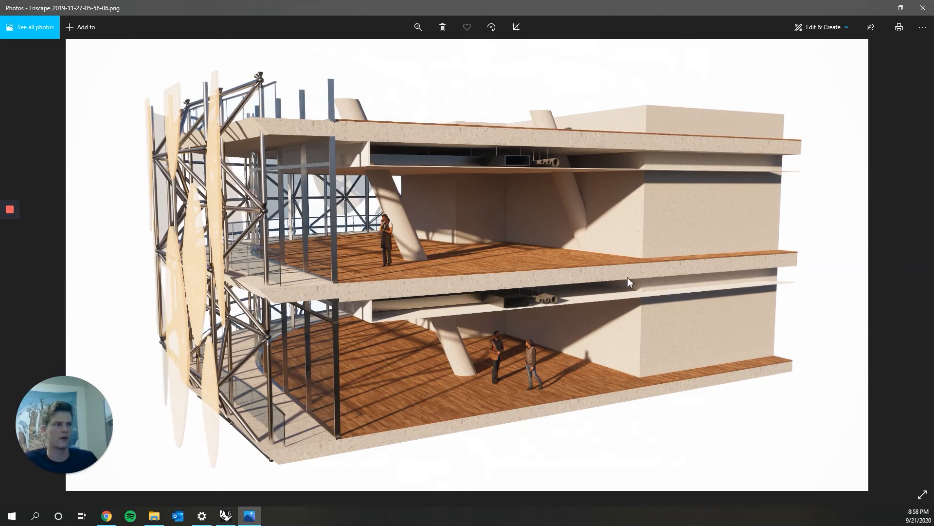
left_click(878, 8)
scroll(463, 341, "down", 3)
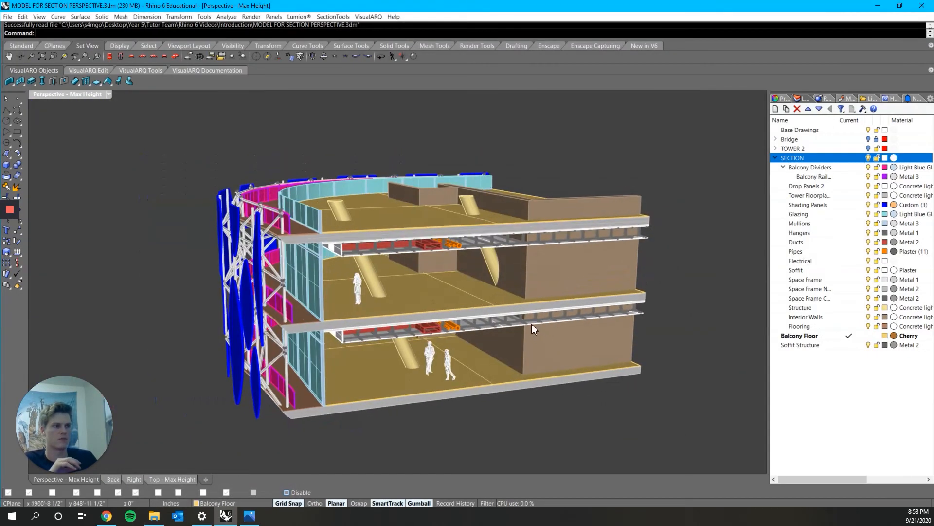
scroll(532, 323, "up", 10)
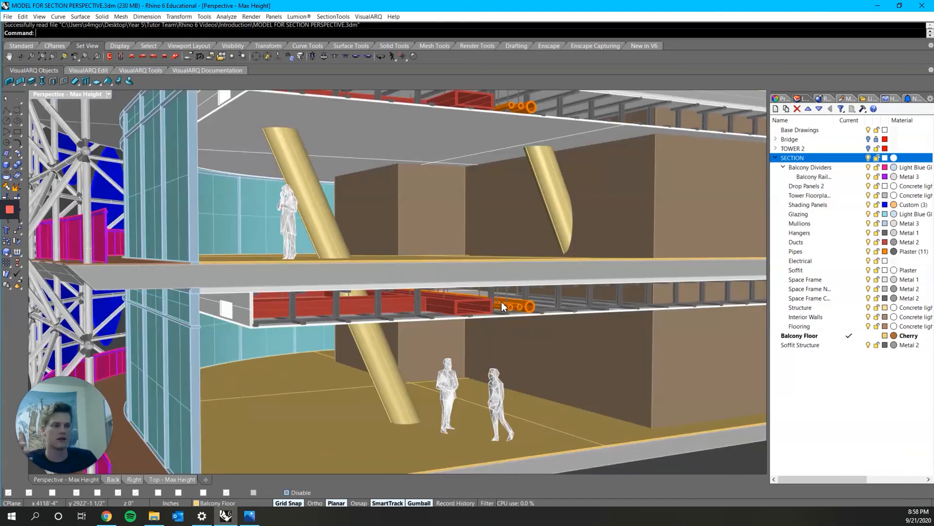
scroll(503, 305, "down", 8)
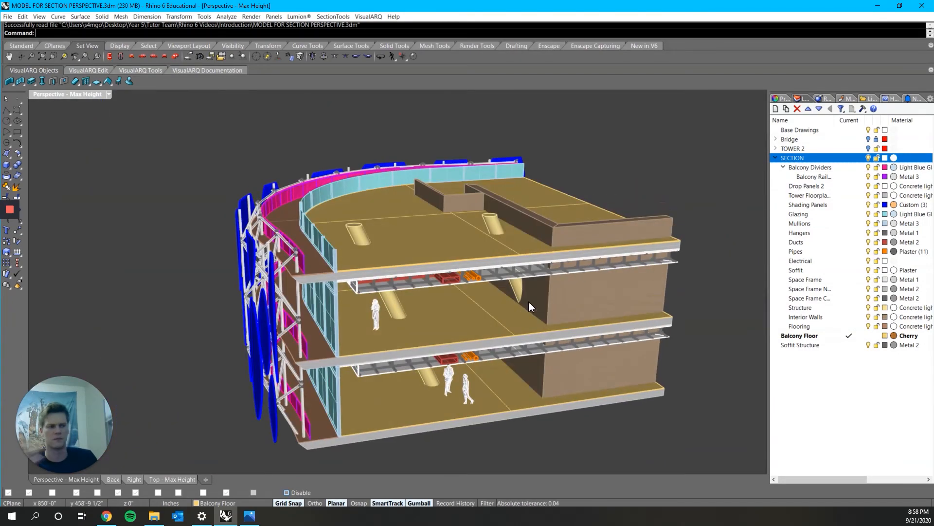
scroll(535, 294, "up", 8)
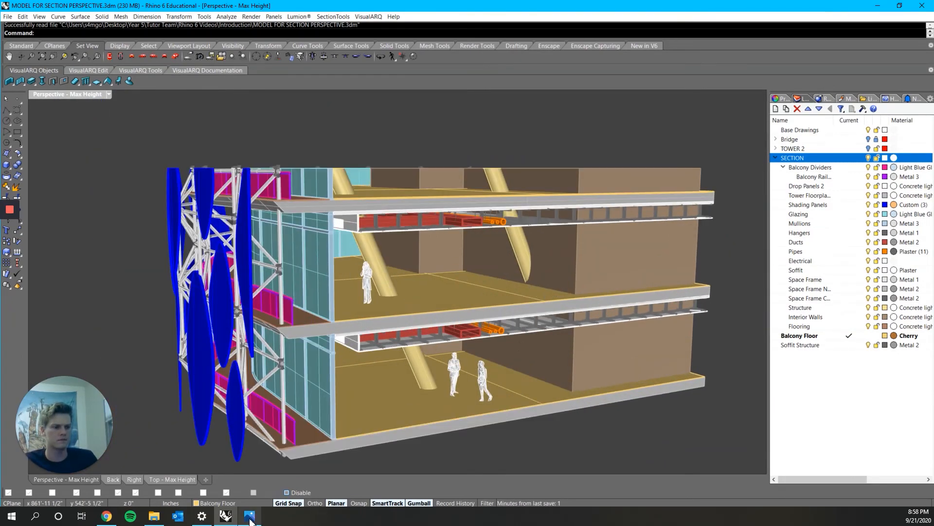
View the section render, the high-rise isometric diagrams and the Summer 4 pm shadow study in Photos, closing each image.
left_click(249, 517)
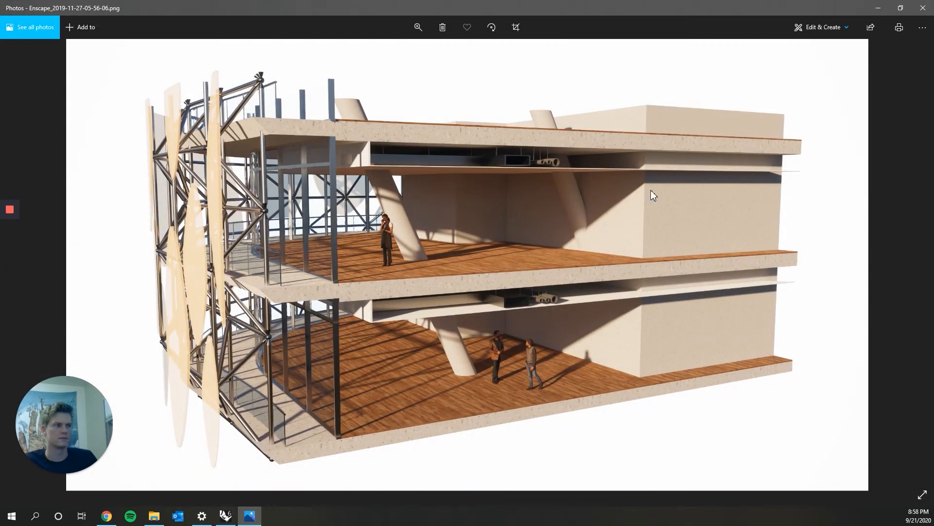
left_click(922, 8)
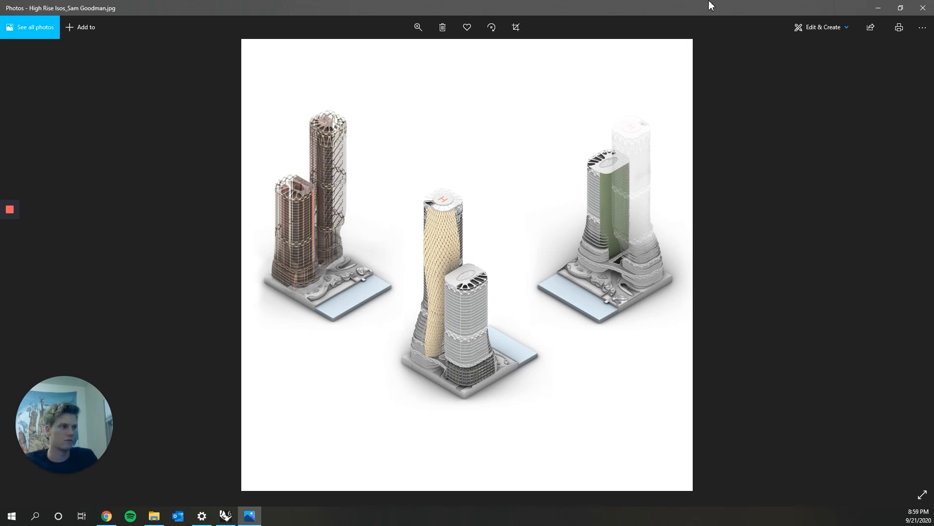
left_click(924, 8)
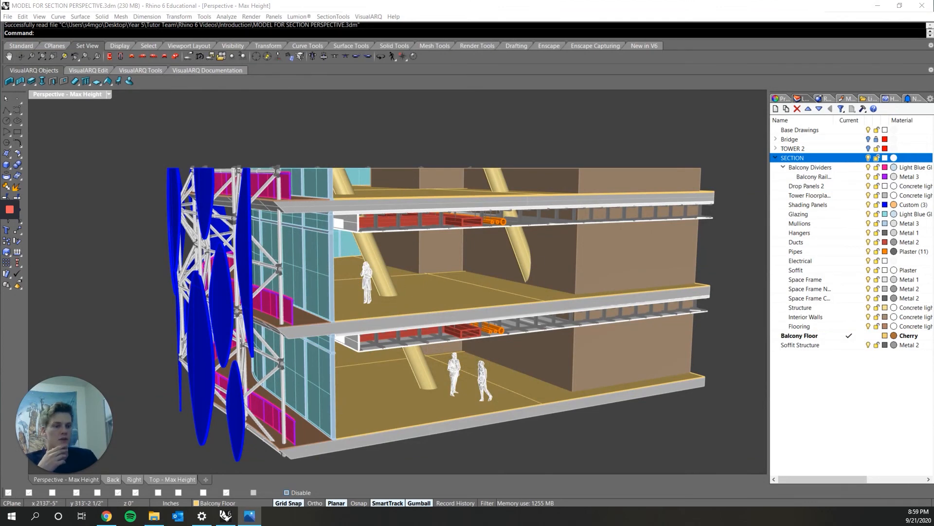
left_click_drag(430, 0, 434, 0)
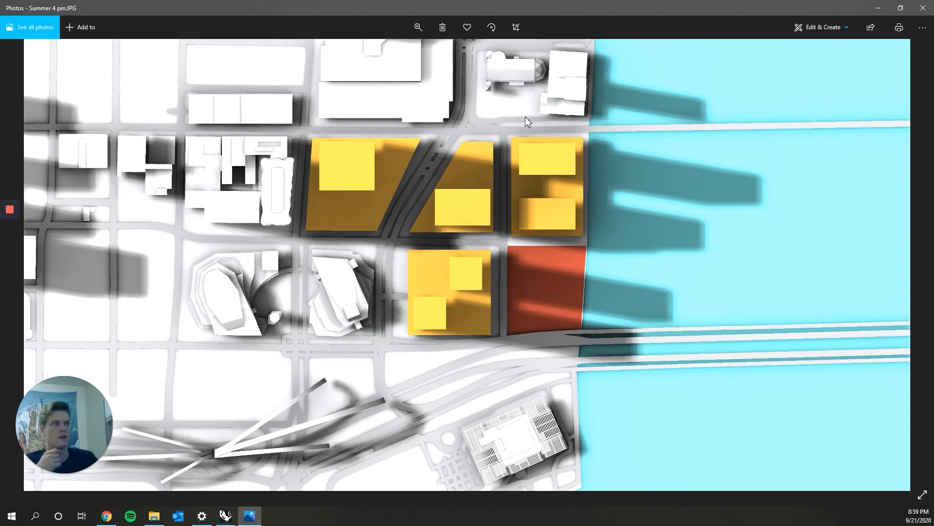
left_click(923, 7)
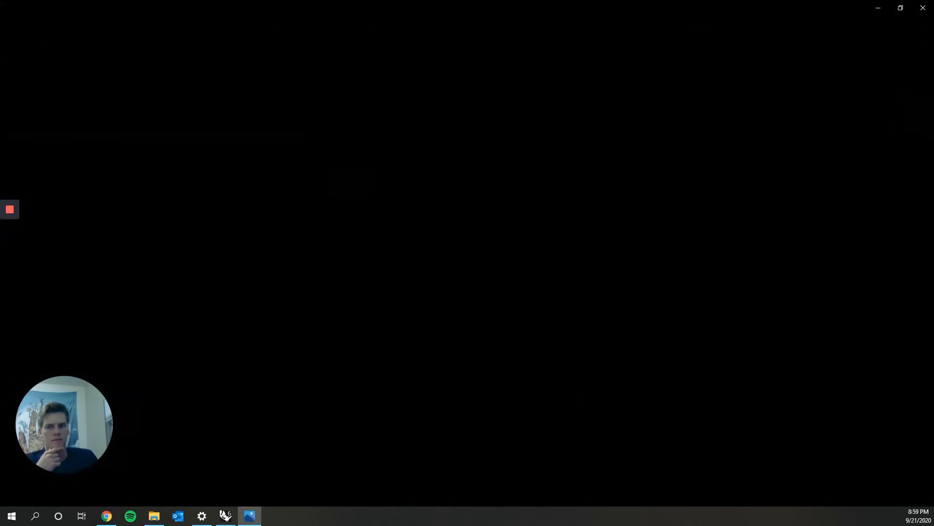
Examine the site linework in the Landscape 1.png image, and return to the section model in Rhino.
scroll(493, 323, "up", 1)
scroll(493, 316, "down", 1)
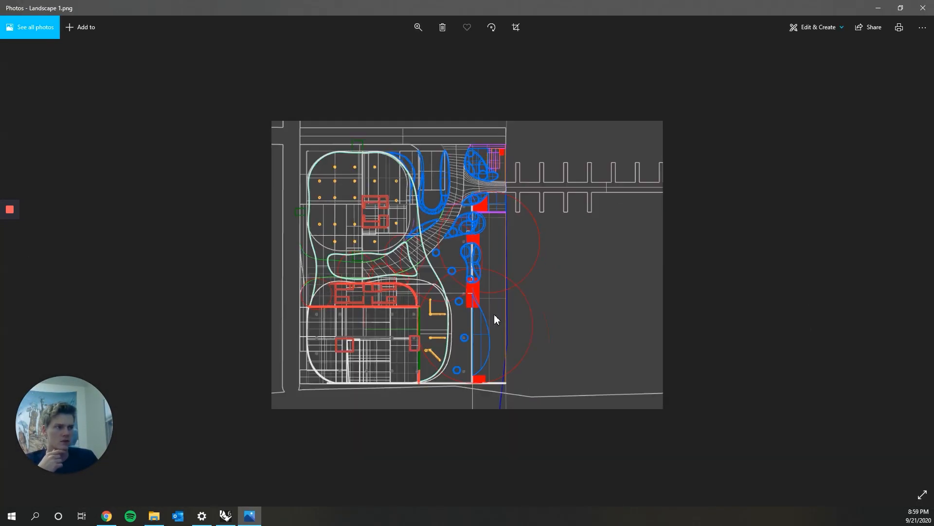
scroll(497, 306, "up", 1)
scroll(497, 304, "down", 2)
scroll(491, 302, "up", 1)
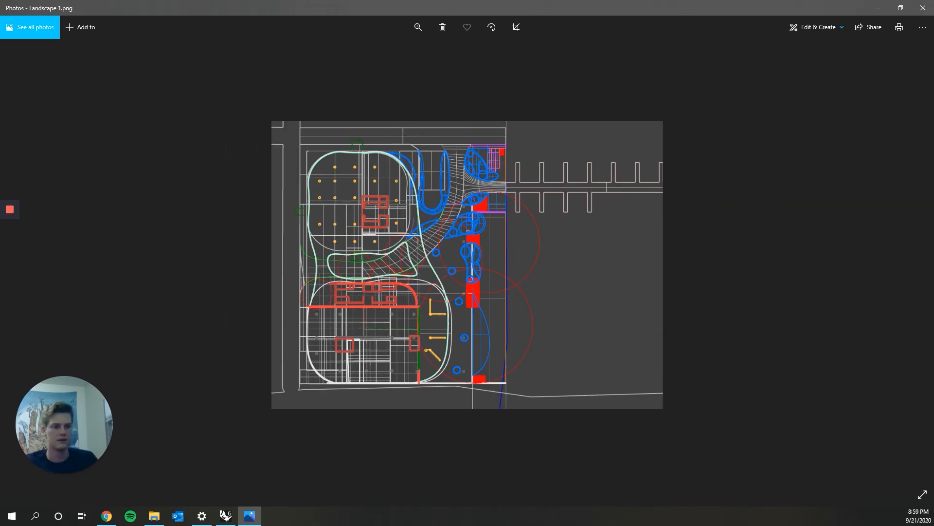
left_click(879, 8)
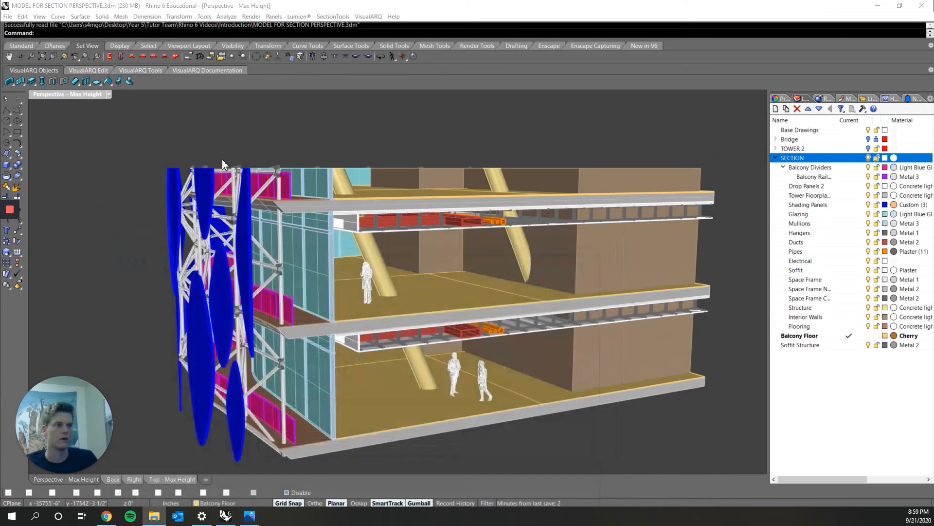
Maximize the Top viewport and set its display mode to Wireframe, and return to the maximized Perspective viewport.
double_click(69, 93)
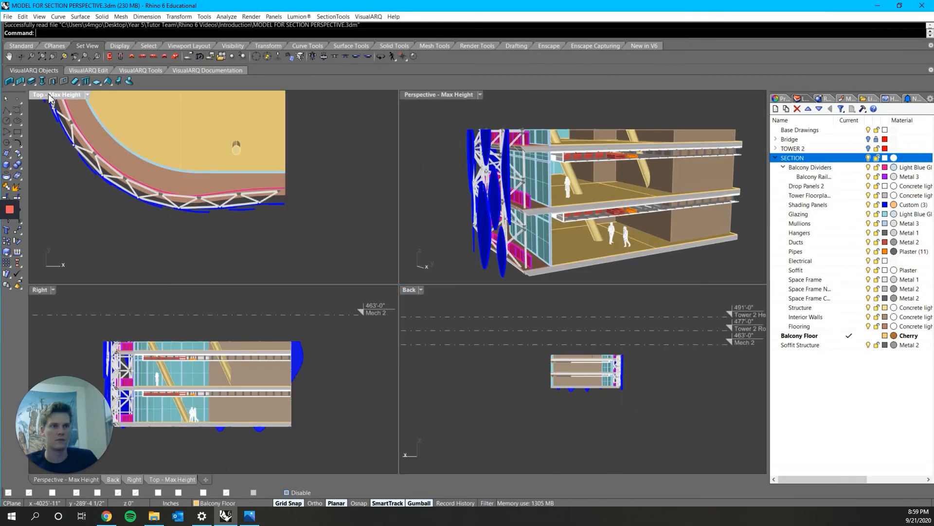
double_click(49, 95)
scroll(402, 288, "down", 5)
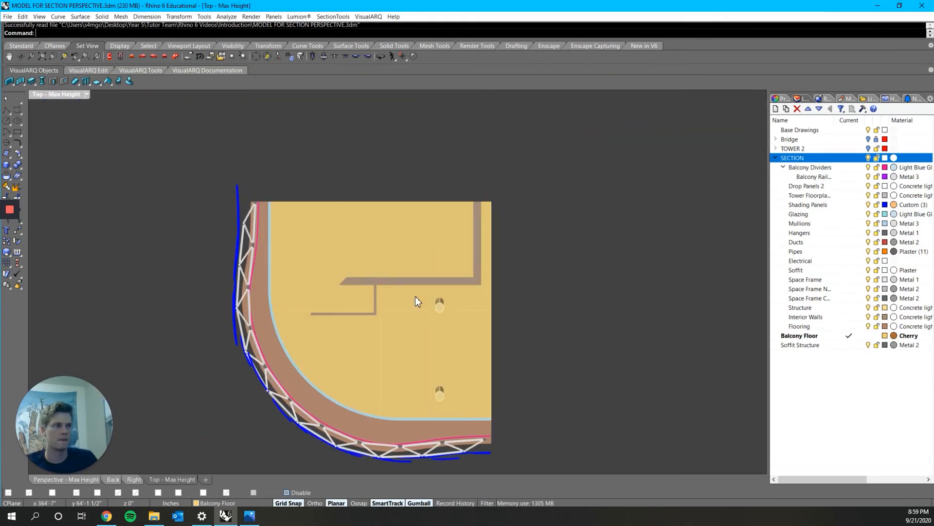
left_click(86, 94)
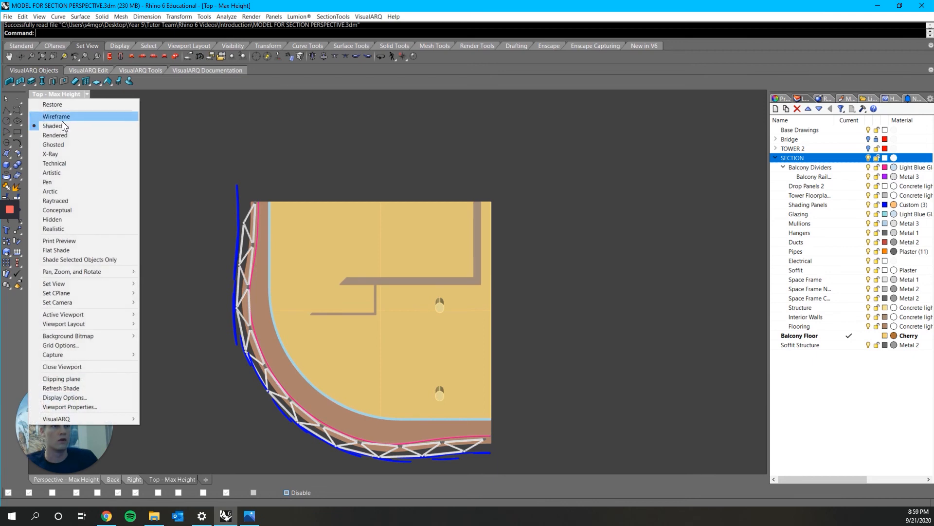
left_click(54, 117)
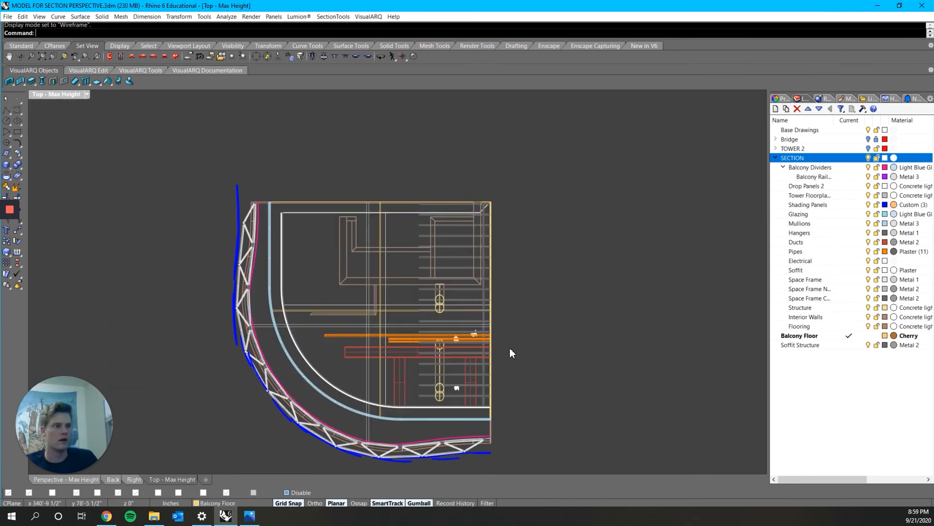
double_click(51, 92)
double_click(457, 96)
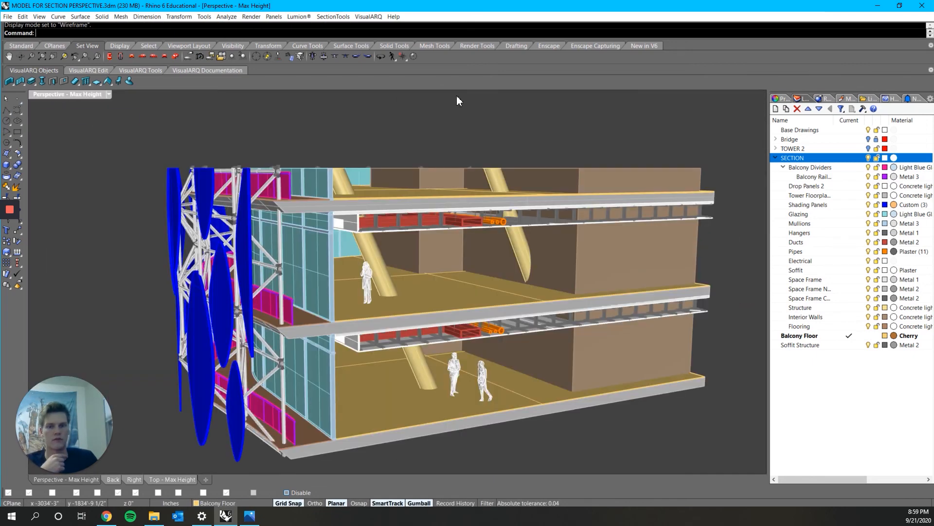